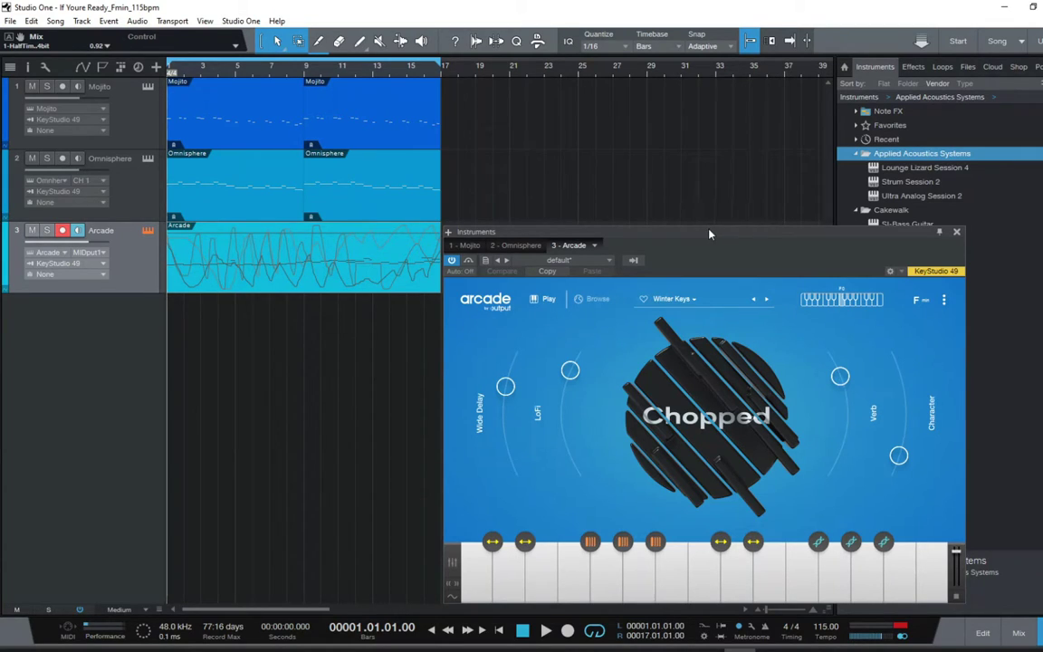
Step: Solo the Arcade track and reposition the Arcade instrument window so the track's full clip is uncovered
{"action": "mouse_move", "coordinate": [662, 241]}
{"action": "left_mouse_down"}
{"action": "mouse_move", "coordinate": [631, 238]}
{"action": "mouse_move", "coordinate": [610, 258]}
{"action": "mouse_move", "coordinate": [607, 220]}
{"action": "mouse_move", "coordinate": [611, 251]}
{"action": "mouse_move", "coordinate": [657, 251]}
{"action": "left_mouse_up"}
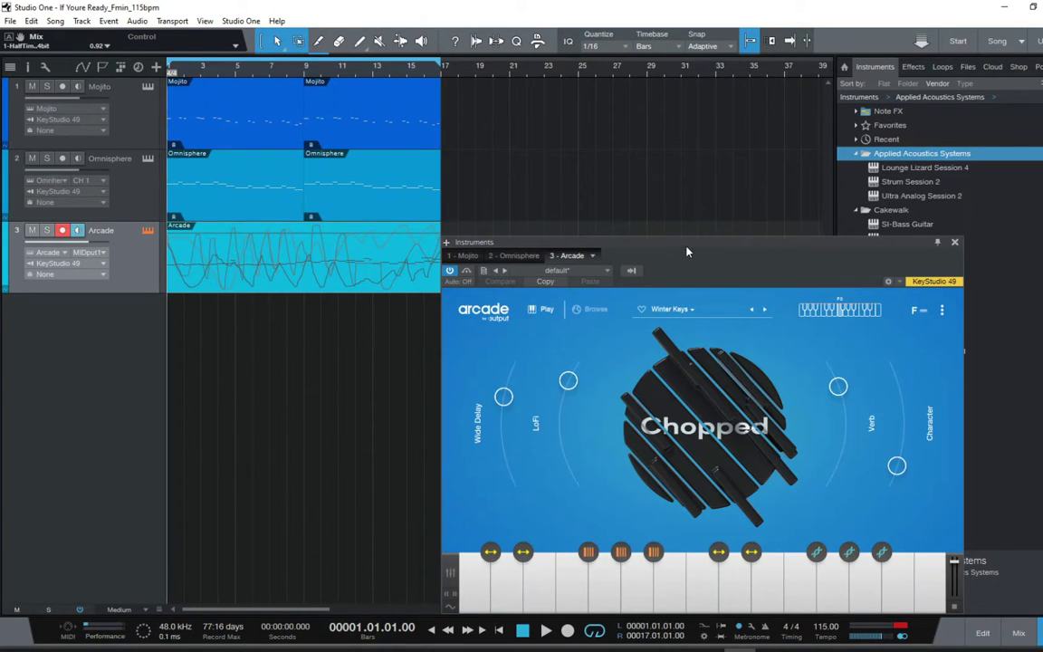
{"action": "left_click_drag", "start_coordinate": [687, 253], "coordinate": [685, 84]}
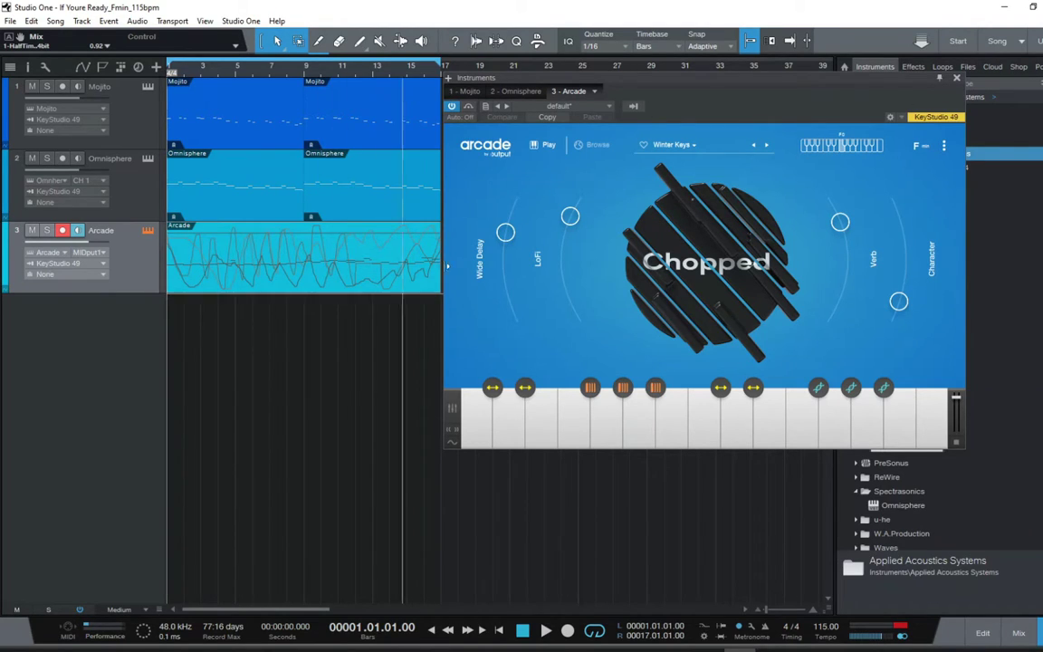
{"action": "left_click", "coordinate": [47, 230]}
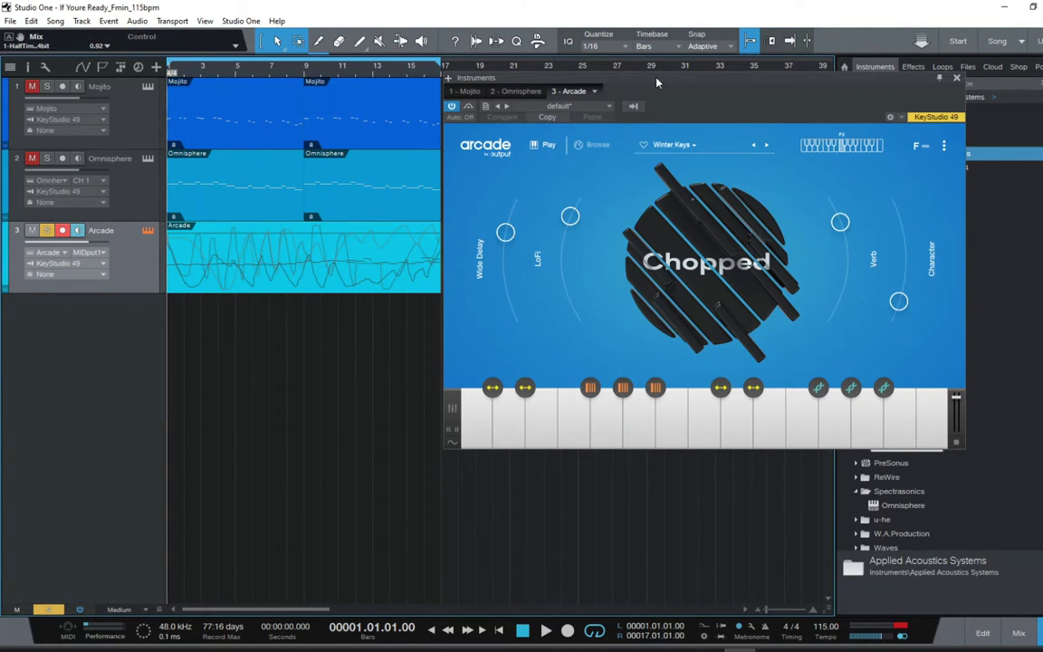
{"action": "left_click_drag", "start_coordinate": [594, 78], "coordinate": [625, 146]}
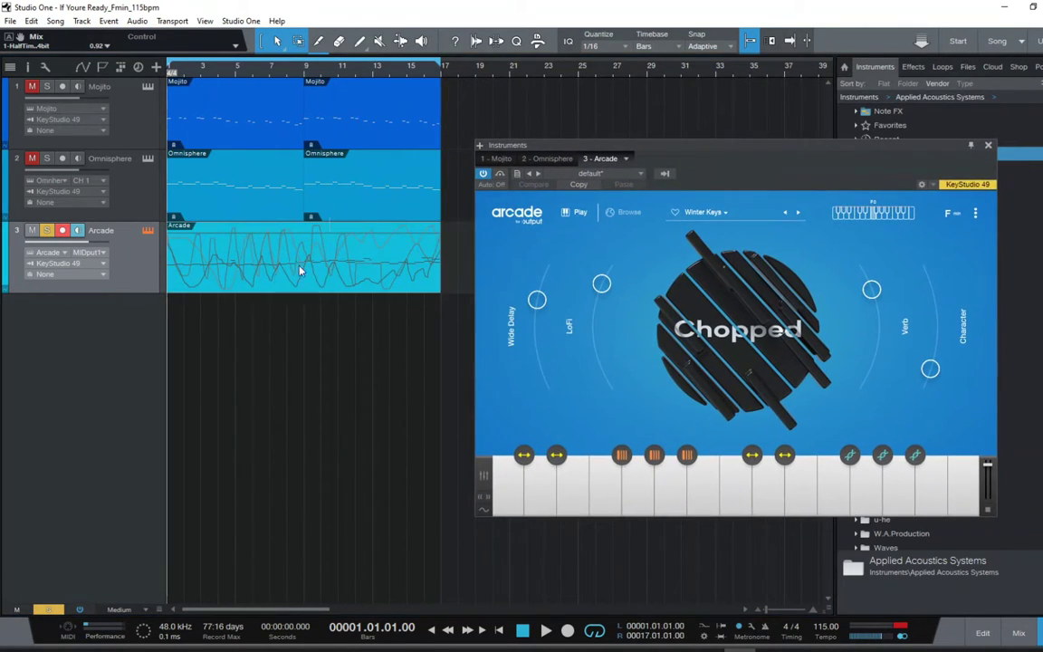
Step: Play the soloed Arcade part, close Arcade's mixer during playback, and stop the transport
{"action": "left_click", "coordinate": [546, 631]}
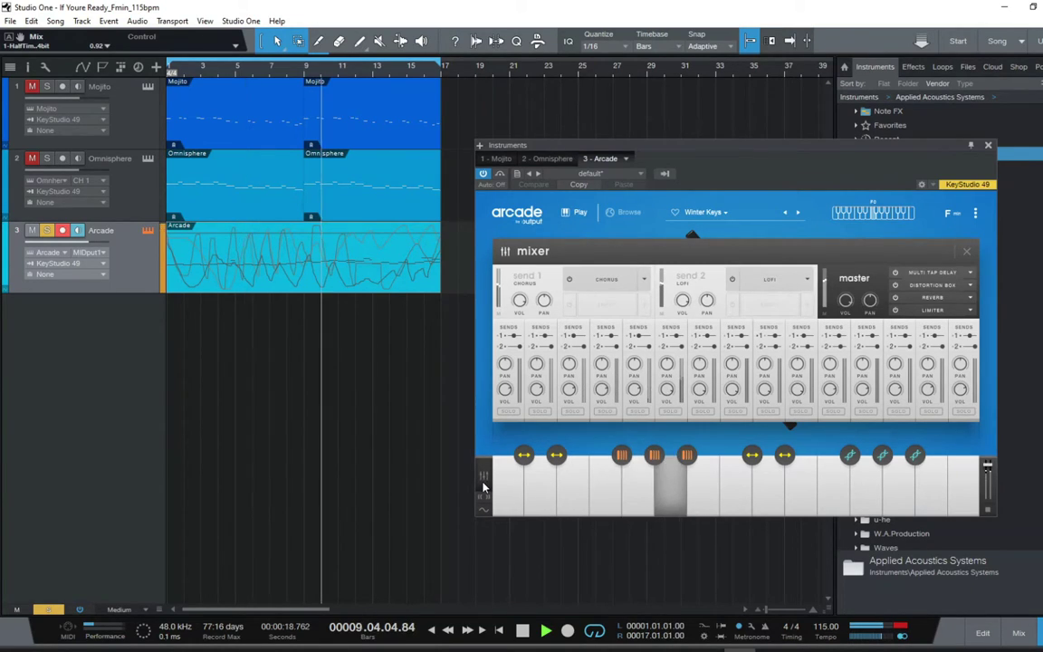
{"action": "left_click", "coordinate": [484, 486]}
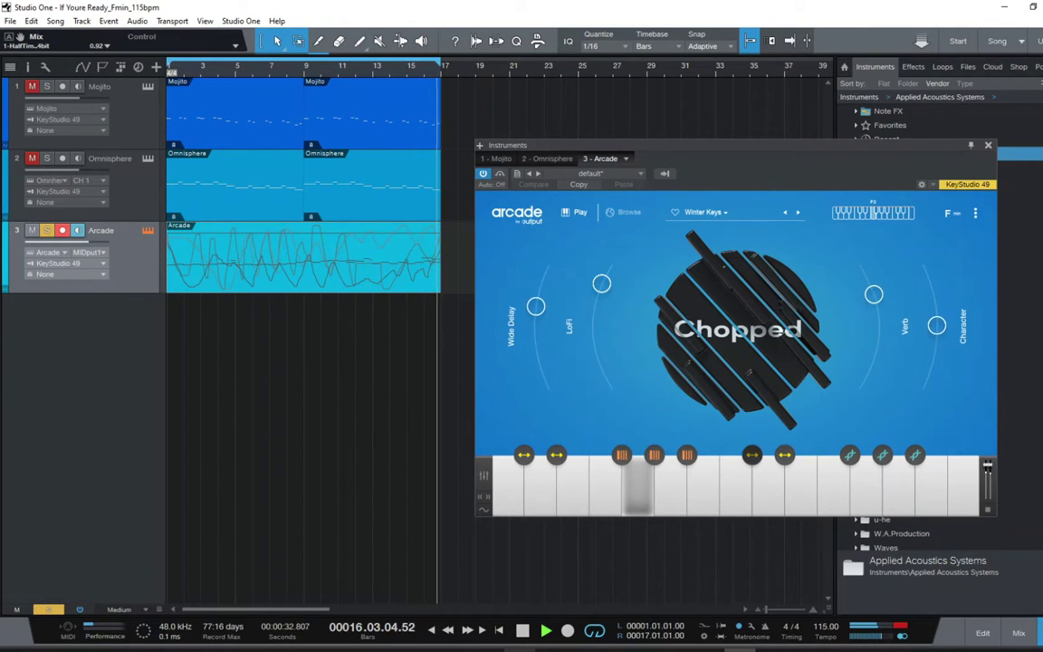
{"action": "left_click", "coordinate": [522, 632]}
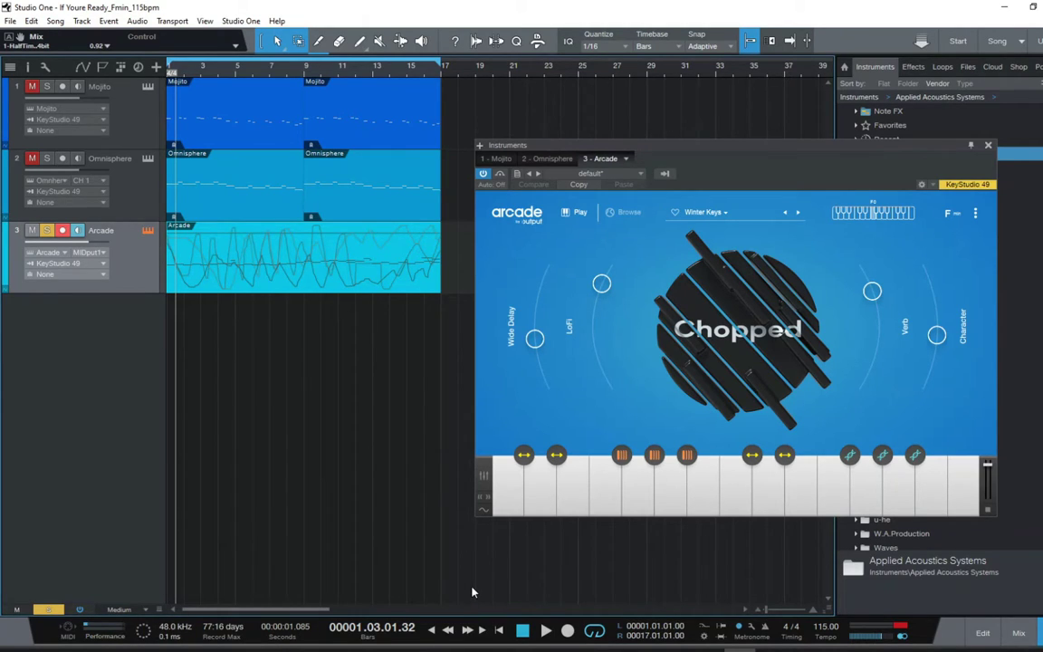
{"action": "left_click", "coordinate": [928, 651]}
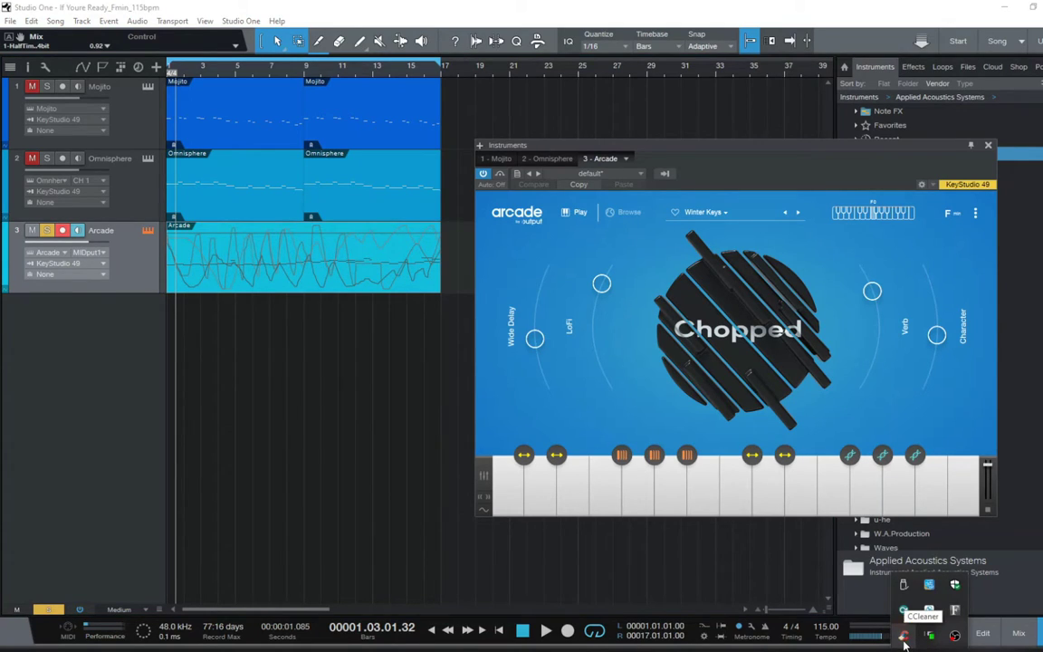
{"action": "left_click", "coordinate": [559, 520]}
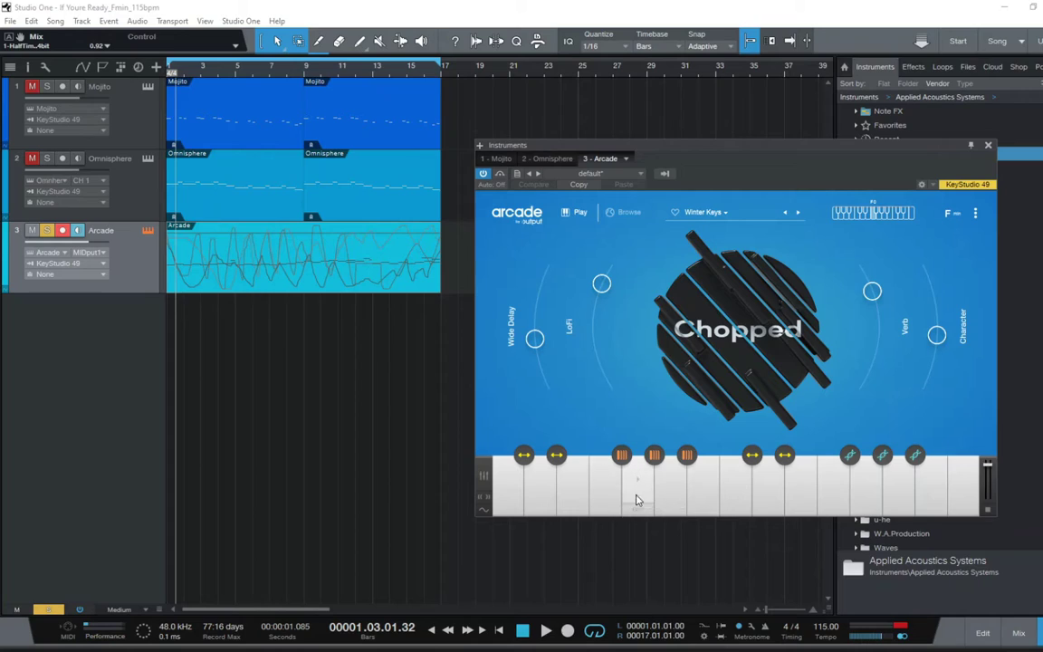
{"action": "left_click", "coordinate": [608, 488]}
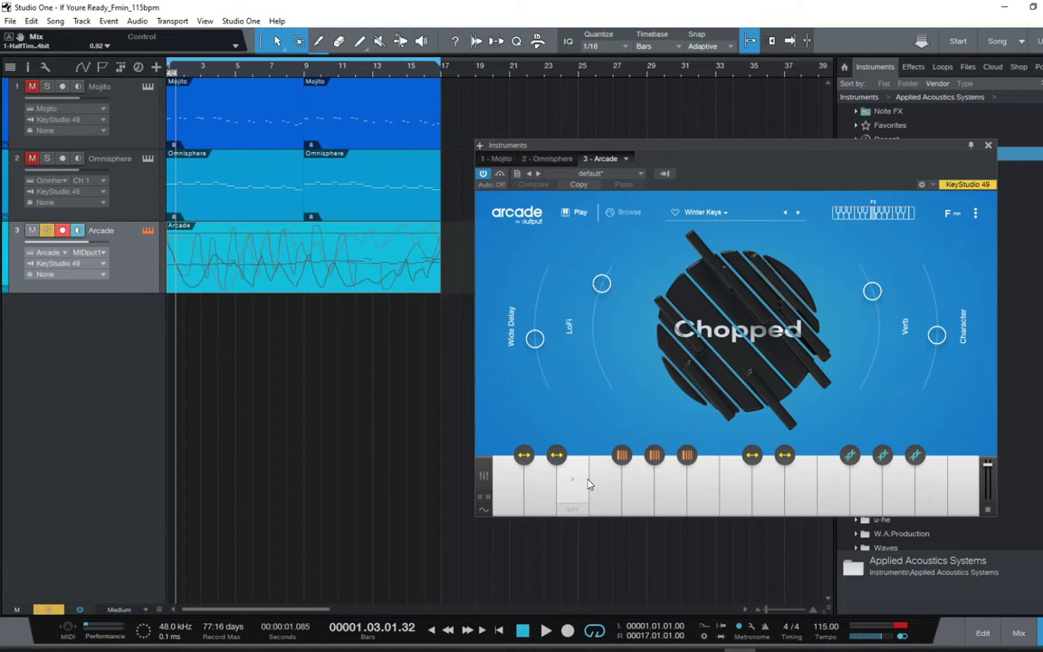
Step: Examine the settings of Arcade's first two playhead modifiers, including the available speed options
{"action": "left_click", "coordinate": [528, 475]}
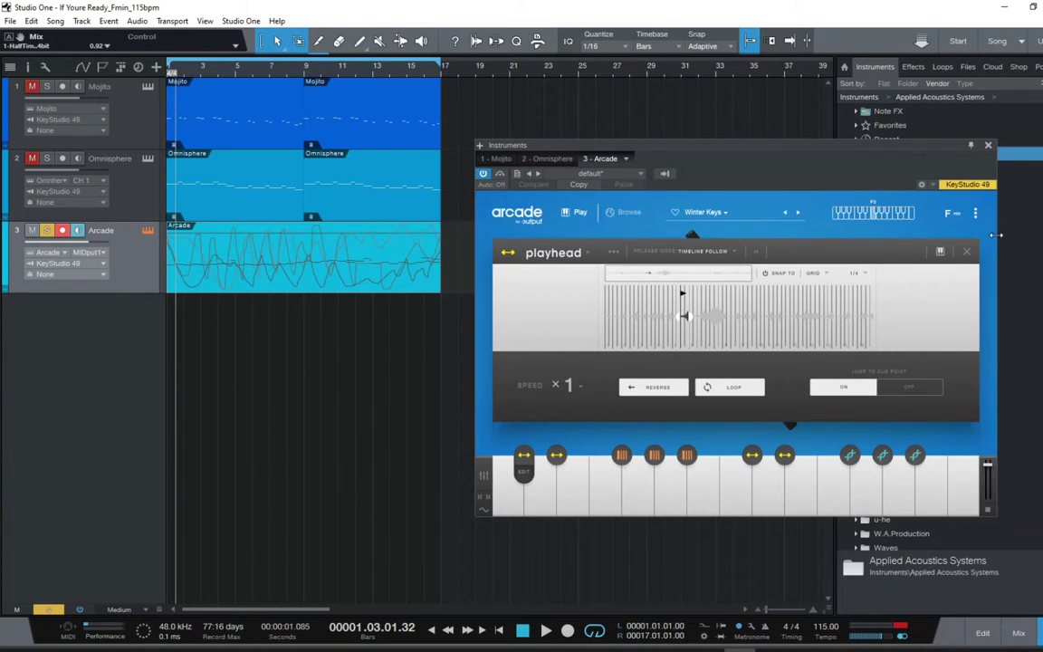
{"action": "left_click", "coordinate": [967, 251]}
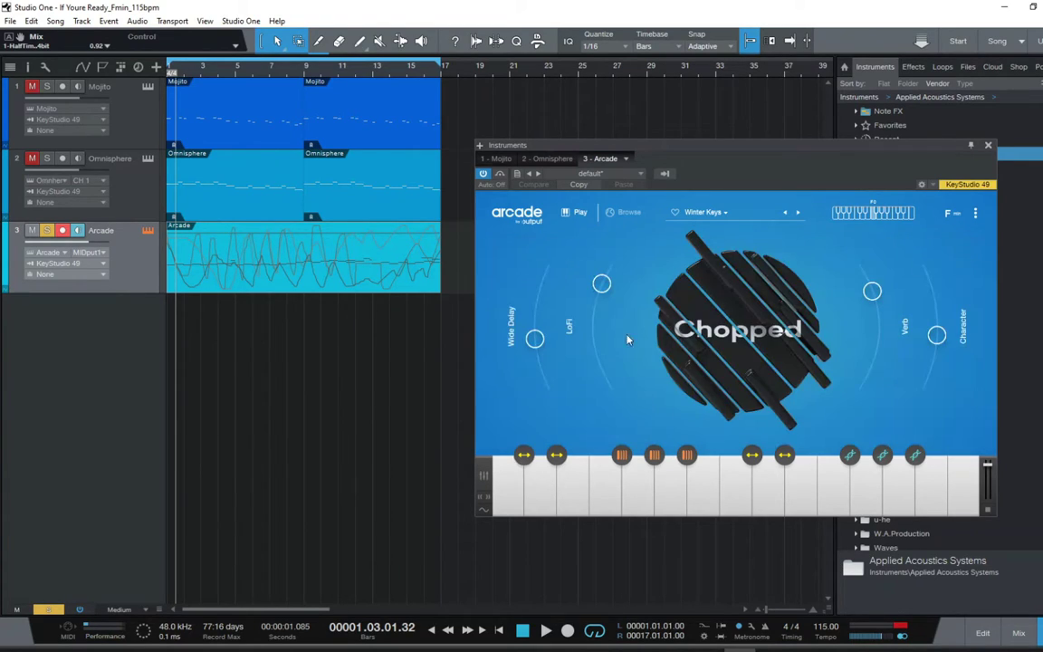
{"action": "left_click", "coordinate": [556, 469]}
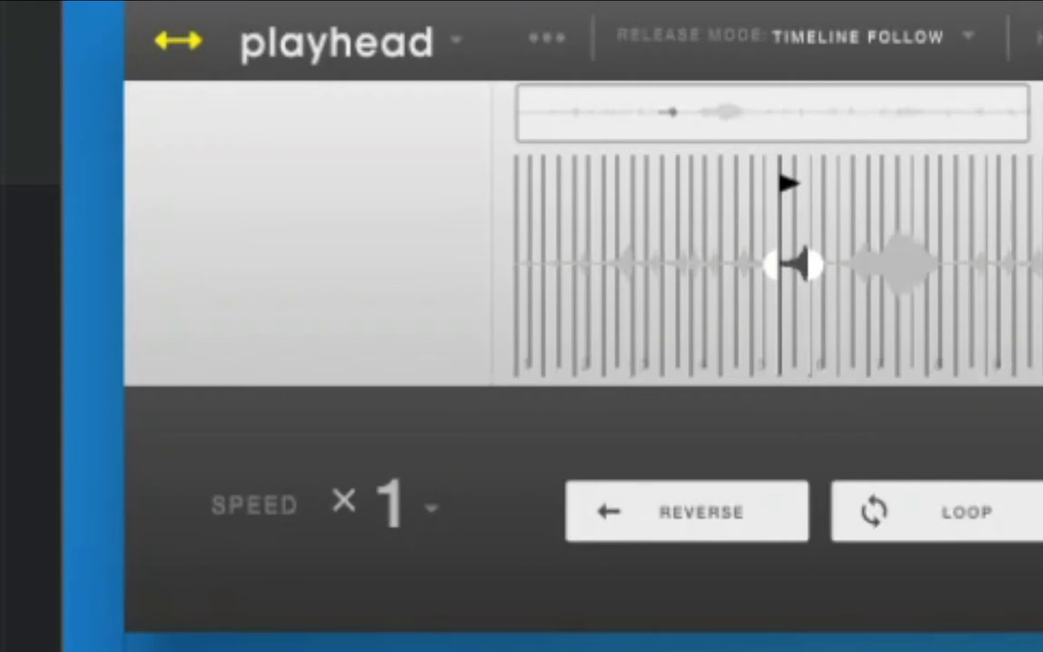
{"action": "left_click", "coordinate": [410, 509]}
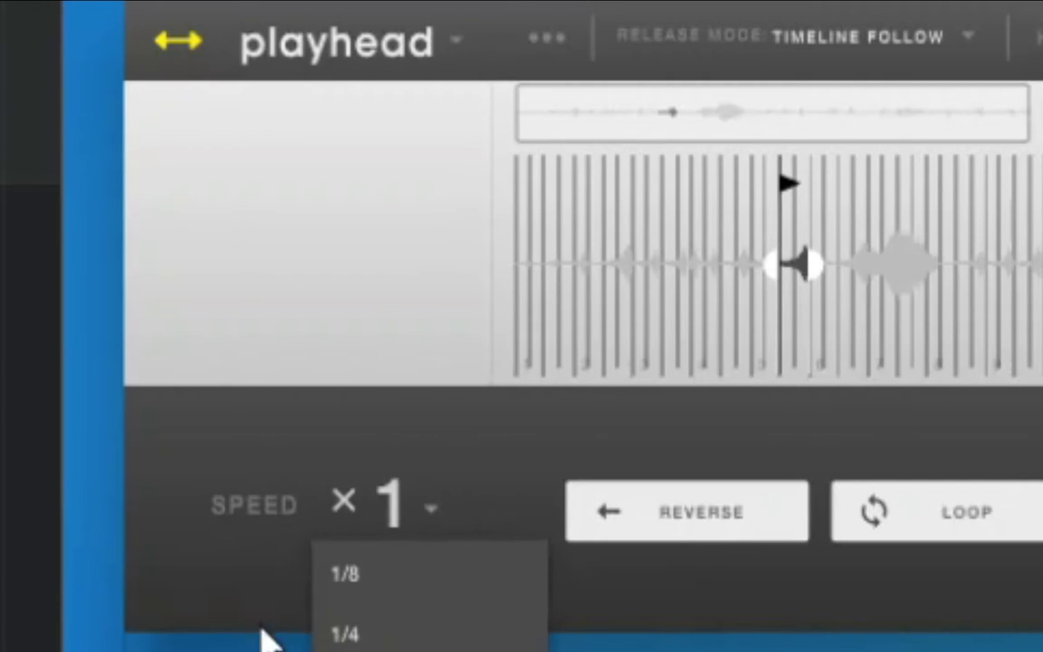
{"action": "key", "text": "Escape"}
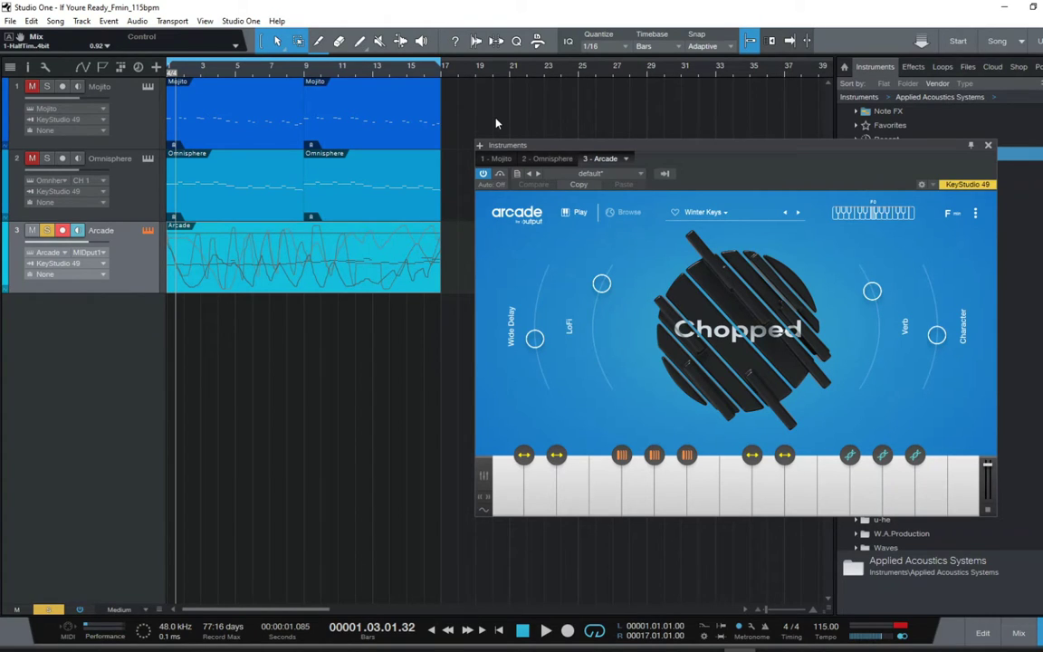
Step: Close the current Arcade window and add a second Output Arcade instrument from the browser as a new track
{"action": "left_click_drag", "start_coordinate": [666, 150], "coordinate": [530, 147]}
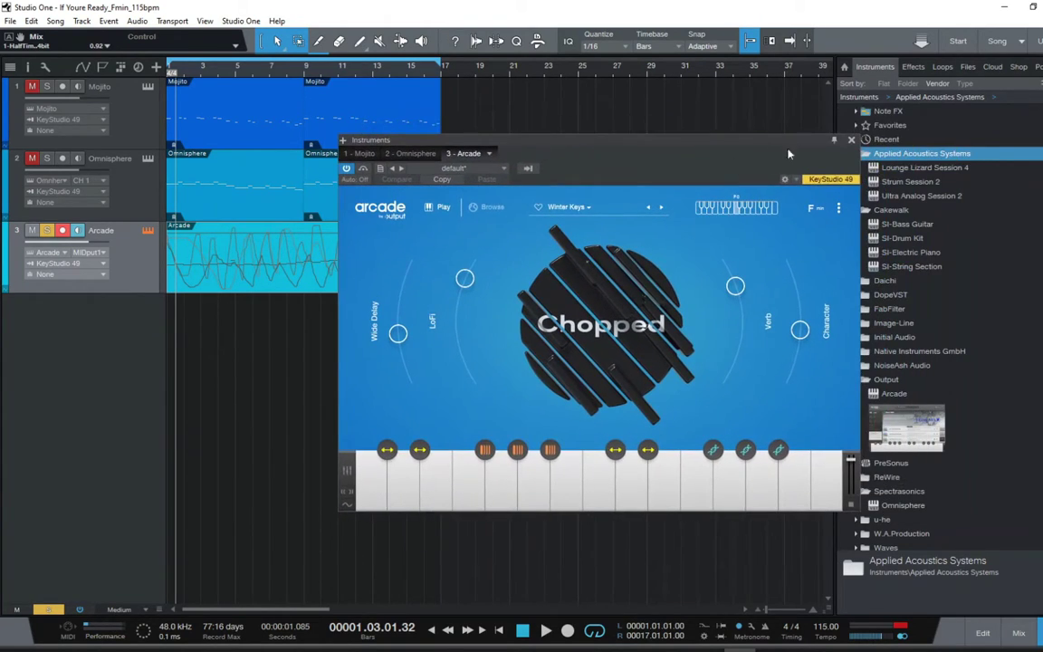
{"action": "left_click", "coordinate": [852, 139]}
{"action": "left_click_drag", "start_coordinate": [883, 398], "coordinate": [842, 426]}
{"action": "left_click_drag", "start_coordinate": [645, 358], "coordinate": [166, 350]}
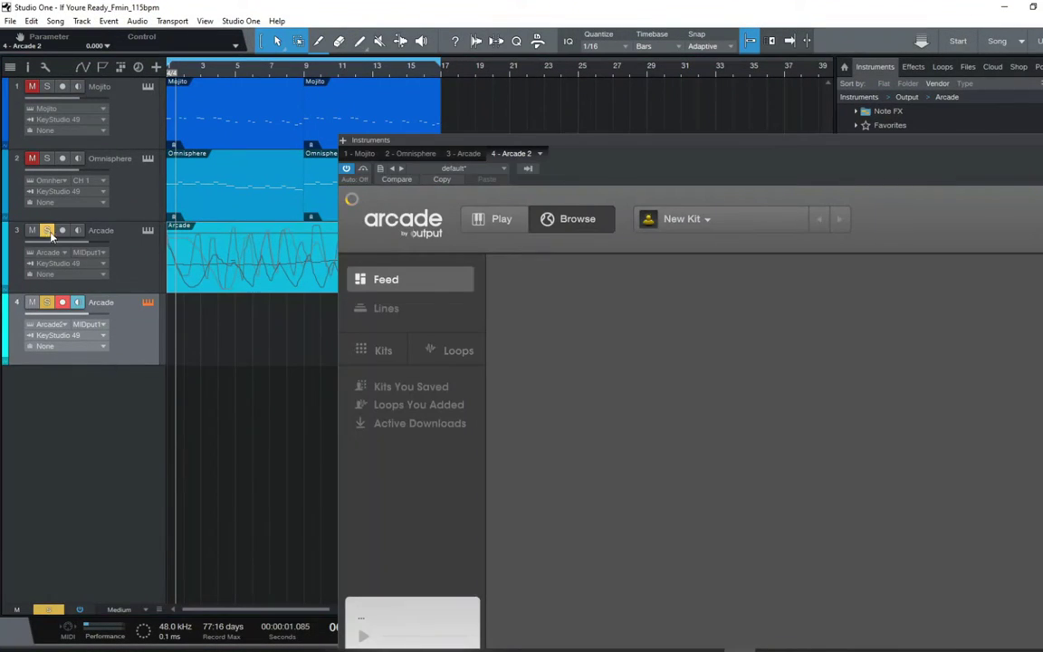
Step: Shrink the new Arcade instrument window and place it beside the track list so all track controls are accessible
{"action": "left_click_drag", "start_coordinate": [659, 140], "coordinate": [386, 56]}
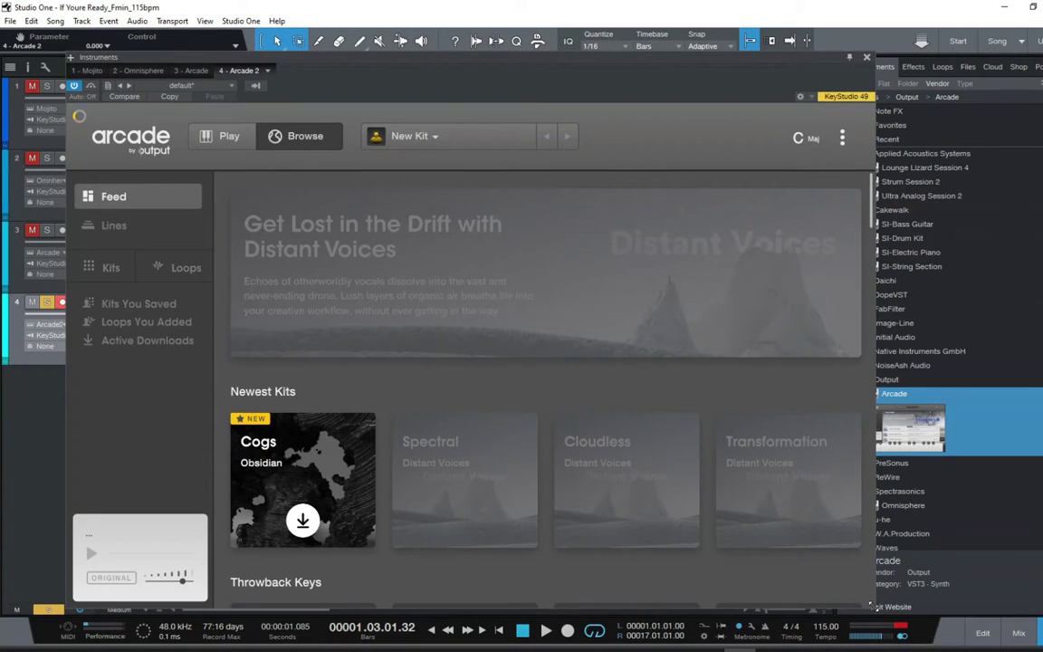
{"action": "left_click_drag", "start_coordinate": [879, 611], "coordinate": [759, 519]}
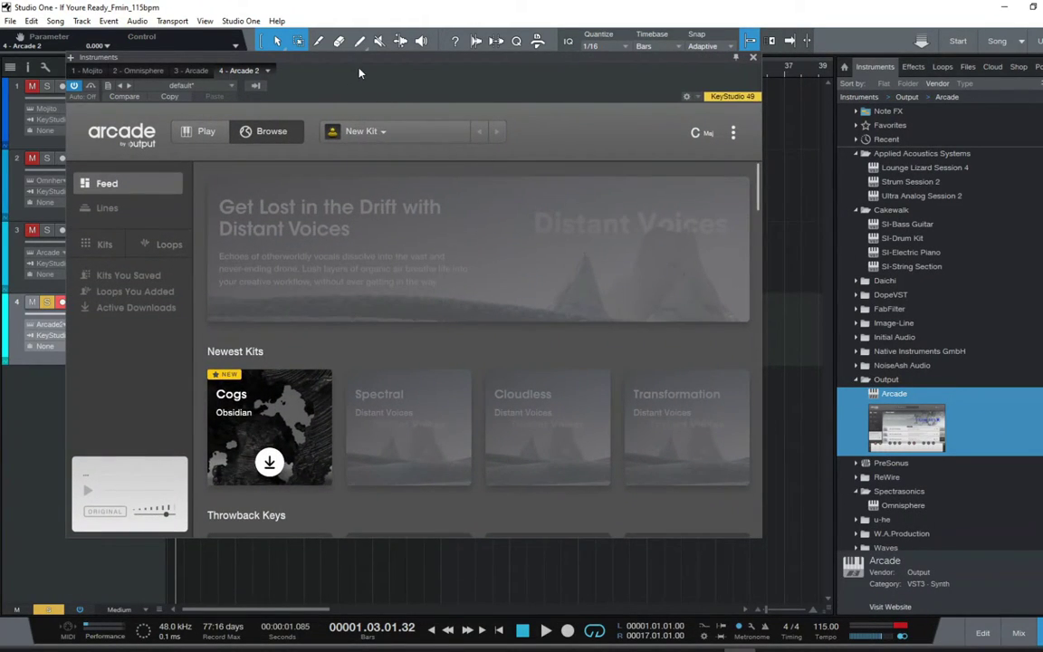
{"action": "left_click_drag", "start_coordinate": [359, 72], "coordinate": [462, 84]}
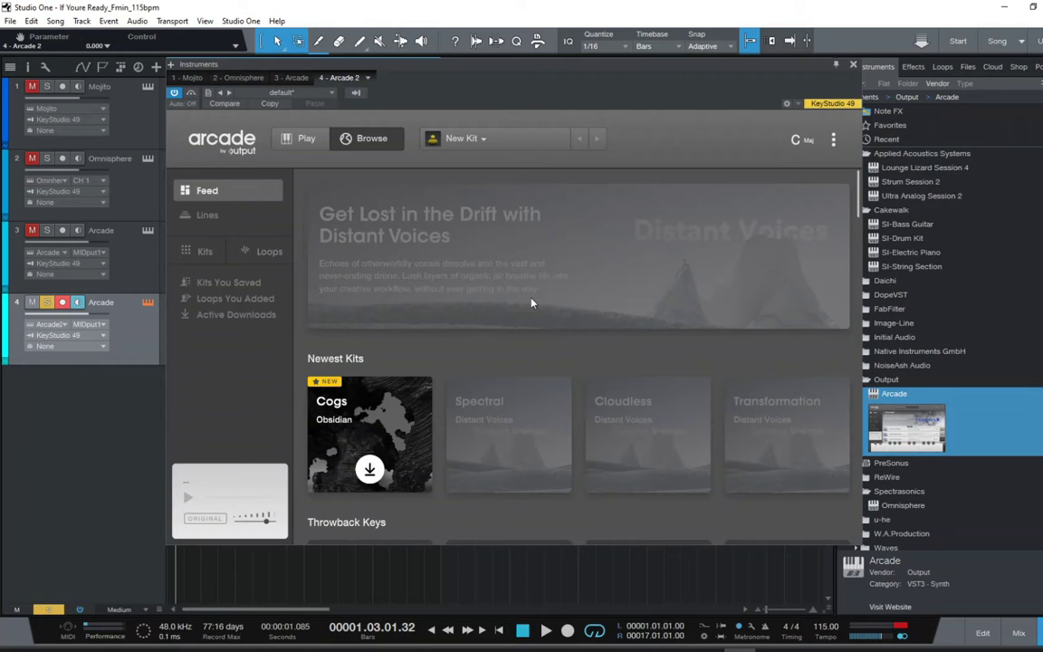
Step: Look through the kit collections in Arcade's Feed, from Newest Kits down to Dark and Synthy
{"action": "scroll", "coordinate": [530, 304], "scroll_direction": "down", "scroll_amount": 4}
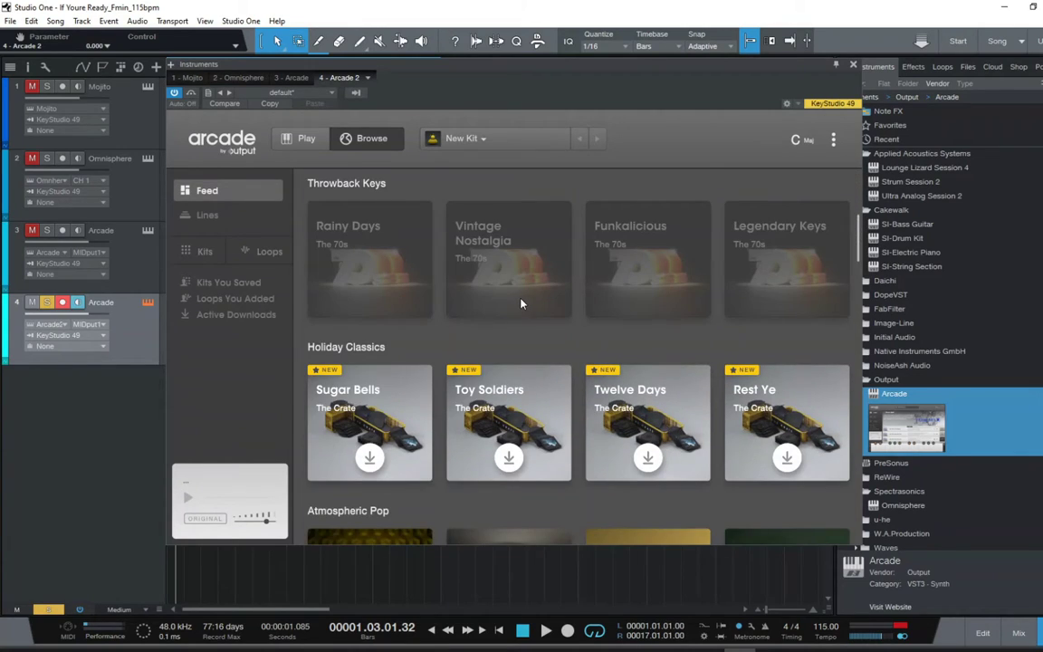
{"action": "scroll", "coordinate": [522, 304], "scroll_direction": "up", "scroll_amount": 1}
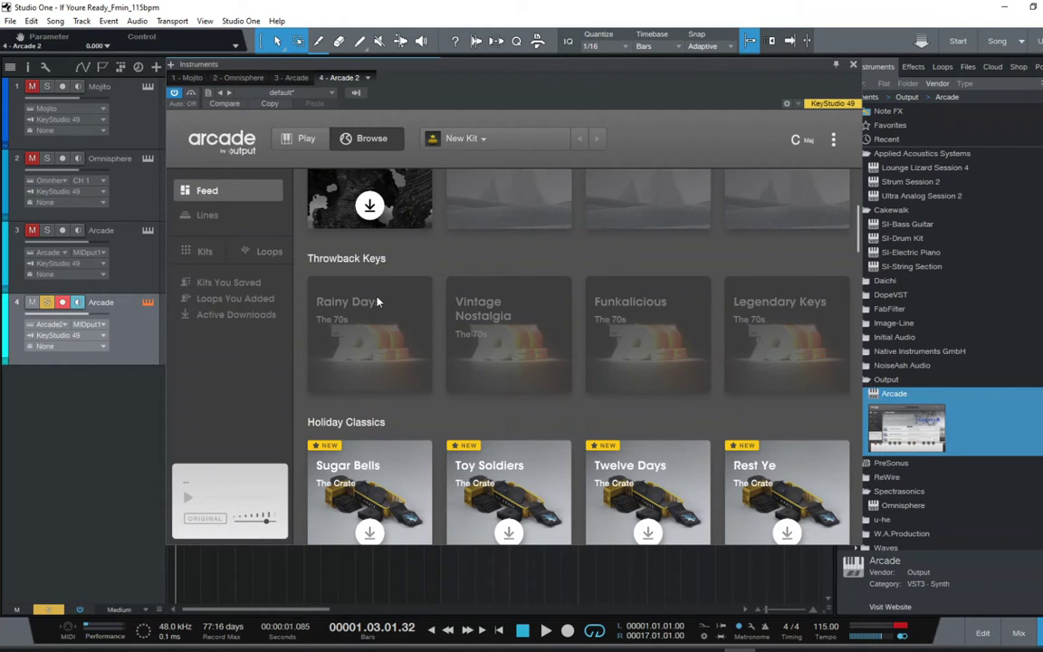
{"action": "scroll", "coordinate": [384, 299], "scroll_direction": "up", "scroll_amount": 4}
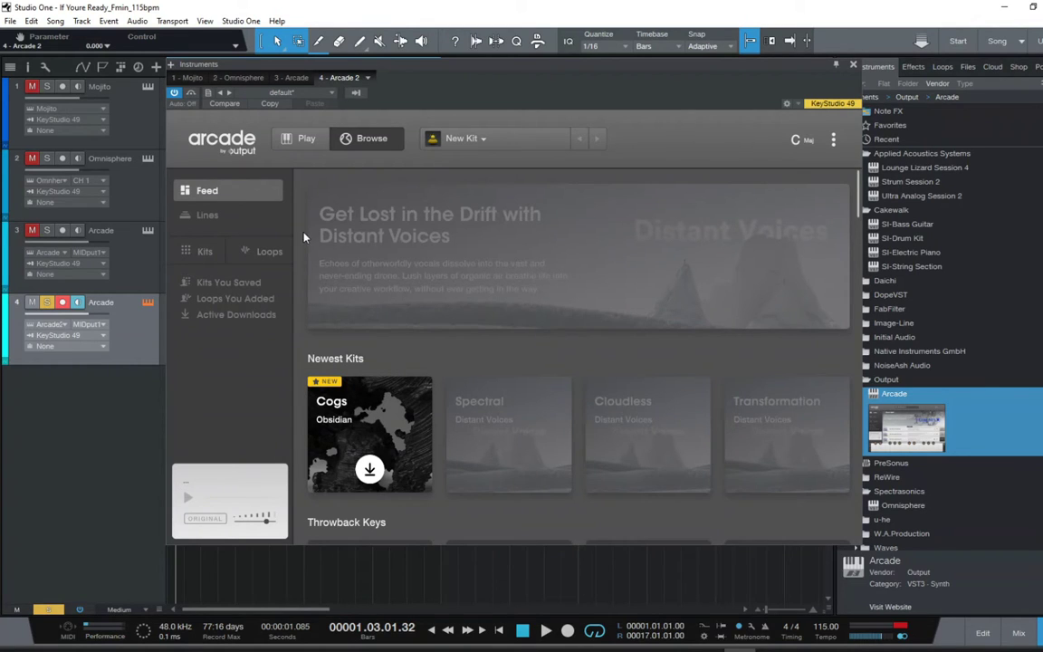
{"action": "left_click", "coordinate": [206, 214]}
{"action": "left_click", "coordinate": [215, 198]}
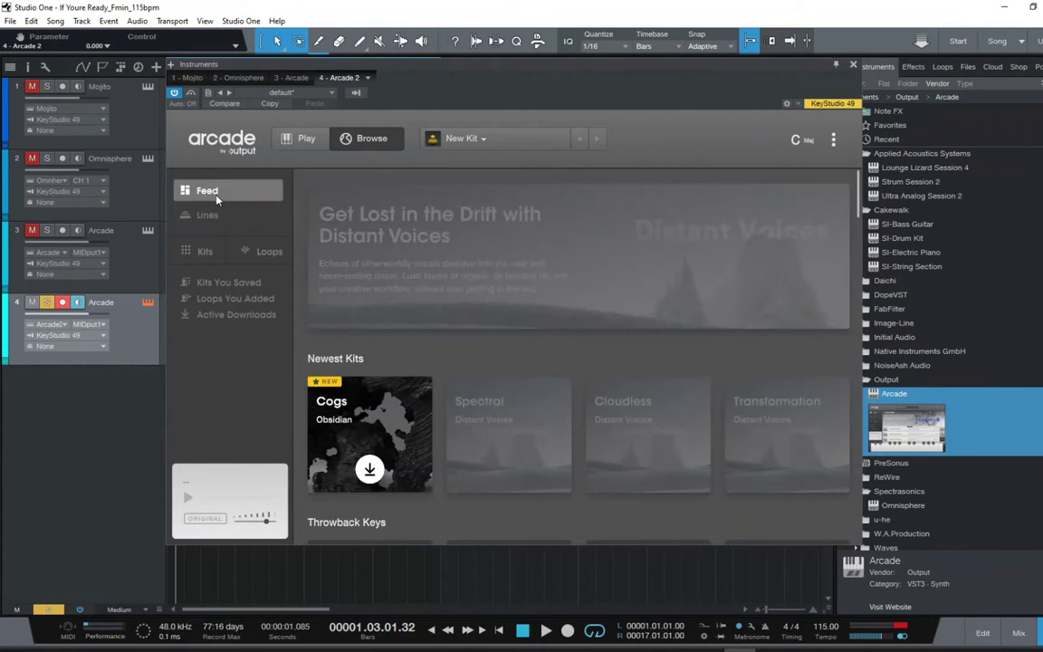
{"action": "scroll", "coordinate": [532, 286], "scroll_direction": "down", "scroll_amount": 15}
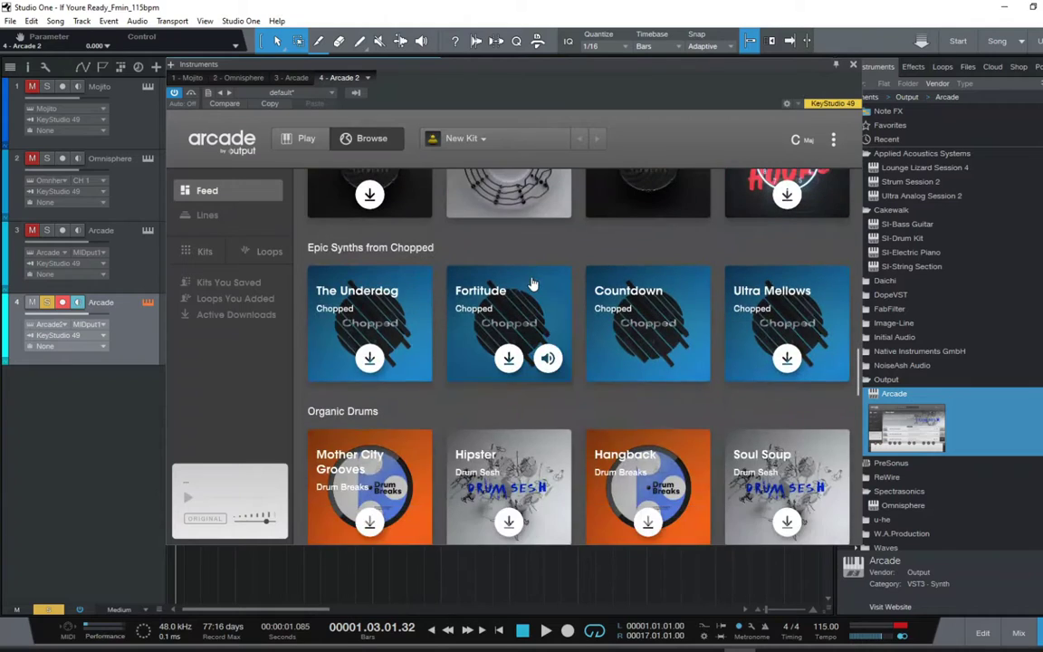
{"action": "scroll", "coordinate": [533, 285], "scroll_direction": "up", "scroll_amount": 10}
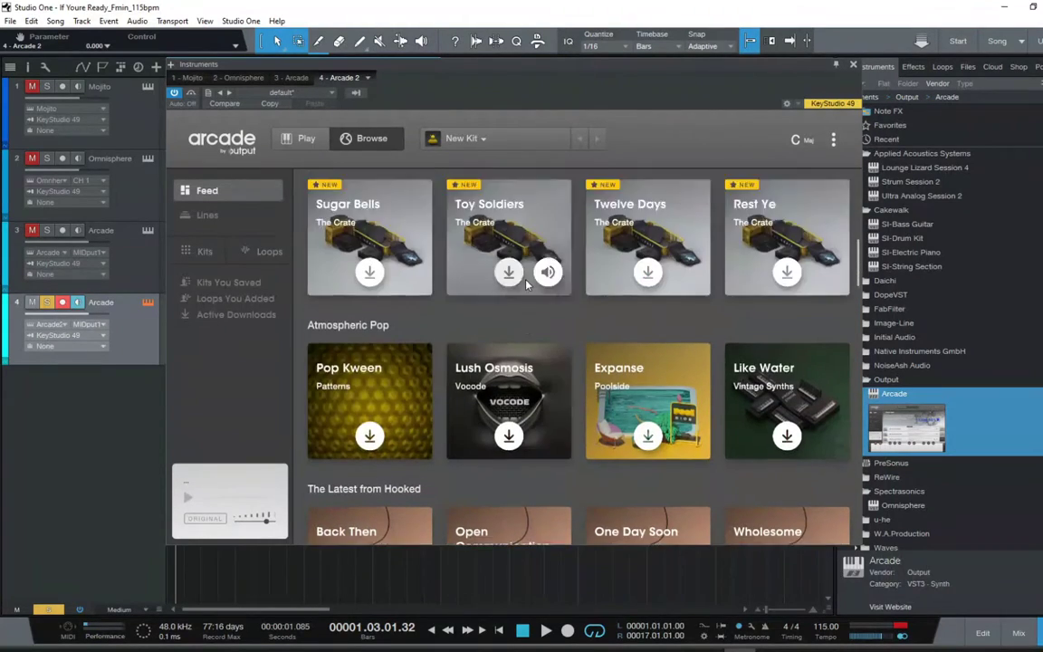
{"action": "scroll", "coordinate": [526, 283], "scroll_direction": "up", "scroll_amount": 3}
{"action": "scroll", "coordinate": [523, 285], "scroll_direction": "down", "scroll_amount": 1}
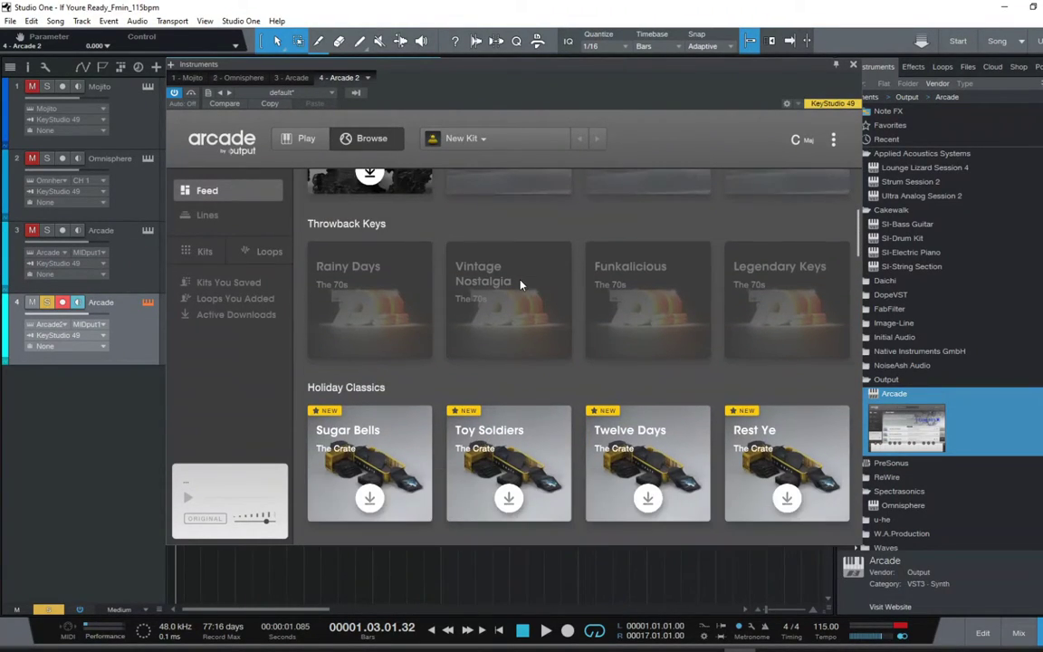
{"action": "scroll", "coordinate": [521, 285], "scroll_direction": "down", "scroll_amount": 2}
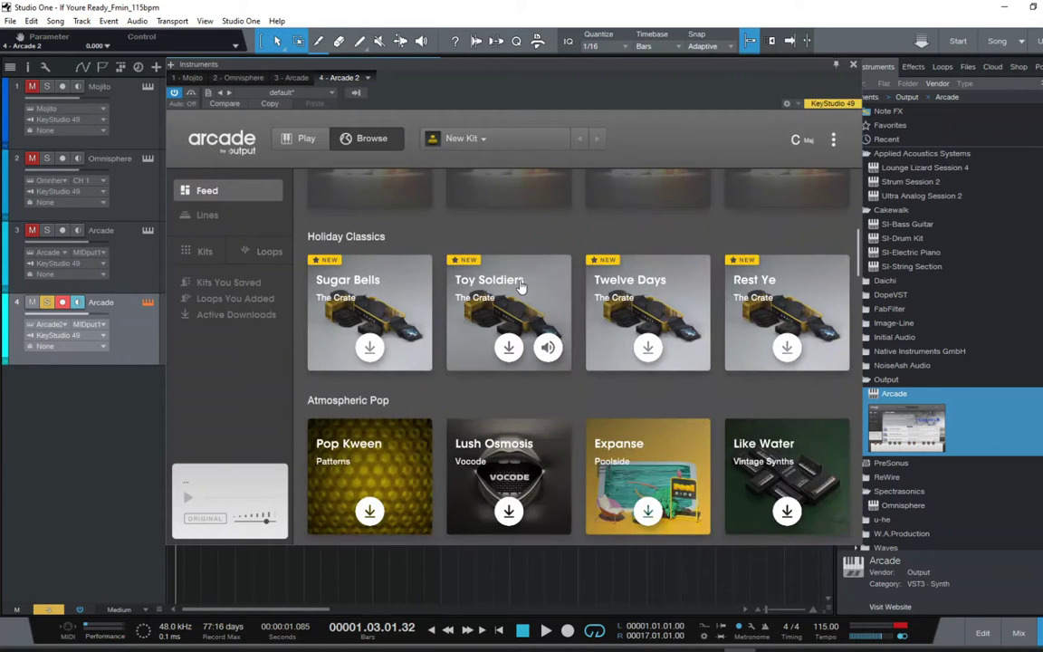
{"action": "scroll", "coordinate": [520, 285], "scroll_direction": "down", "scroll_amount": 15}
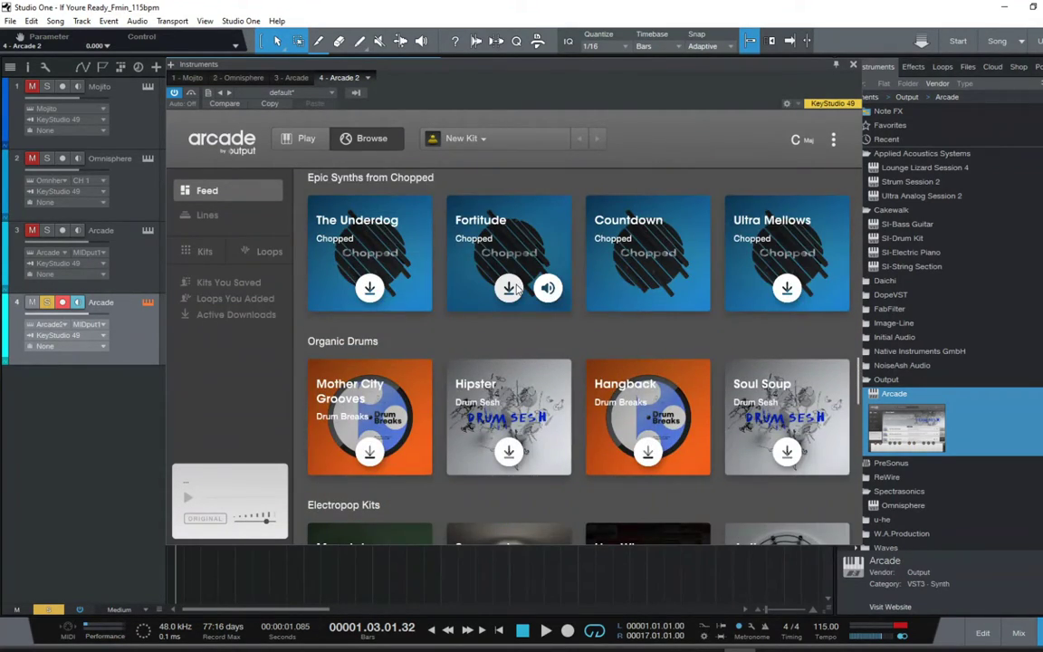
{"action": "scroll", "coordinate": [516, 288], "scroll_direction": "down", "scroll_amount": 8}
{"action": "scroll", "coordinate": [517, 290], "scroll_direction": "down", "scroll_amount": 4}
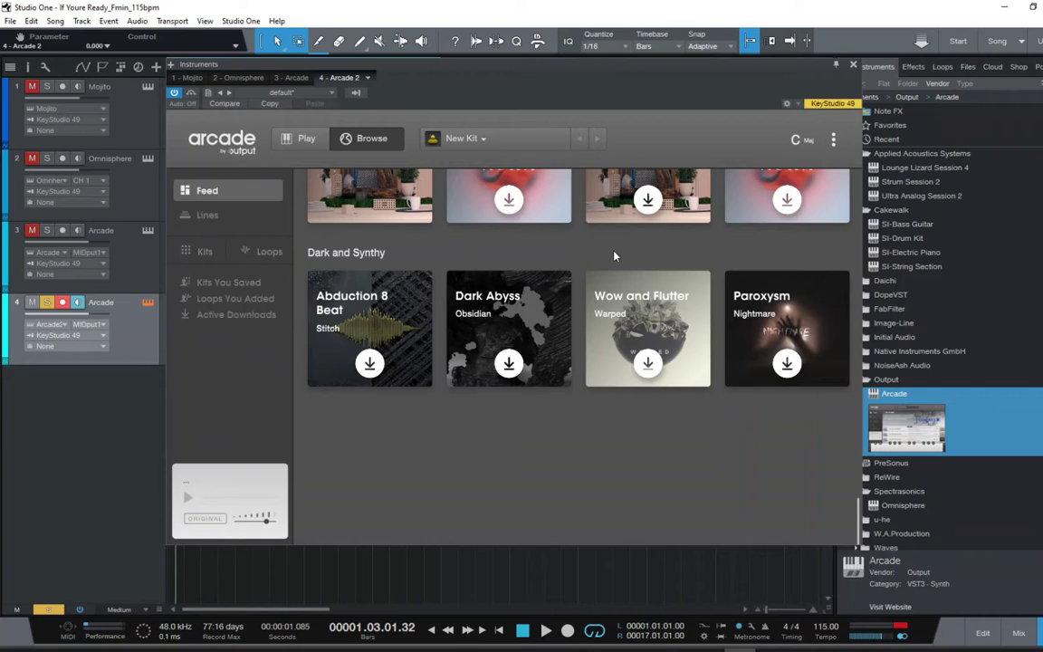
{"action": "mouse_move", "coordinate": [481, 312]}
{"action": "scroll", "coordinate": [486, 314], "scroll_direction": "up", "scroll_amount": 15}
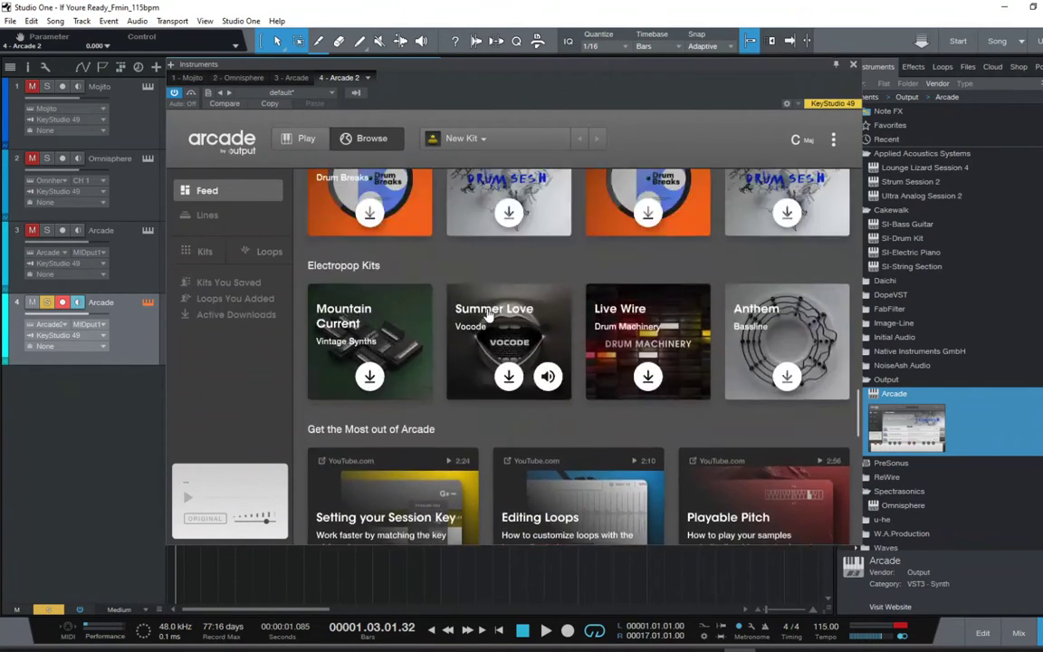
{"action": "scroll", "coordinate": [489, 313], "scroll_direction": "up", "scroll_amount": 5}
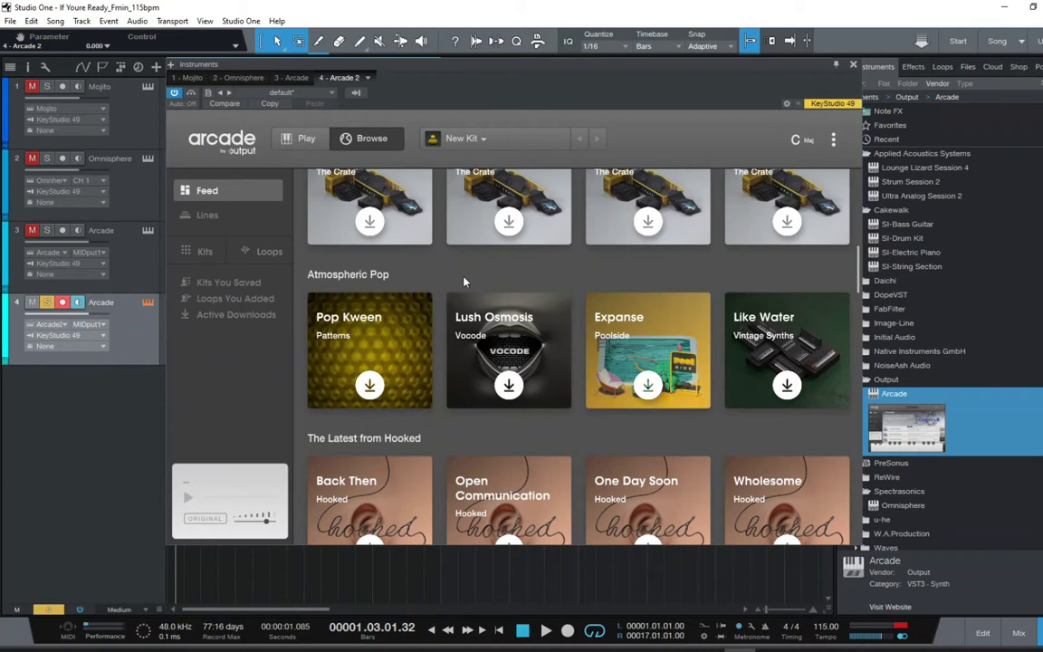
{"action": "mouse_move", "coordinate": [369, 214]}
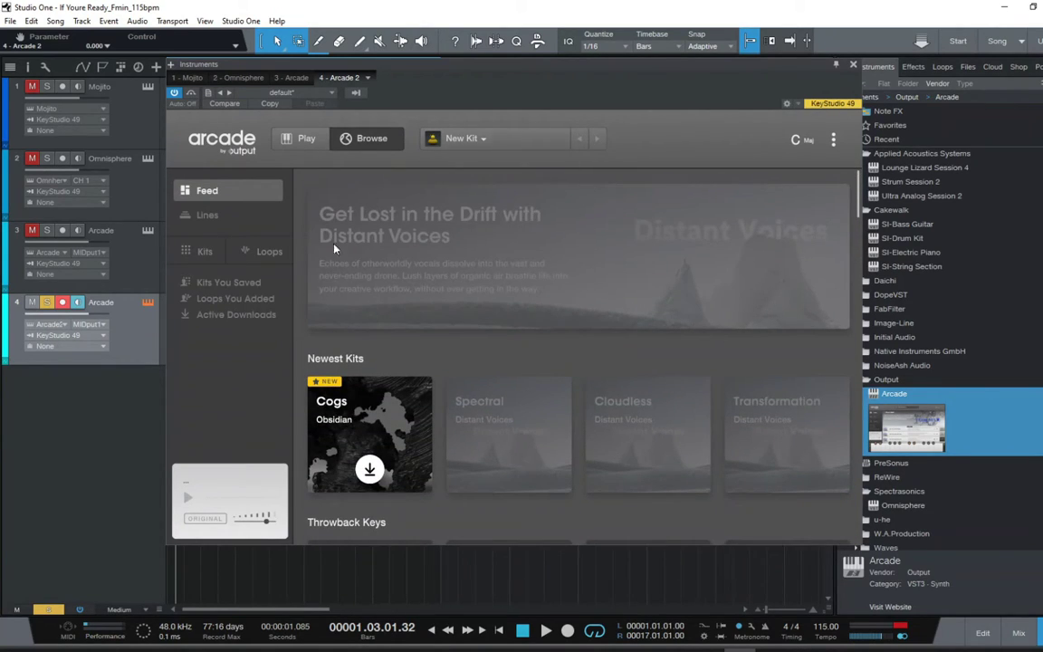
Step: Show Arcade's Lines and look through the whole list of product lines
{"action": "left_click", "coordinate": [205, 217]}
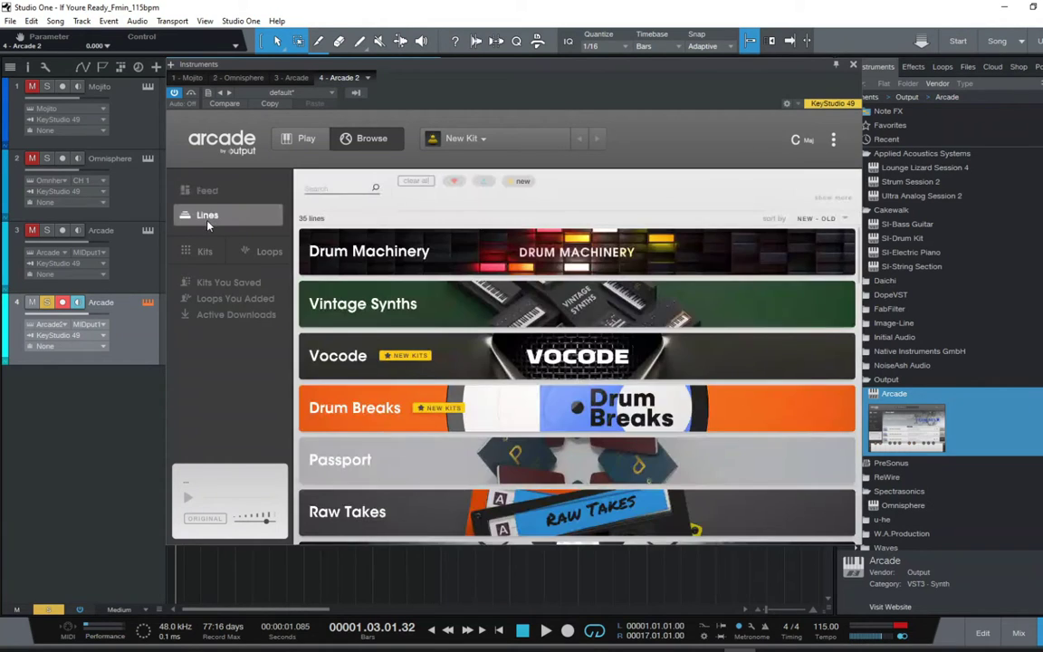
{"action": "scroll", "coordinate": [458, 328], "scroll_direction": "down", "scroll_amount": 10}
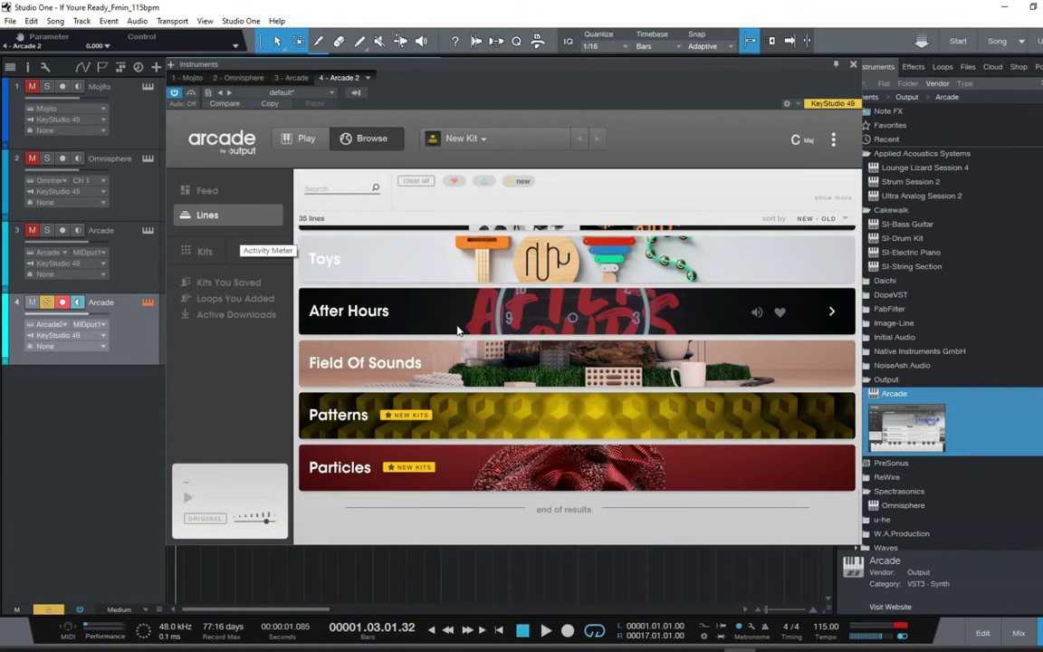
Step: Open the Vintage Synths line and look through its list of kits
{"action": "scroll", "coordinate": [460, 329], "scroll_direction": "up", "scroll_amount": 5}
{"action": "scroll", "coordinate": [467, 334], "scroll_direction": "up", "scroll_amount": 2}
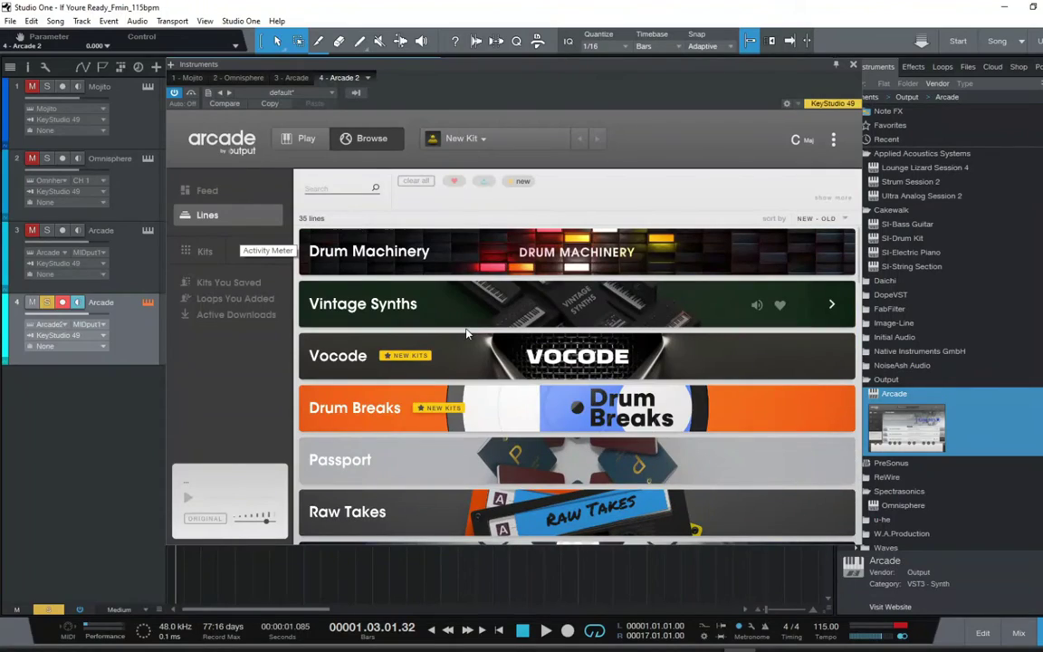
{"action": "left_click", "coordinate": [383, 308]}
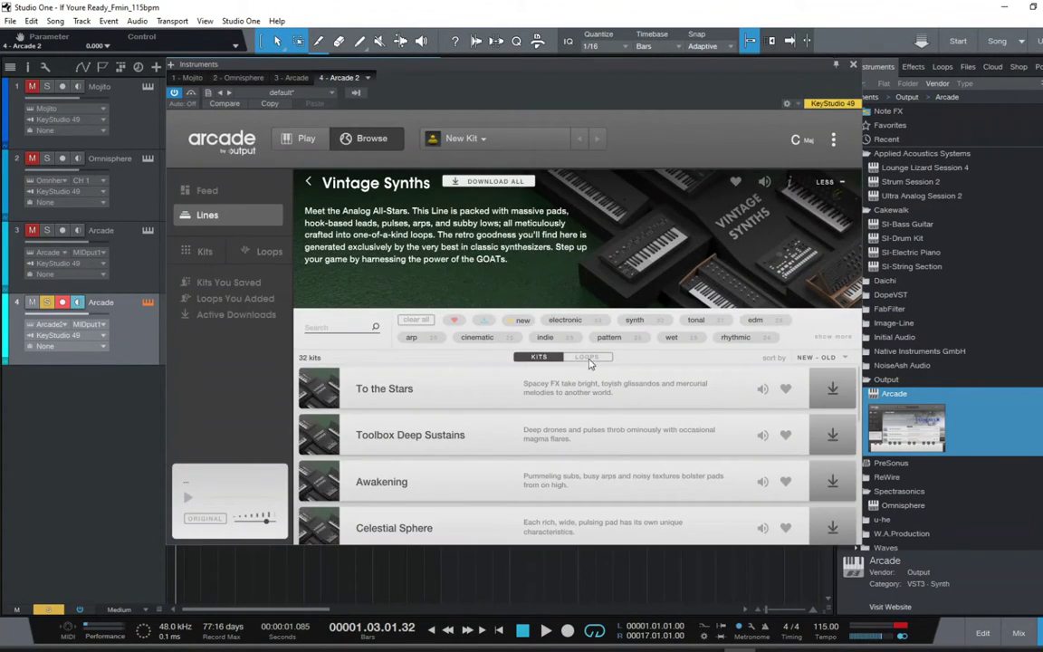
{"action": "scroll", "coordinate": [590, 362], "scroll_direction": "down", "scroll_amount": 10}
{"action": "scroll", "coordinate": [413, 424], "scroll_direction": "up", "scroll_amount": 3}
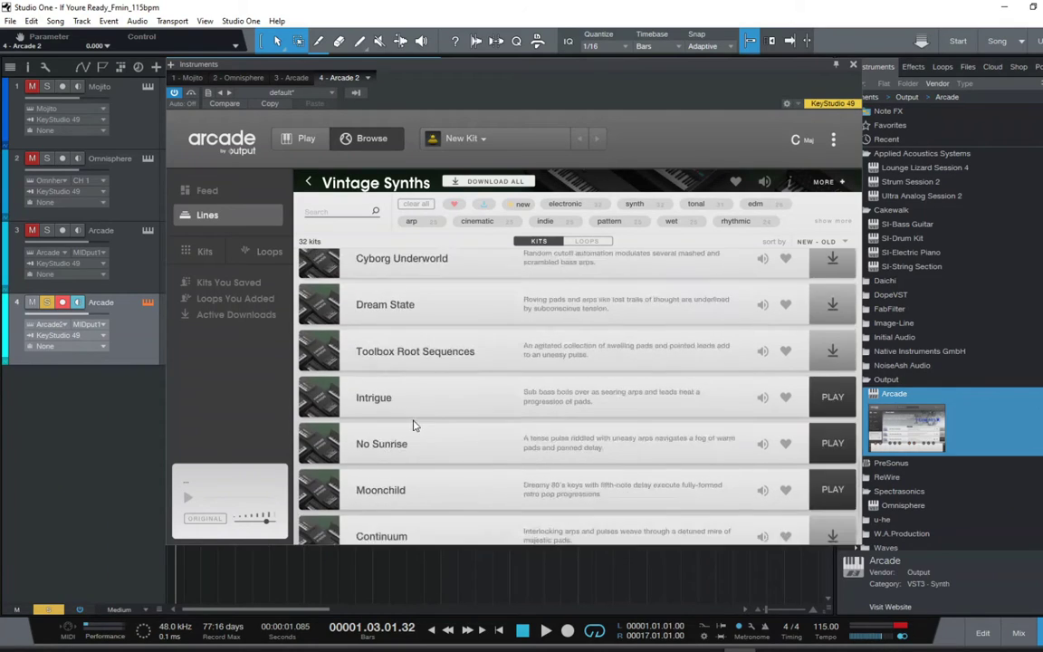
{"action": "scroll", "coordinate": [414, 425], "scroll_direction": "up", "scroll_amount": 10}
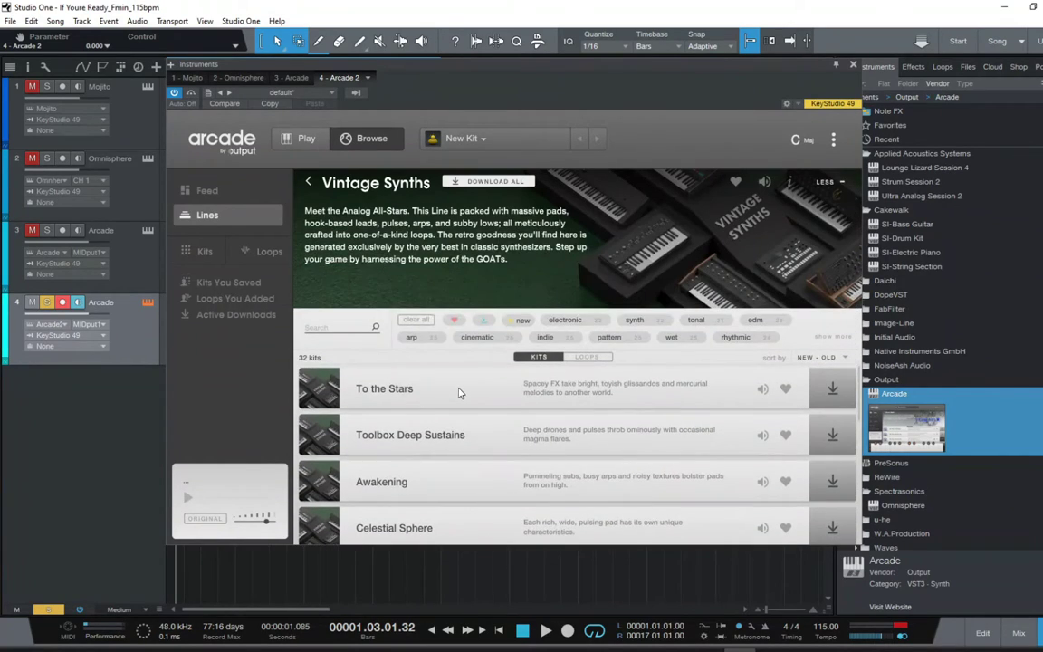
{"action": "scroll", "coordinate": [463, 392], "scroll_direction": "down", "scroll_amount": 3}
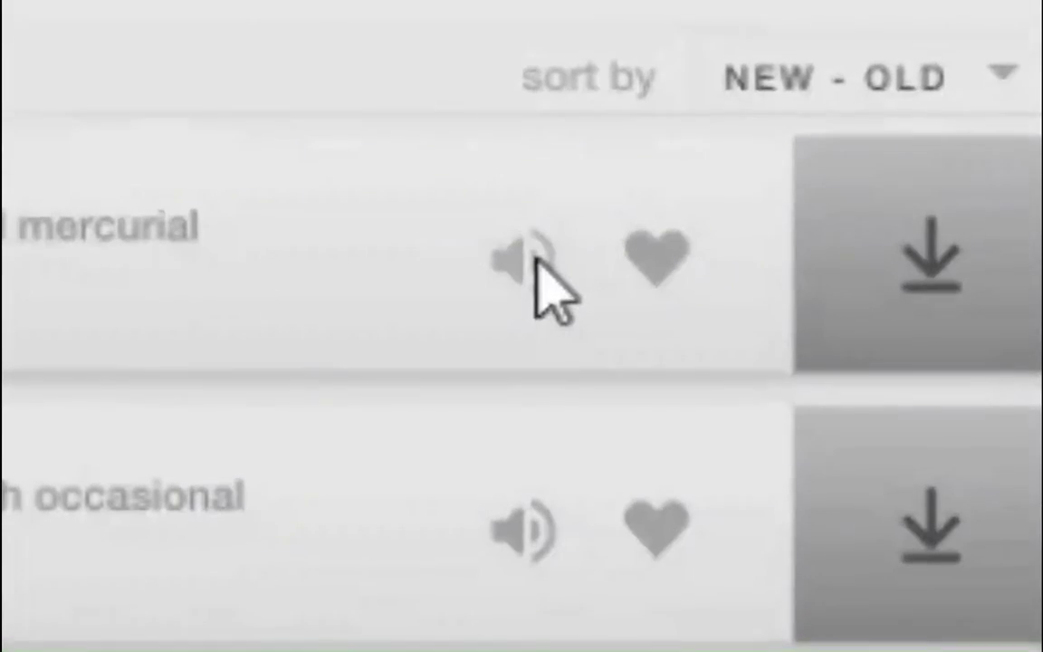
Step: Preview the To the Stars, Toolbox Deep Sustains, Awakening, Celestial Sphere and Nebula Ridge kits
{"action": "left_click", "coordinate": [763, 273]}
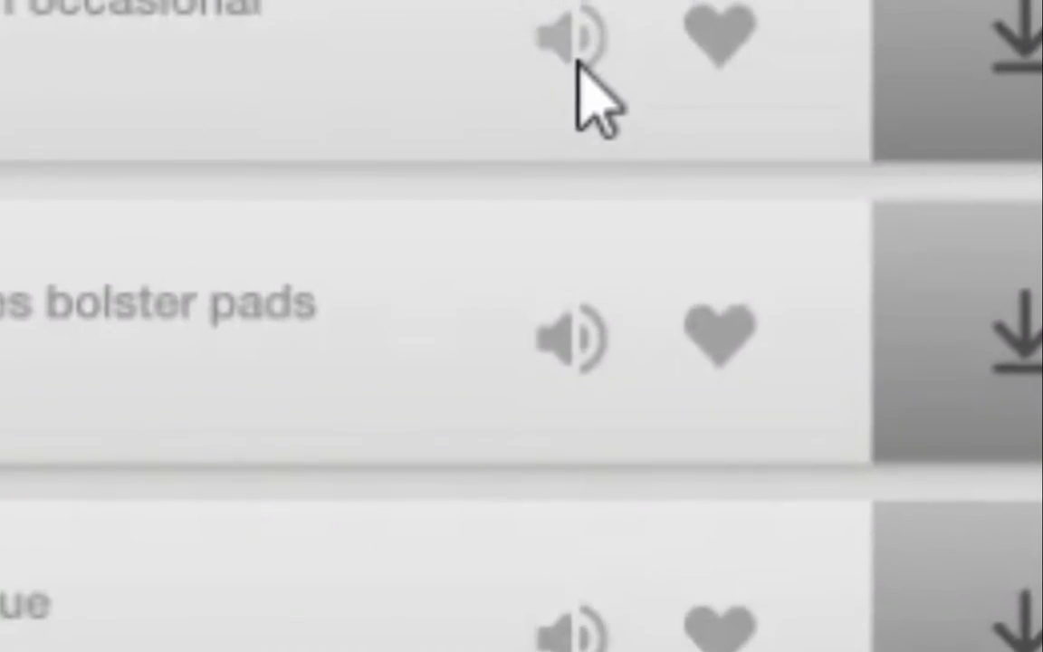
{"action": "left_click", "coordinate": [573, 40]}
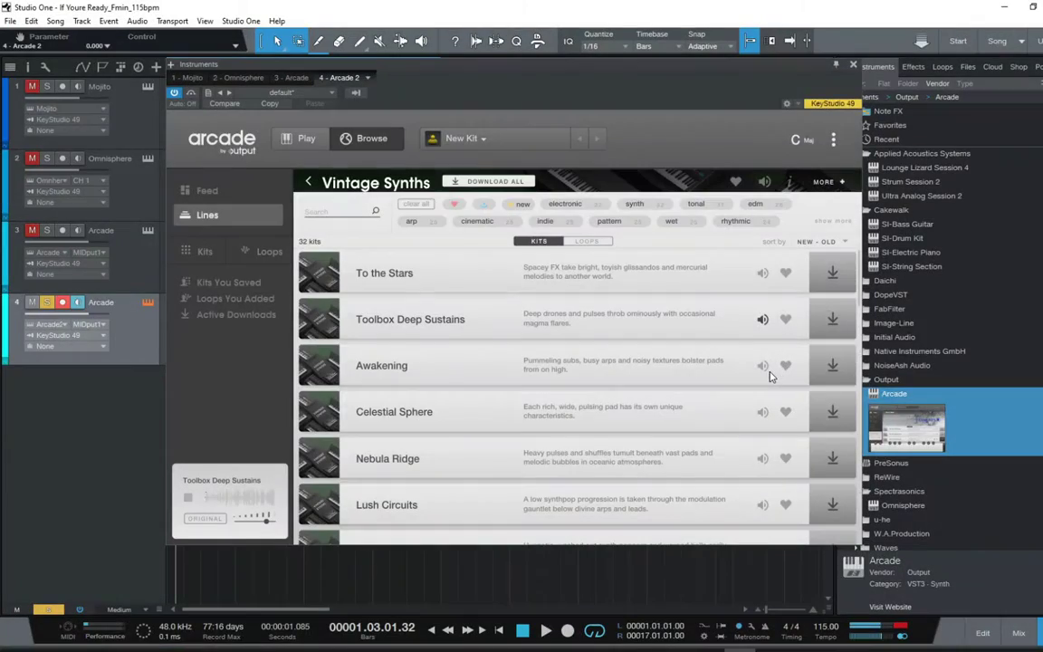
{"action": "left_click", "coordinate": [763, 366]}
{"action": "left_click", "coordinate": [763, 413]}
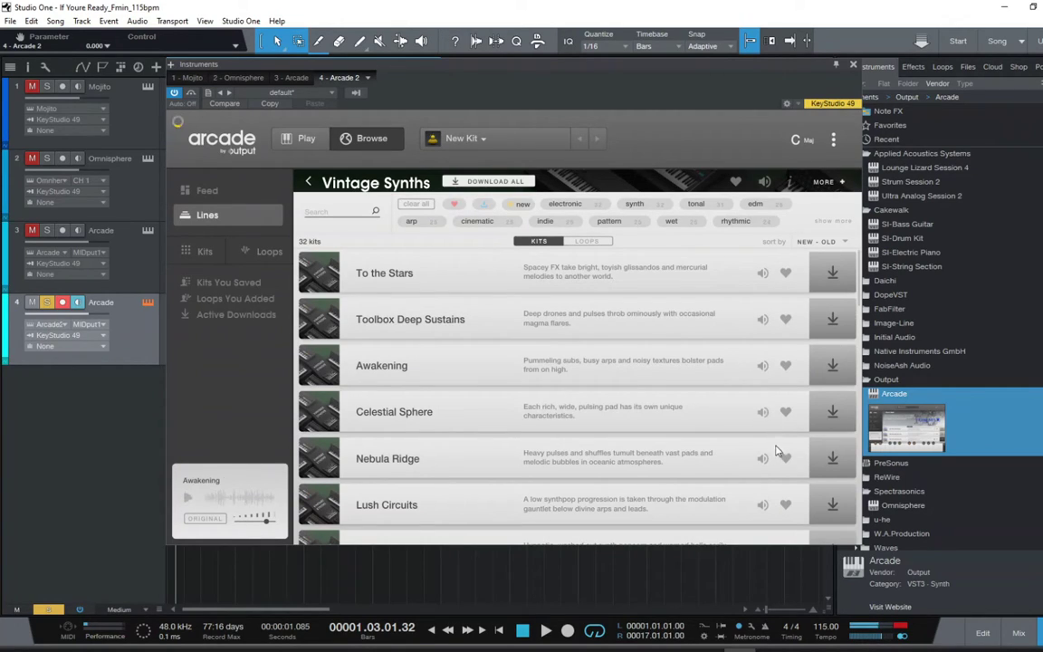
{"action": "left_click", "coordinate": [762, 462]}
Step: Preview the Other Side kit further down the Vintage Synths list, stop the preview and start downloading the kit
{"action": "scroll", "coordinate": [762, 435], "scroll_direction": "down", "scroll_amount": 10}
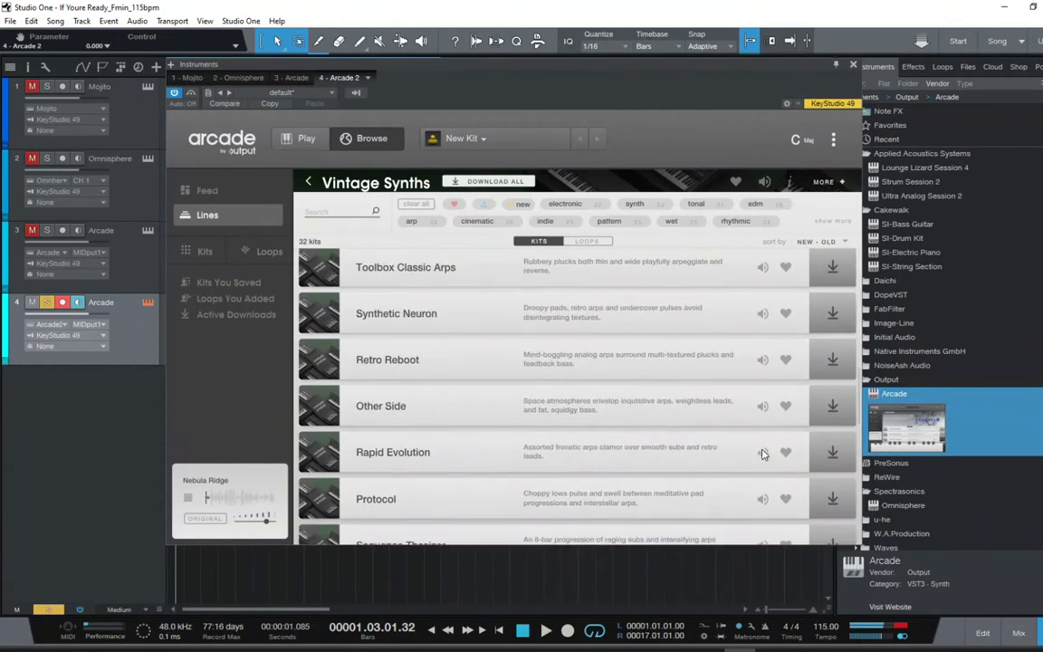
{"action": "left_click", "coordinate": [763, 413]}
{"action": "scroll", "coordinate": [763, 417], "scroll_direction": "down", "scroll_amount": 5}
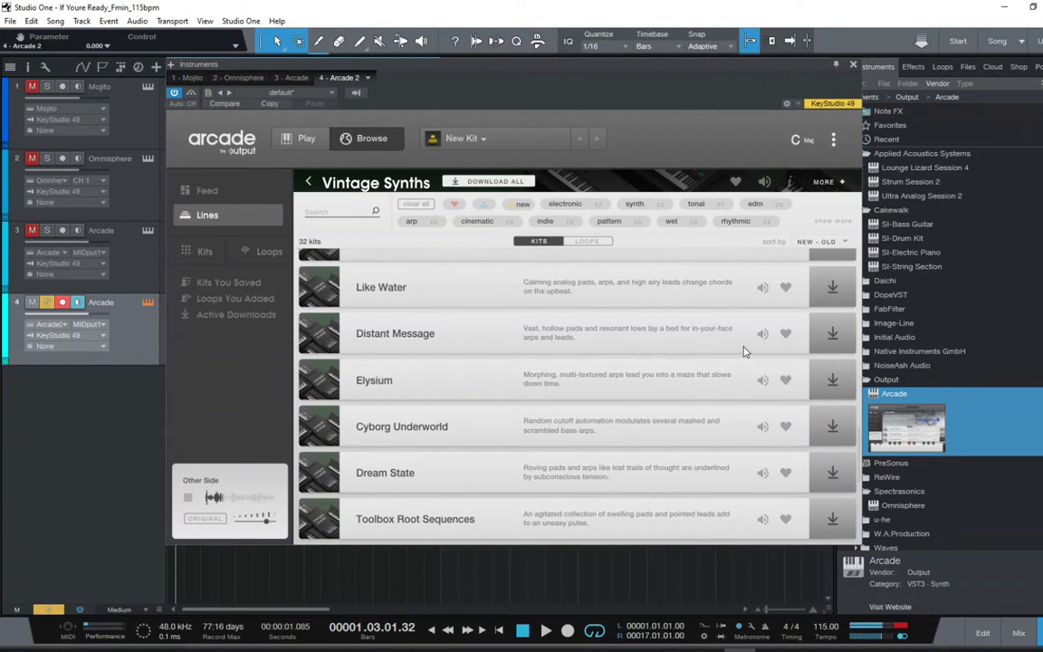
{"action": "scroll", "coordinate": [745, 352], "scroll_direction": "up", "scroll_amount": 5}
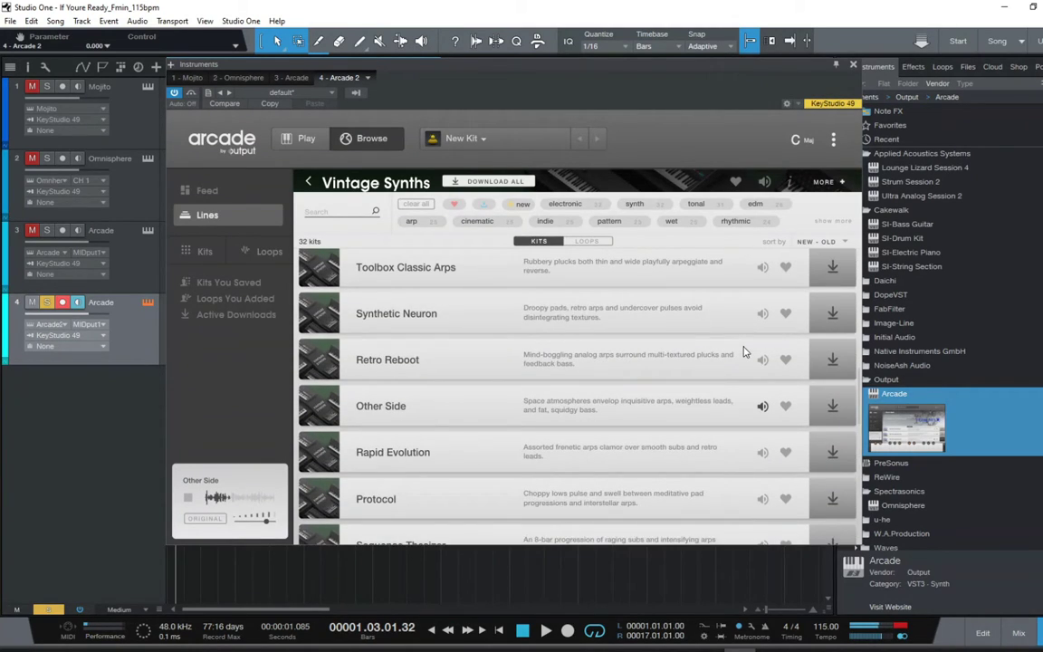
{"action": "left_click", "coordinate": [763, 406]}
{"action": "left_click", "coordinate": [835, 409]}
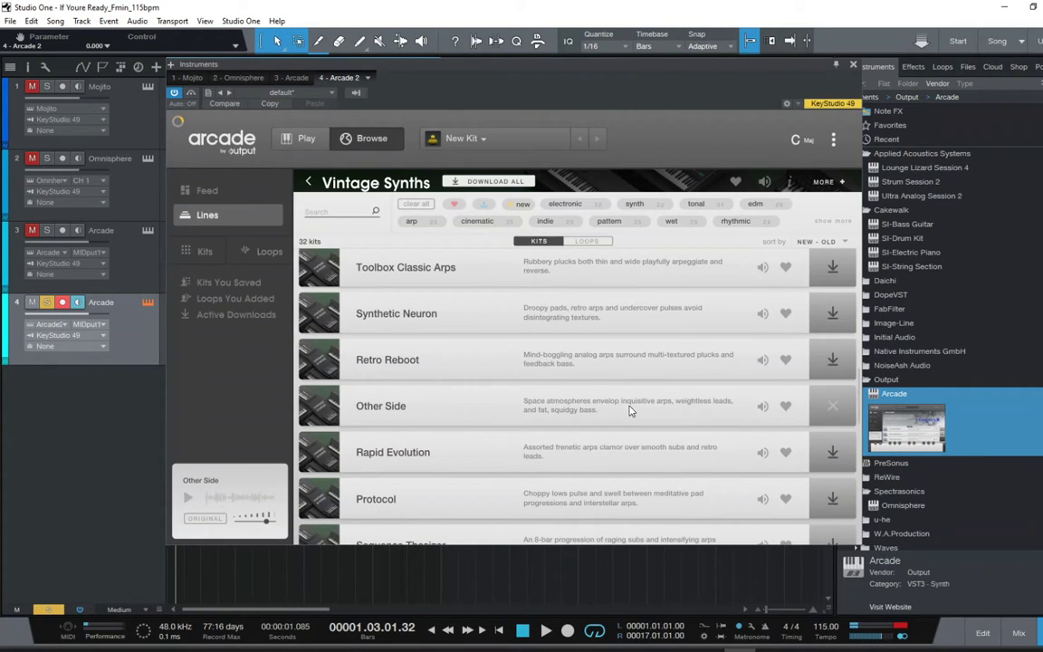
Step: Look over the remaining Vintage Synths kits, return to the list of lines and look for a drum line
{"action": "scroll", "coordinate": [724, 410], "scroll_direction": "down", "scroll_amount": 10}
{"action": "scroll", "coordinate": [635, 408], "scroll_direction": "up", "scroll_amount": 7}
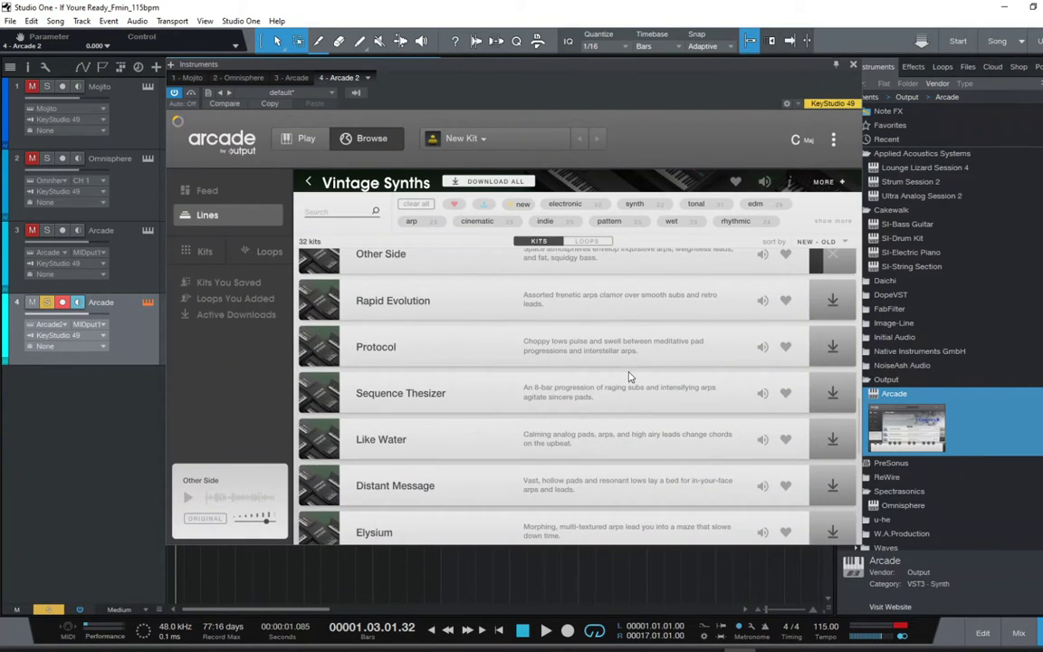
{"action": "scroll", "coordinate": [571, 349], "scroll_direction": "up", "scroll_amount": 5}
{"action": "left_click", "coordinate": [308, 181]}
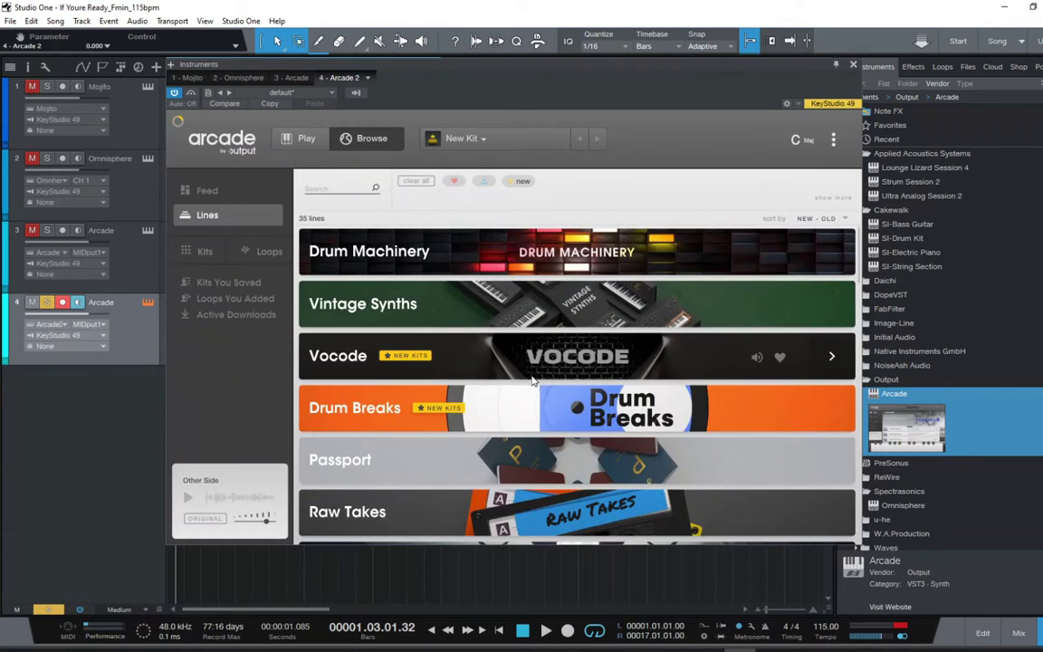
{"action": "scroll", "coordinate": [532, 381], "scroll_direction": "down", "scroll_amount": 12}
{"action": "scroll", "coordinate": [532, 381], "scroll_direction": "up", "scroll_amount": 8}
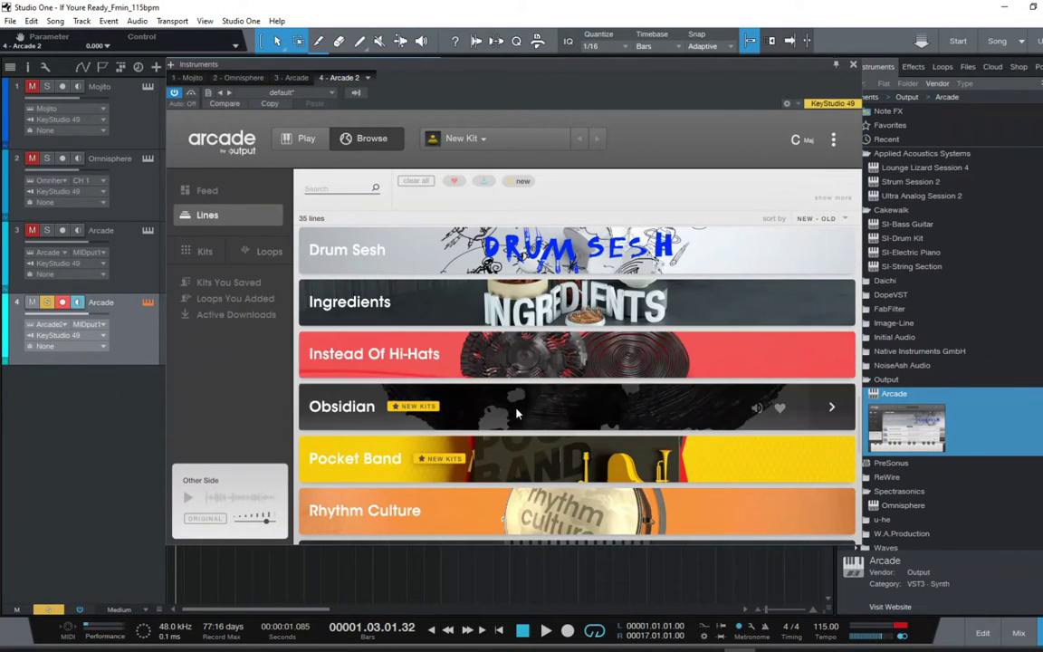
{"action": "scroll", "coordinate": [536, 407], "scroll_direction": "up", "scroll_amount": 3}
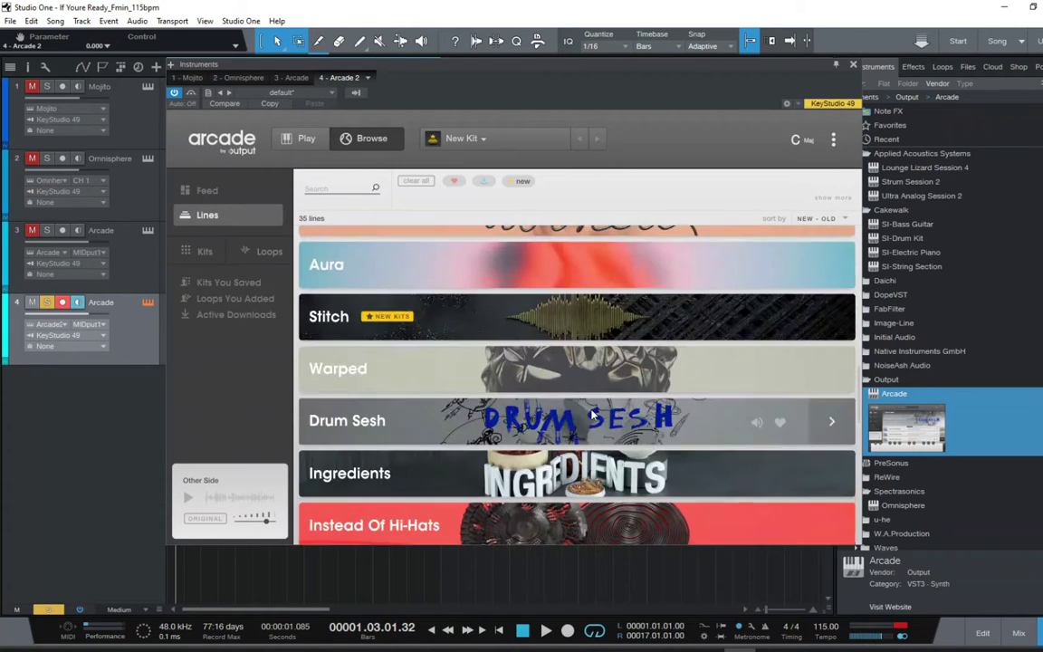
Step: Open the Drum Sesh line and load its Bare Knuckle kit for playing
{"action": "left_click", "coordinate": [548, 413]}
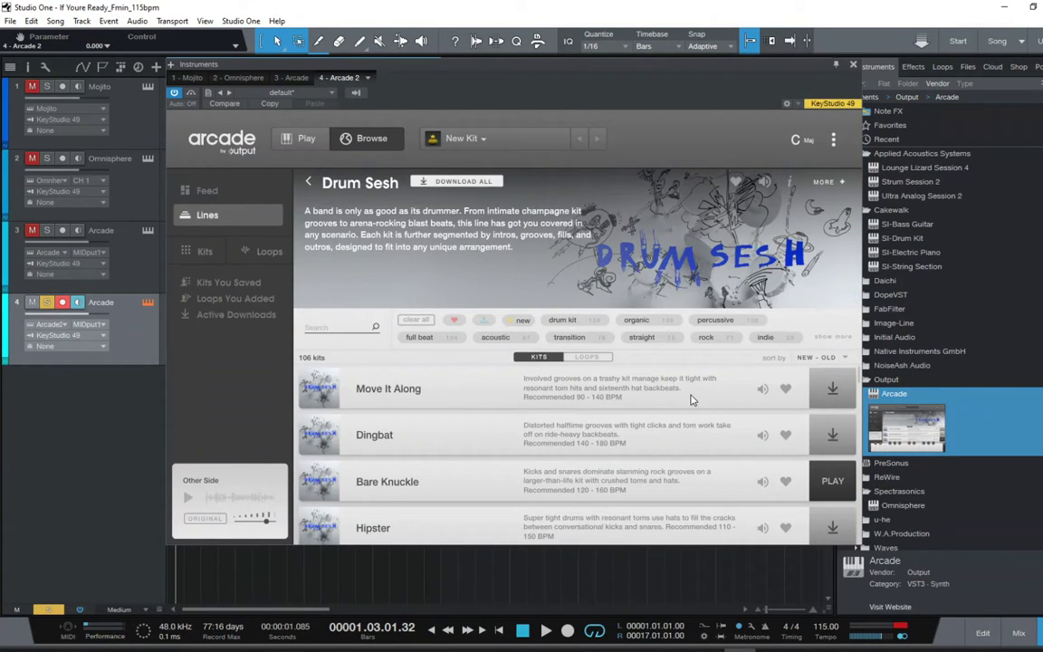
{"action": "scroll", "coordinate": [725, 397], "scroll_direction": "down", "scroll_amount": 3}
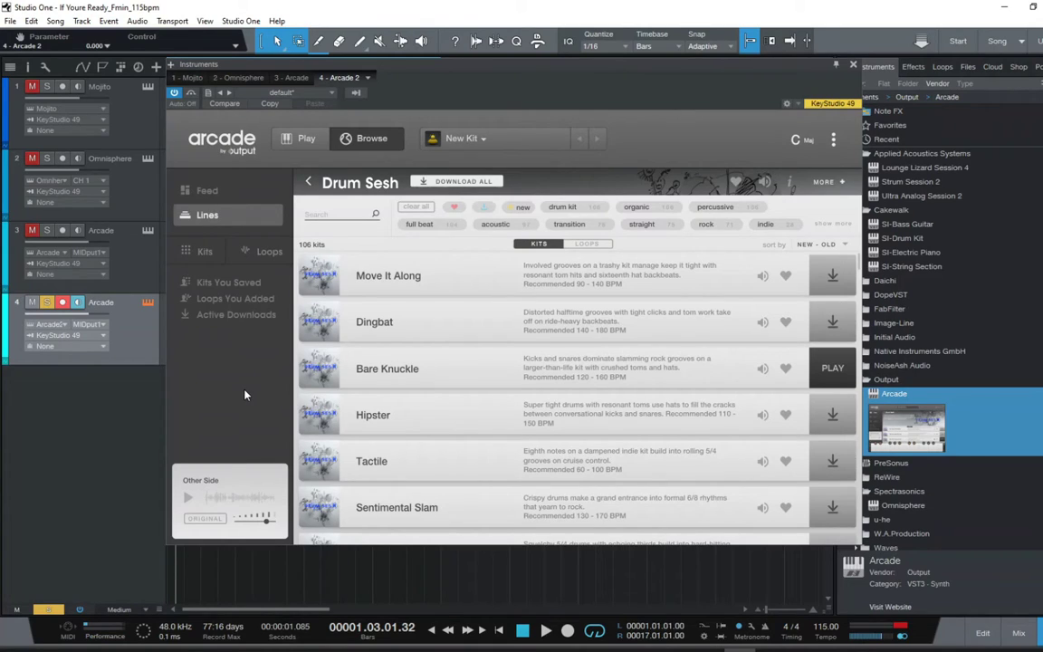
{"action": "left_click", "coordinate": [830, 367]}
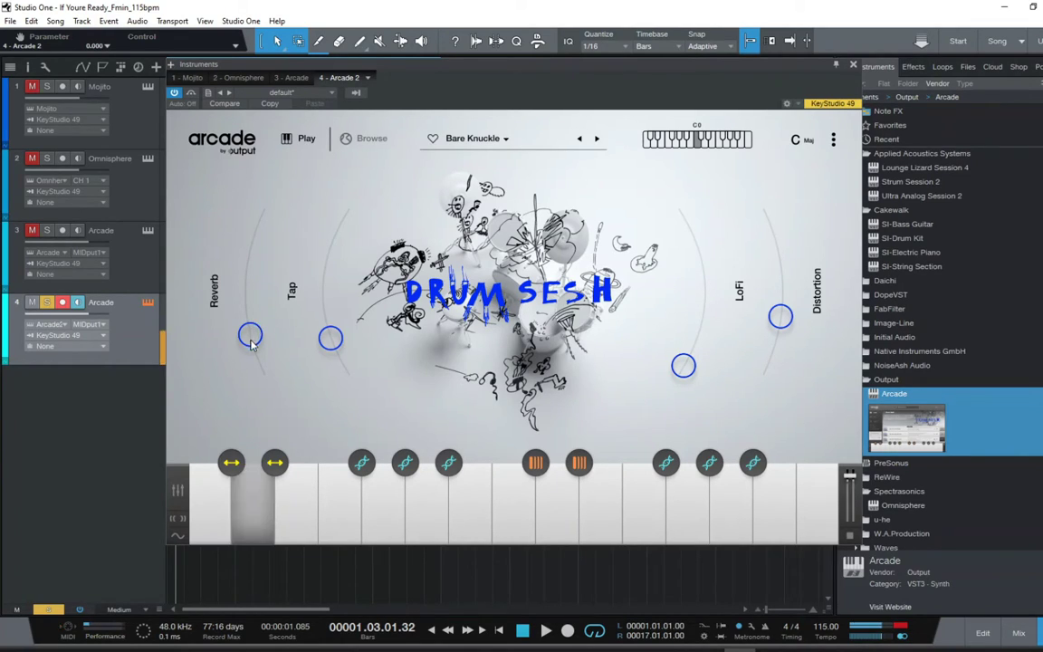
Step: Lower the kit's Reverb and Tap macros and raise its LoFi and Distortion macros
{"action": "left_click_drag", "start_coordinate": [250, 335], "coordinate": [255, 397]}
{"action": "left_click_drag", "start_coordinate": [304, 308], "coordinate": [319, 362]}
{"action": "left_click_drag", "start_coordinate": [686, 378], "coordinate": [713, 241]}
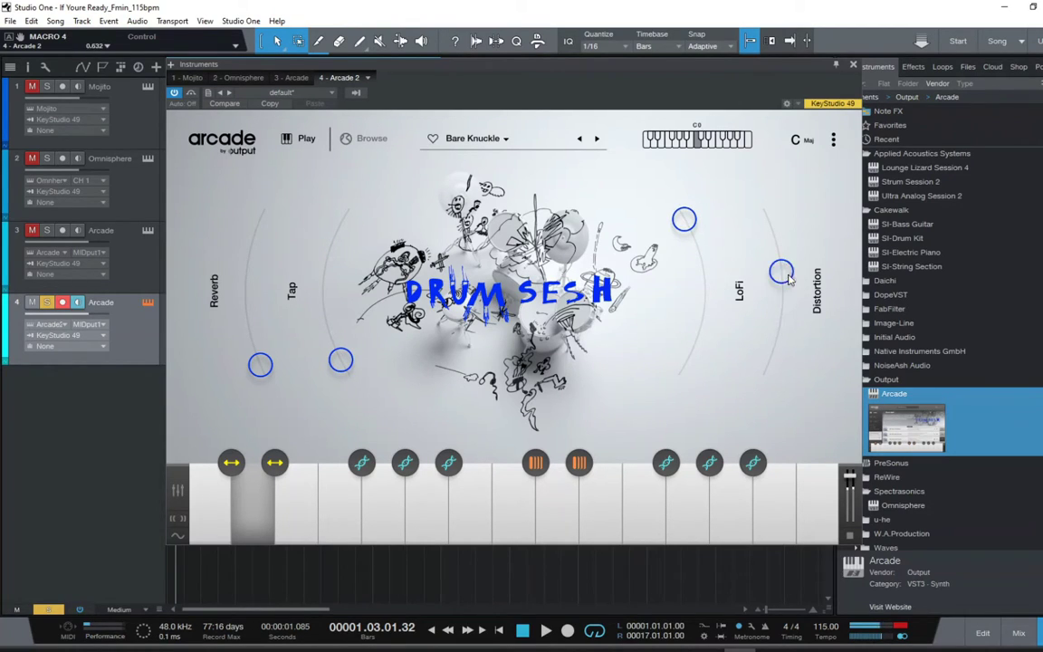
{"action": "left_click_drag", "start_coordinate": [780, 316], "coordinate": [702, 272]}
Step: Set the Reverb macro to about 0.738 and the Tap macro to about 0.390
{"action": "left_click_drag", "start_coordinate": [304, 331], "coordinate": [293, 245]}
{"action": "left_click_drag", "start_coordinate": [250, 374], "coordinate": [246, 258]}
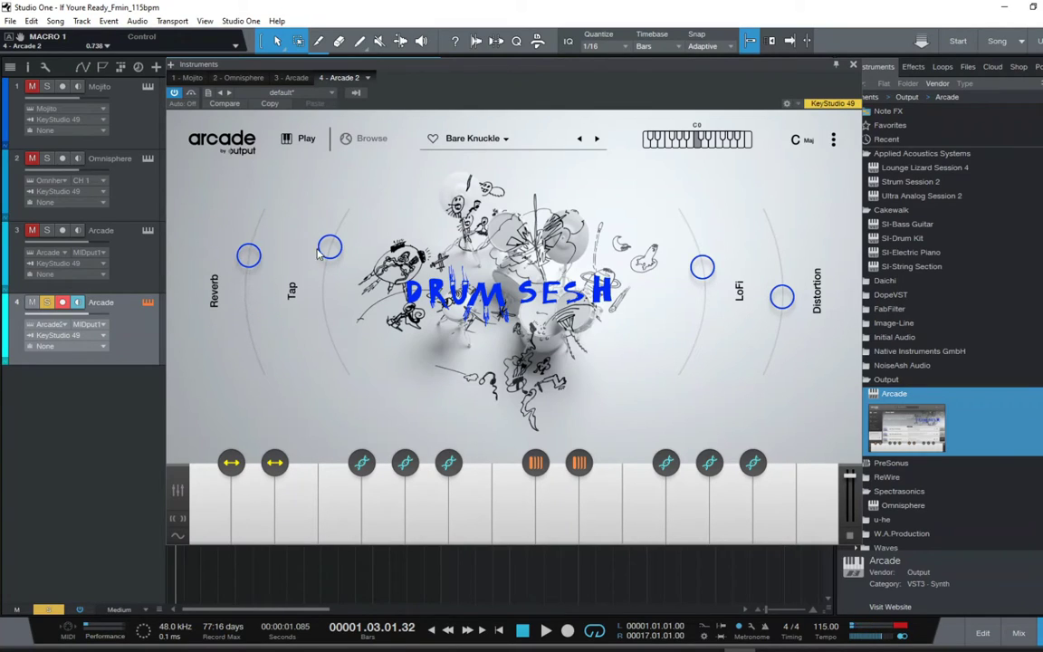
{"action": "left_click_drag", "start_coordinate": [330, 249], "coordinate": [338, 305]}
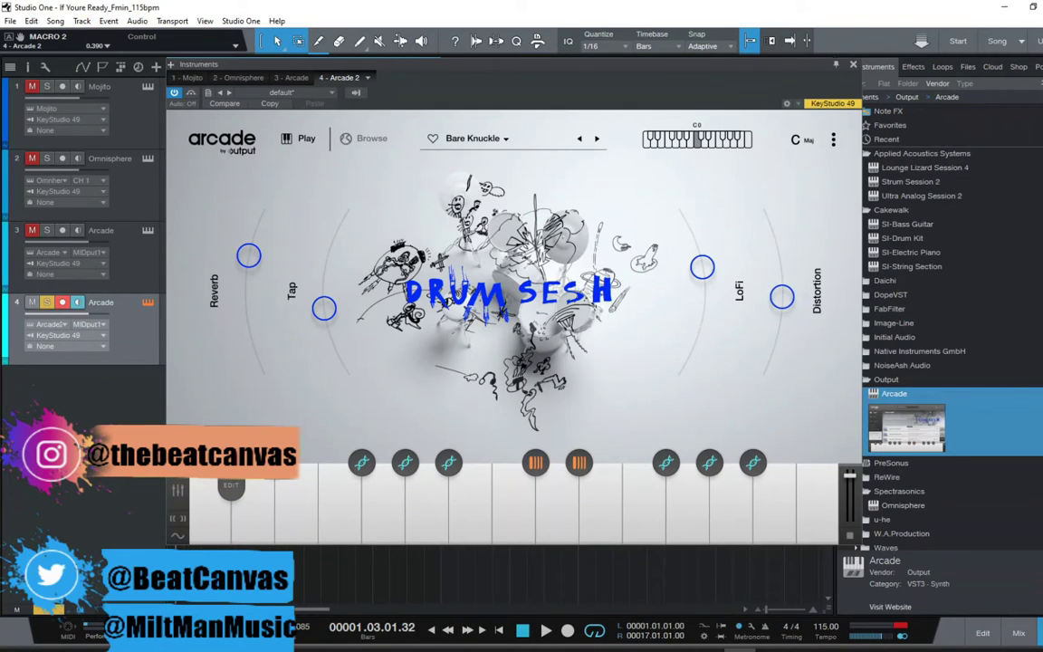
Step: Inspect the first modifier's editor and the LoFi effect's settings on send 2 of Arcade's mixer
{"action": "left_click", "coordinate": [231, 487]}
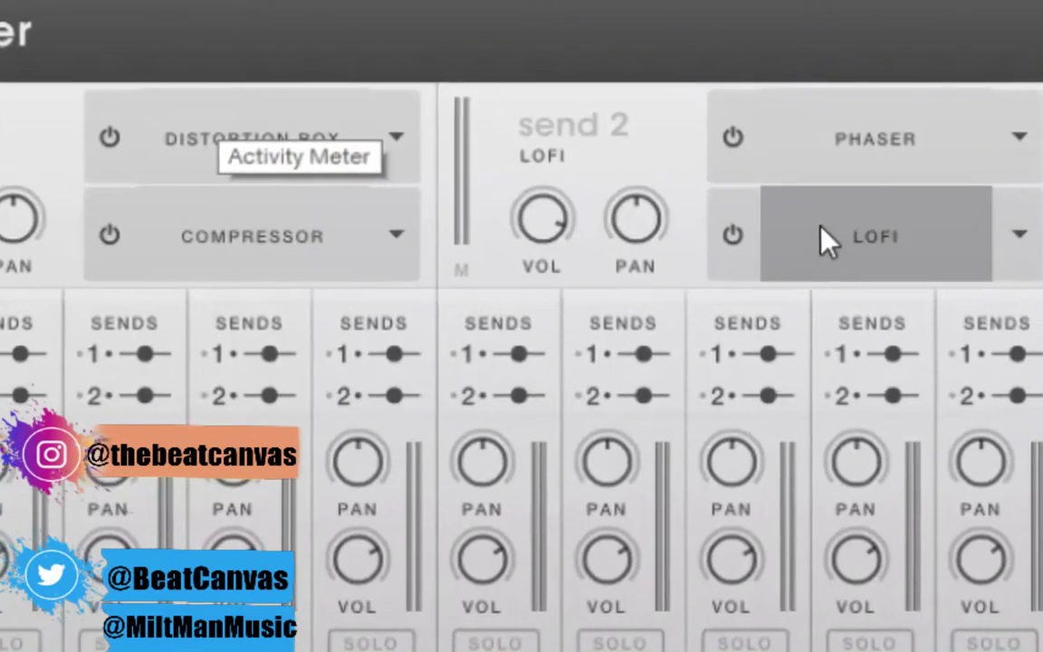
{"action": "left_click", "coordinate": [876, 254]}
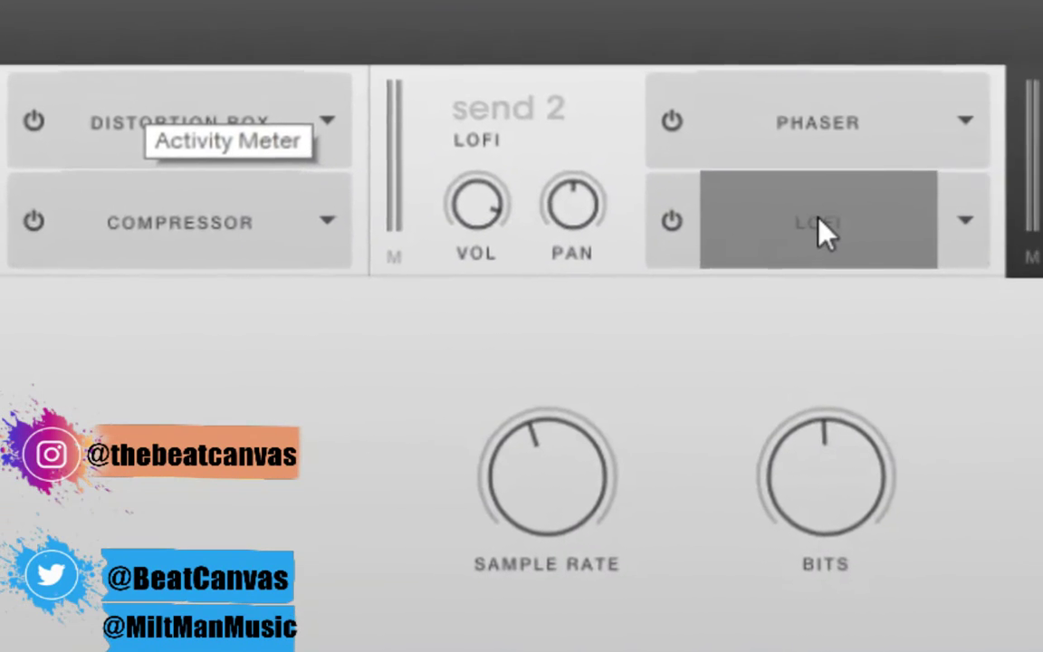
{"action": "mouse_move", "coordinate": [672, 538]}
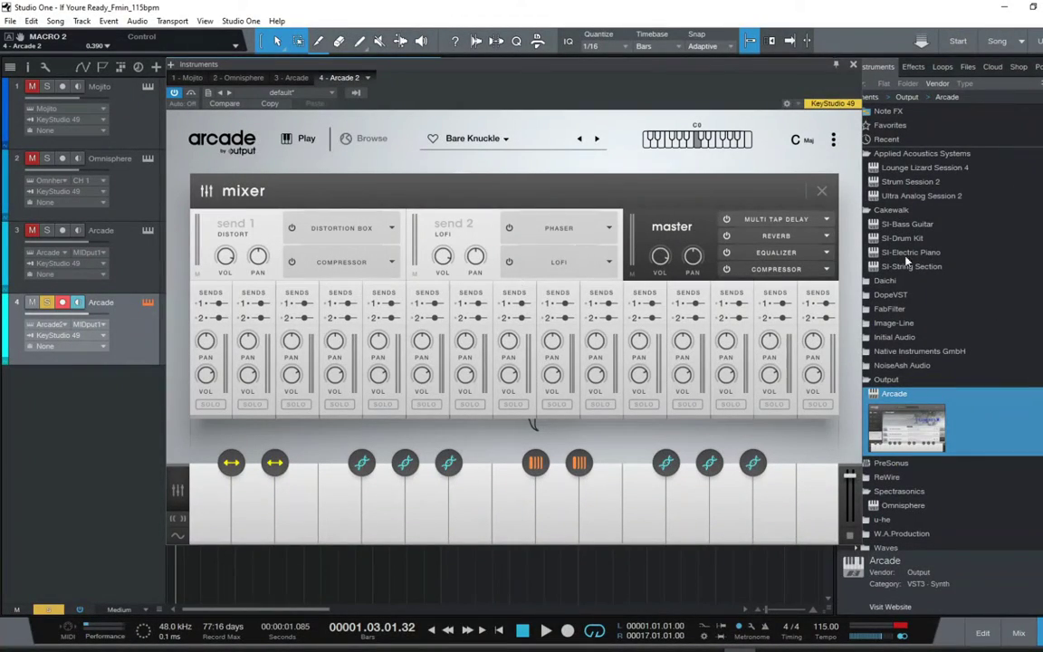
Step: Show the browser's effects, move the Arcade window clear of the browser and list the PreSonus effects
{"action": "left_click", "coordinate": [913, 66]}
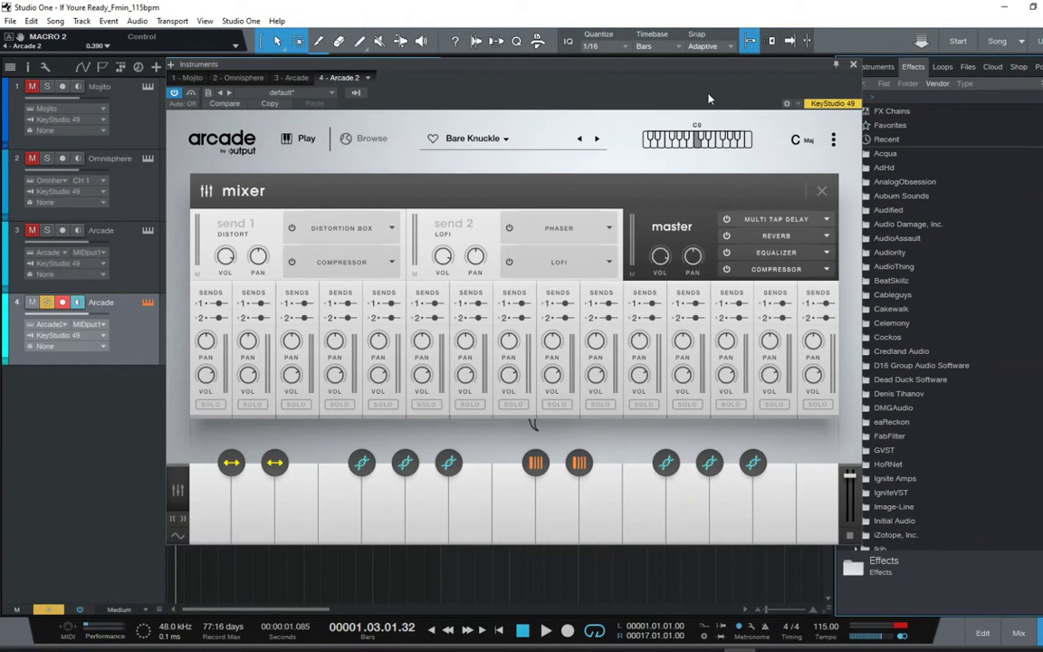
{"action": "left_click_drag", "start_coordinate": [723, 74], "coordinate": [556, 78]}
{"action": "scroll", "coordinate": [906, 434], "scroll_direction": "down", "scroll_amount": 3}
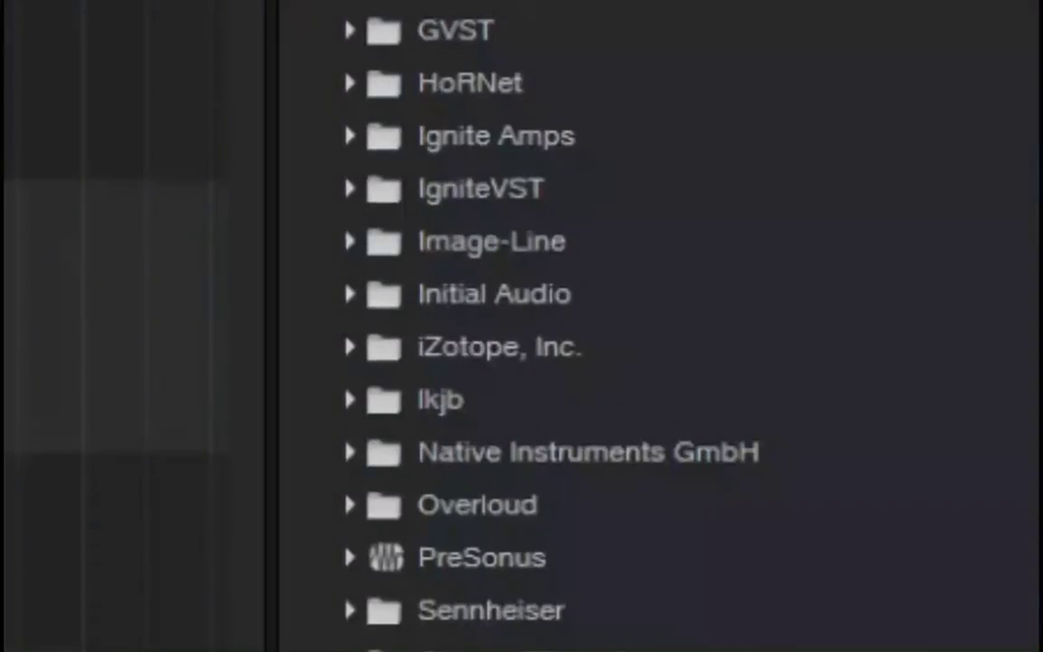
{"action": "left_click", "coordinate": [349, 557]}
{"action": "scroll", "coordinate": [501, 544], "scroll_direction": "down", "scroll_amount": 5}
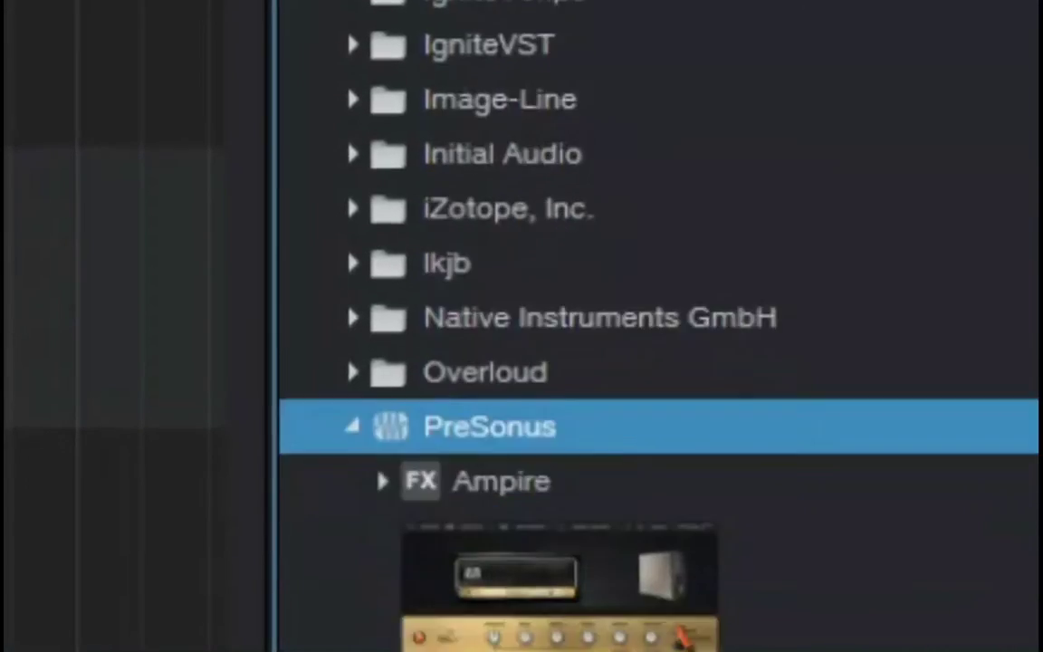
{"action": "scroll", "coordinate": [504, 631], "scroll_direction": "down", "scroll_amount": 8}
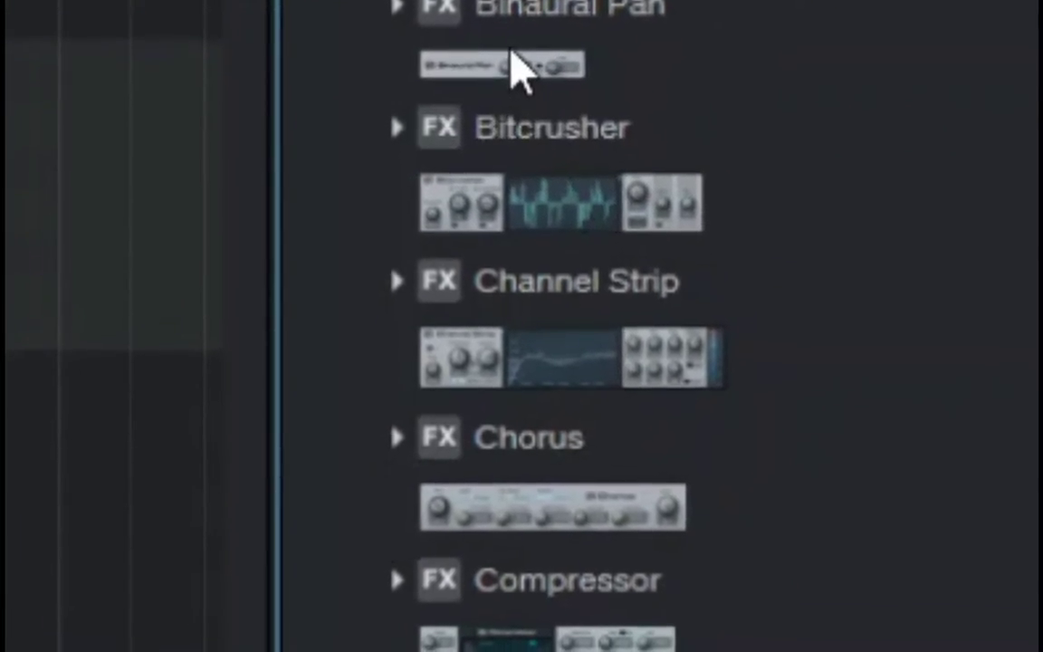
Step: List the Binaural Pan presets and add the Make Mono preset to the arrangement on a new audio track
{"action": "left_click", "coordinate": [512, 107]}
{"action": "left_click", "coordinate": [601, 175]}
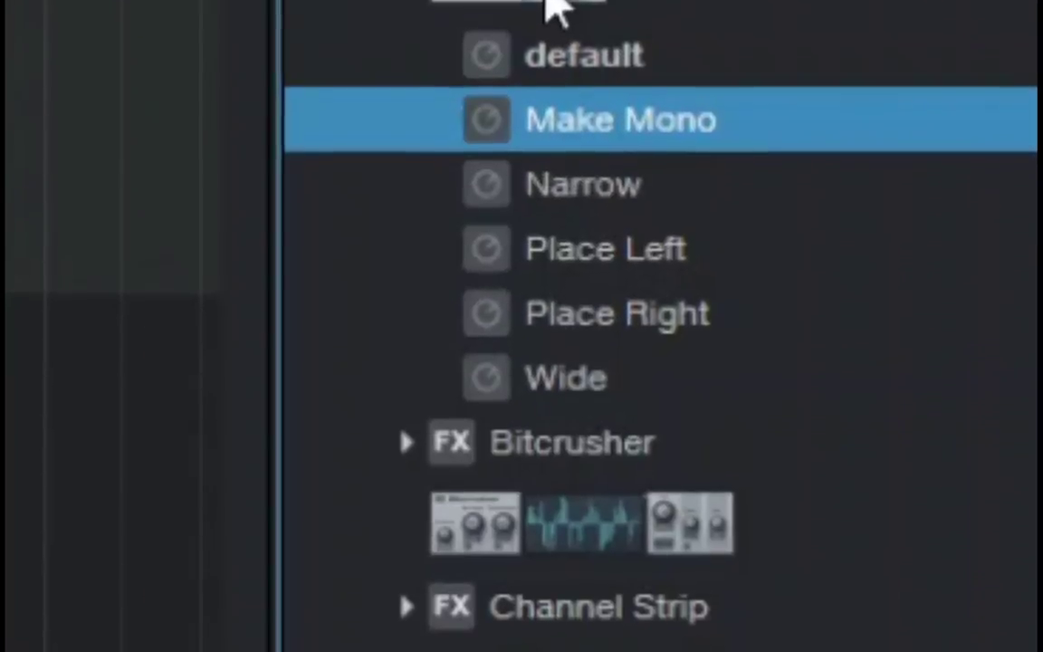
{"action": "left_click_drag", "start_coordinate": [554, 17], "coordinate": [0, 651]}
{"action": "left_click_drag", "start_coordinate": [724, 595], "coordinate": [666, 503]}
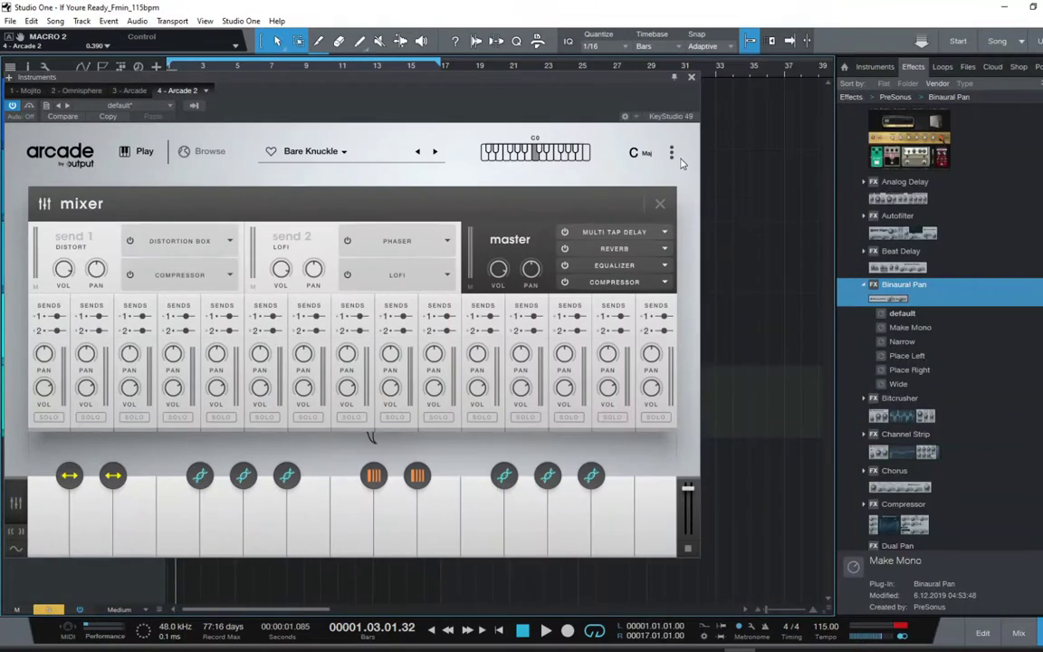
Step: Show the mixing console, close the Arcade window, remove Binaural Pan from Track 5 and collapse its preset list
{"action": "key", "text": "F3"}
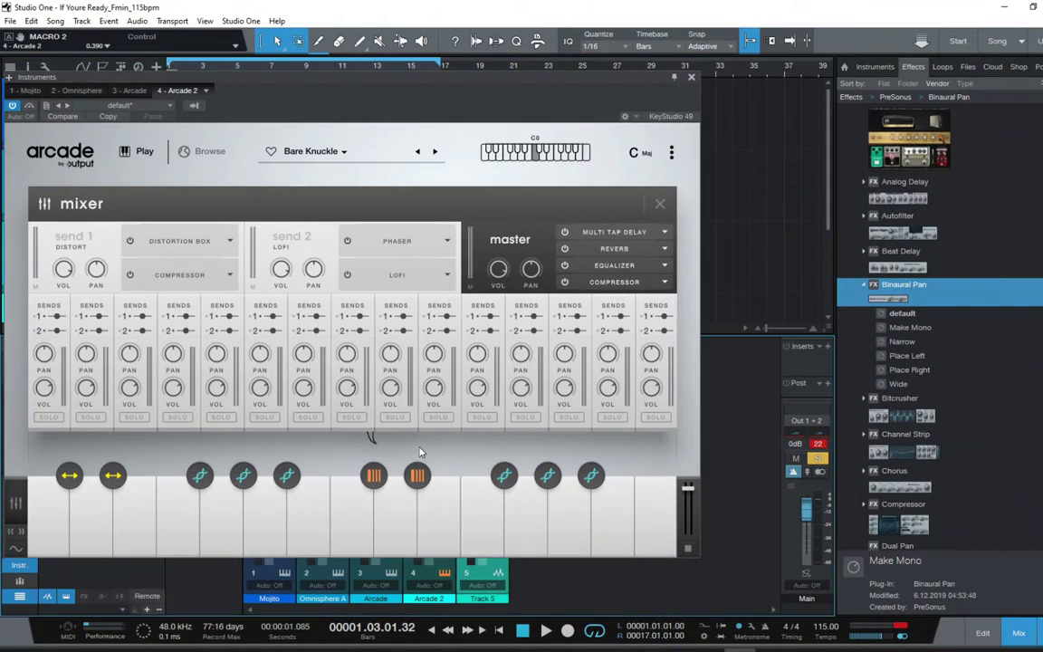
{"action": "left_click", "coordinate": [690, 78]}
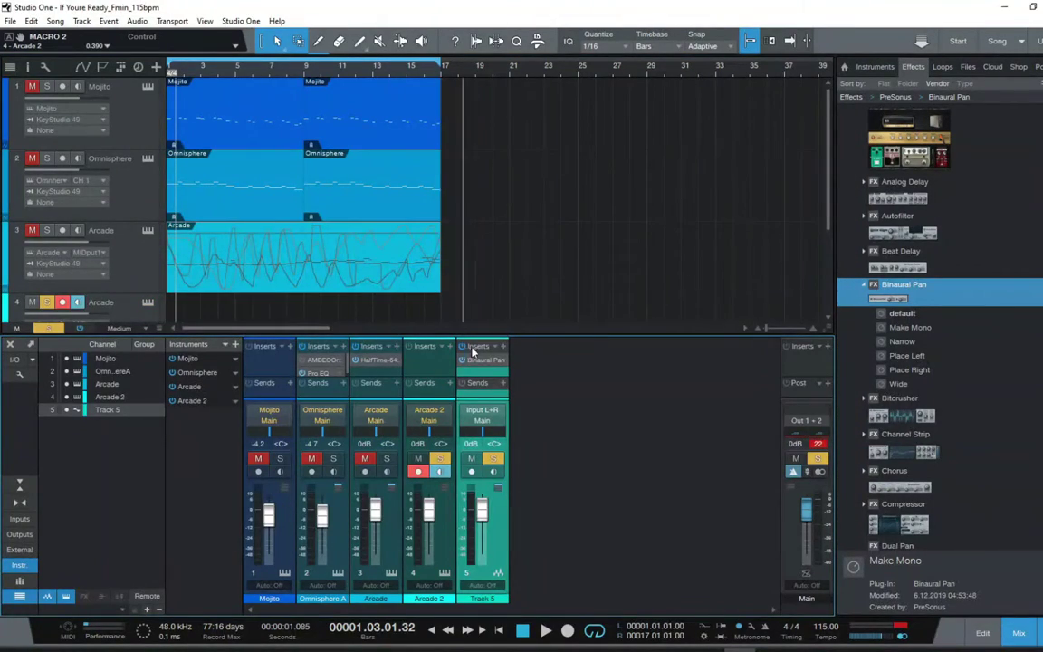
{"action": "right_click", "coordinate": [507, 366]}
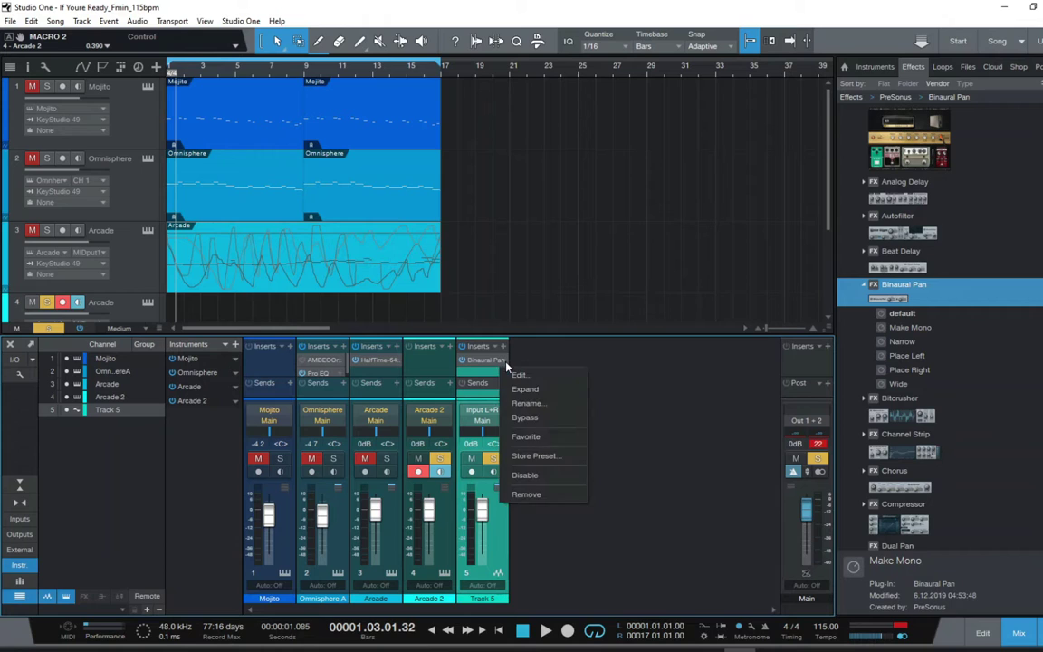
{"action": "left_click", "coordinate": [527, 494]}
{"action": "left_click", "coordinate": [864, 286]}
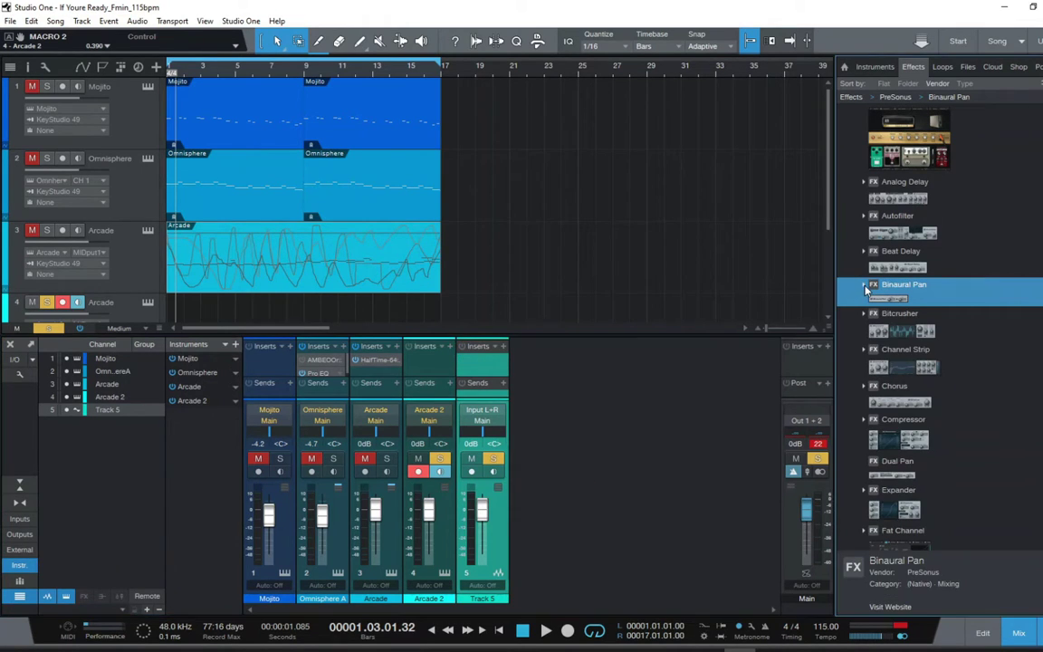
Step: Add Bitcrusher to Track 5's inserts and set its clip mode to Overflow
{"action": "left_click", "coordinate": [866, 314]}
{"action": "left_click_drag", "start_coordinate": [871, 317], "coordinate": [497, 361]}
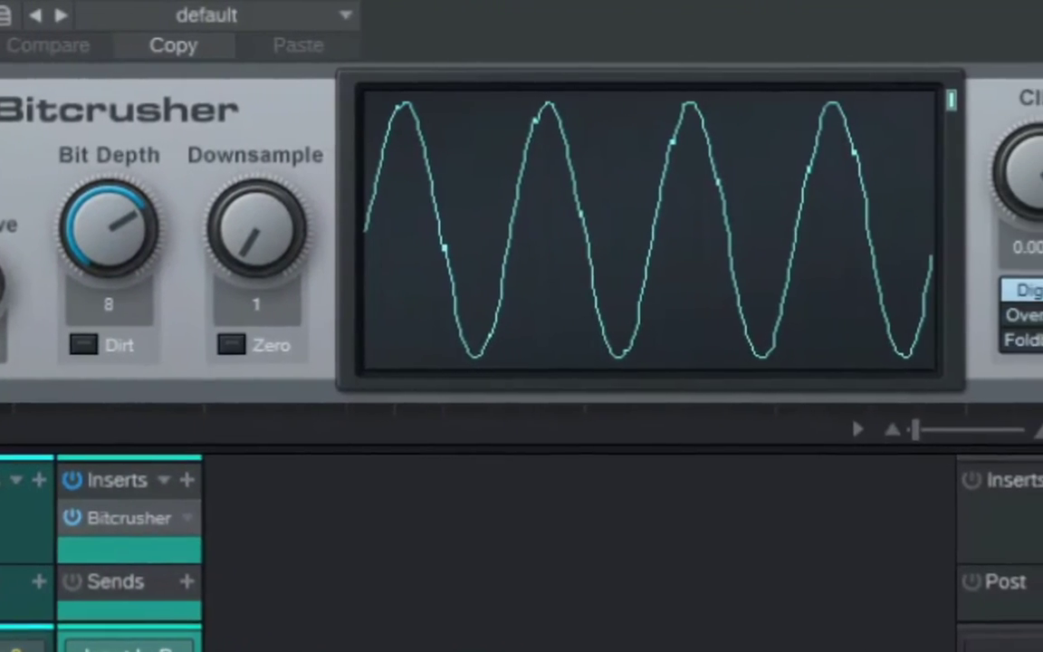
{"action": "left_click", "coordinate": [901, 309]}
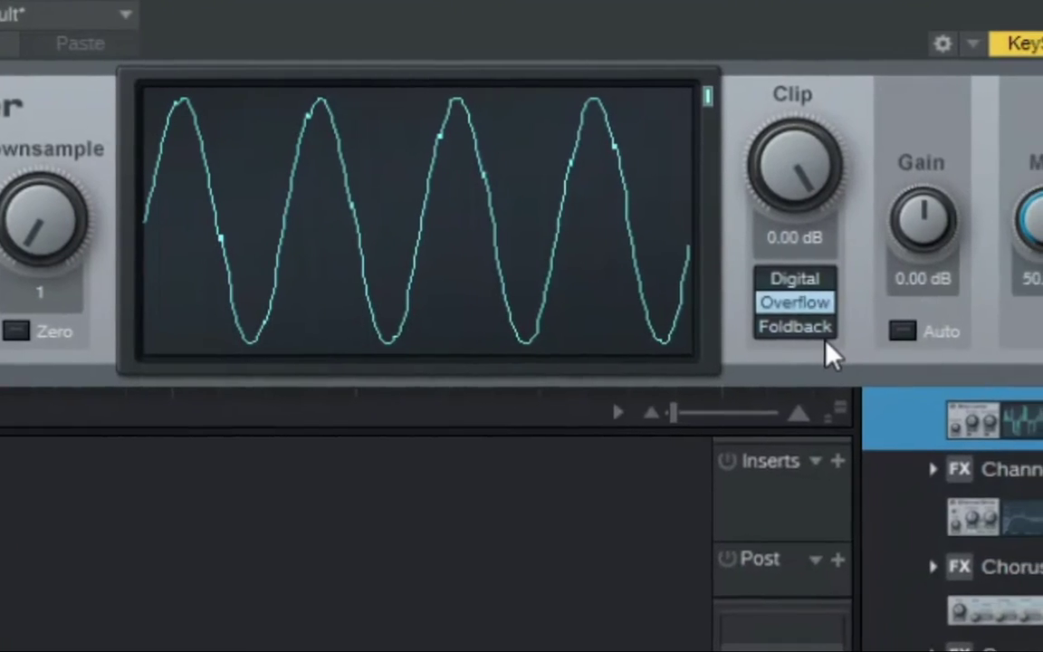
{"action": "left_click", "coordinate": [916, 333]}
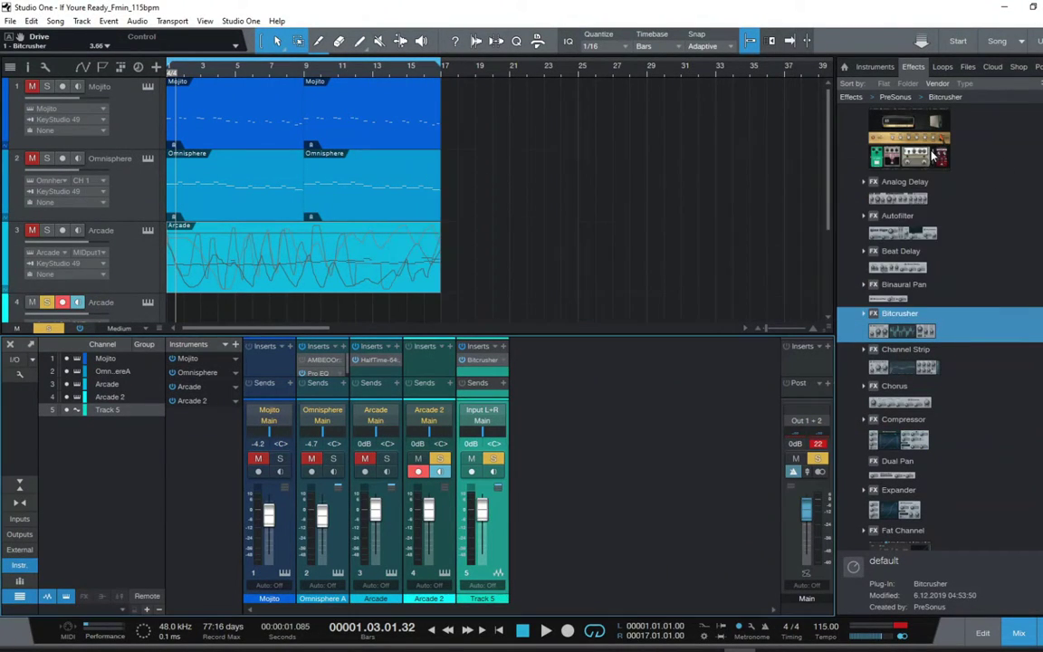
Step: Look through the PreSonus effects list and replace Bitcrusher with Fat Channel on Track 5
{"action": "left_click", "coordinate": [934, 150]}
{"action": "scroll", "coordinate": [933, 271], "scroll_direction": "up", "scroll_amount": 3}
{"action": "scroll", "coordinate": [920, 263], "scroll_direction": "down", "scroll_amount": 4}
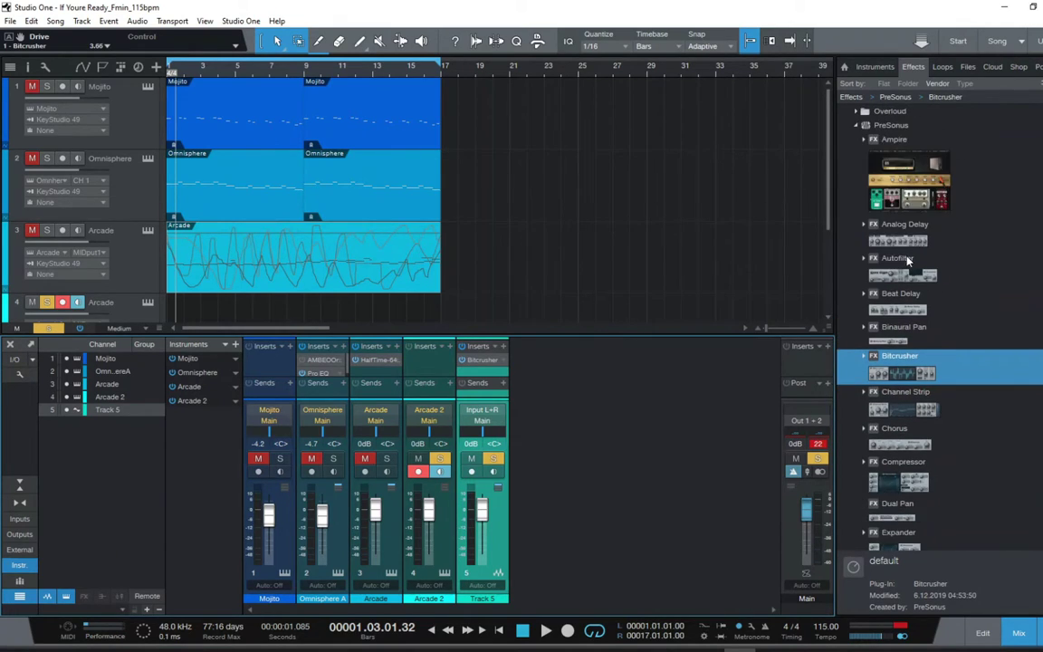
{"action": "scroll", "coordinate": [919, 260], "scroll_direction": "down", "scroll_amount": 8}
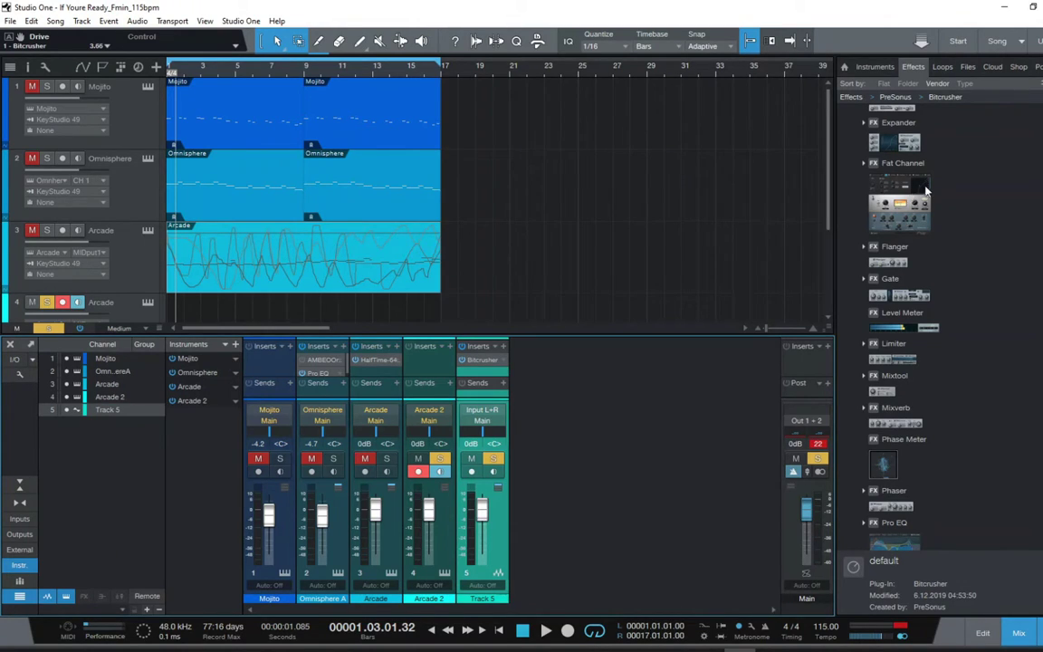
{"action": "left_click", "coordinate": [906, 198]}
{"action": "left_click", "coordinate": [504, 365]}
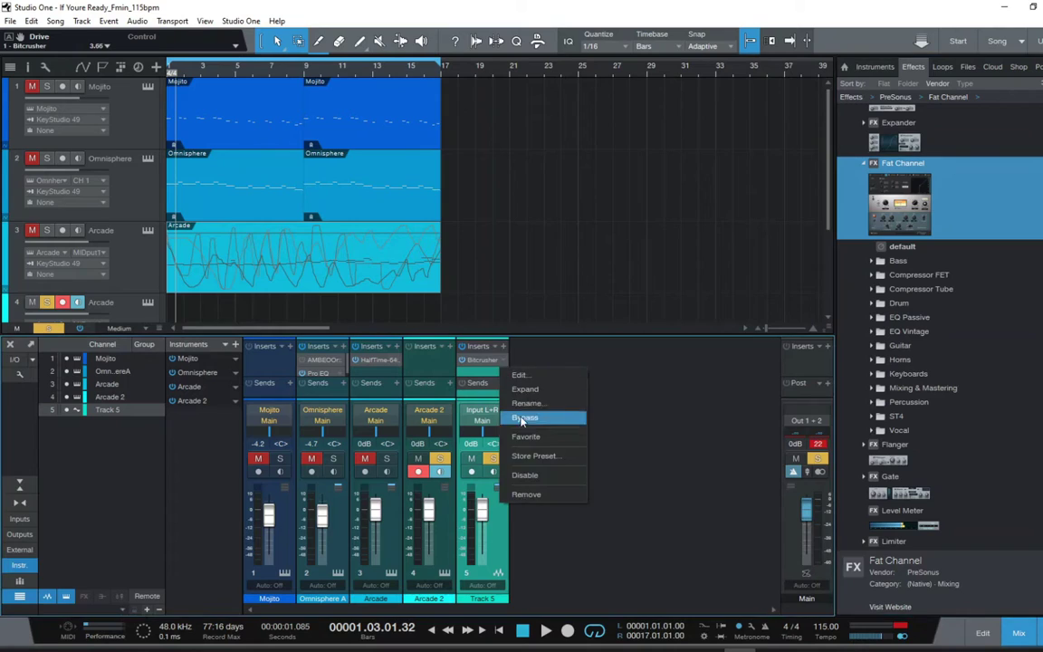
{"action": "left_click", "coordinate": [518, 558]}
{"action": "left_click_drag", "start_coordinate": [914, 198], "coordinate": [485, 365]}
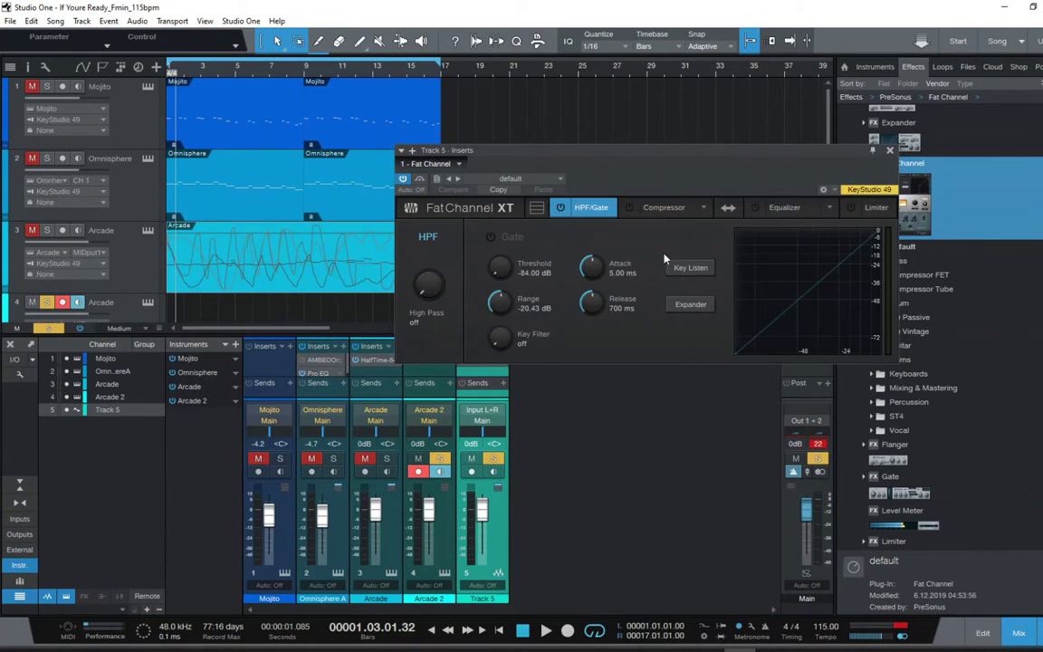
Step: Show all of Fat Channel's modules at once, then return to the HPF/Gate section alone
{"action": "left_click", "coordinate": [539, 210]}
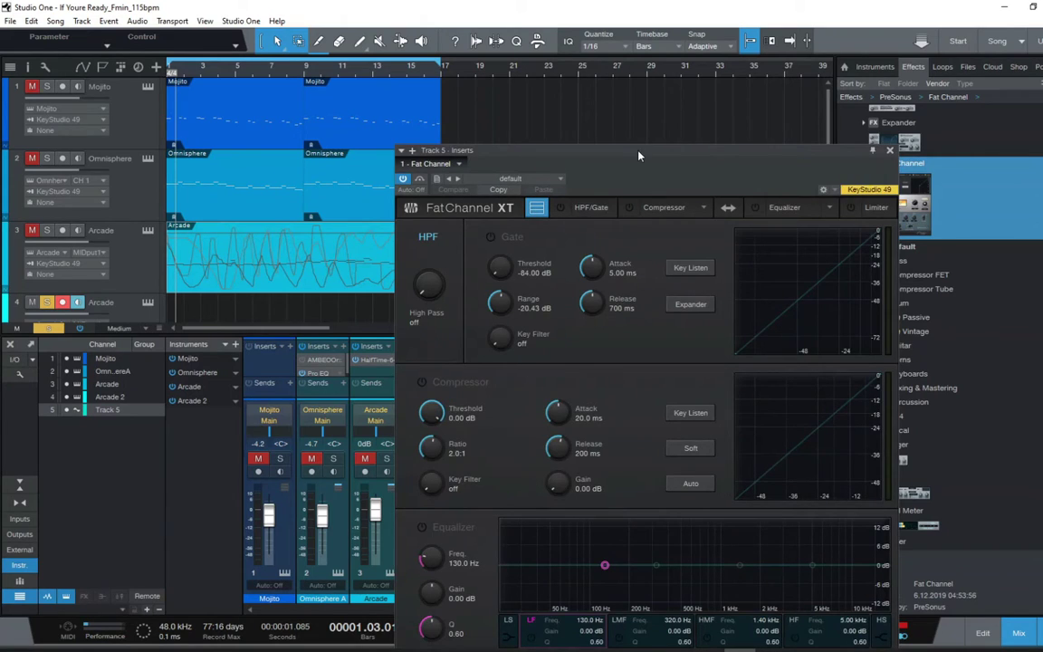
{"action": "left_click_drag", "start_coordinate": [637, 155], "coordinate": [538, 32]}
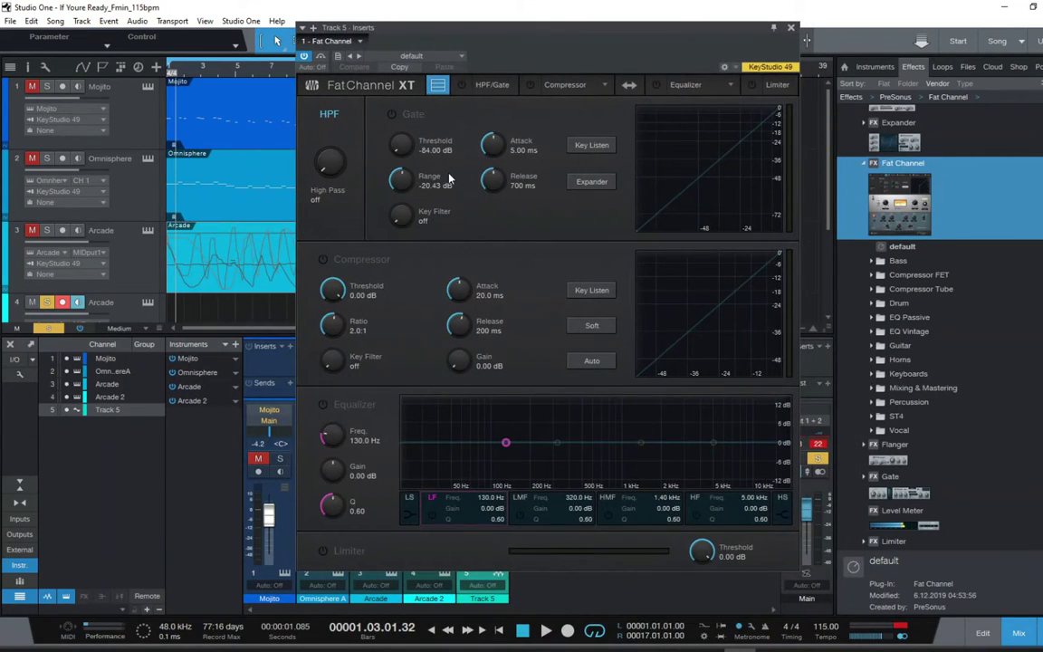
{"action": "left_click", "coordinate": [436, 90]}
{"action": "left_click_drag", "start_coordinate": [547, 37], "coordinate": [471, 230]}
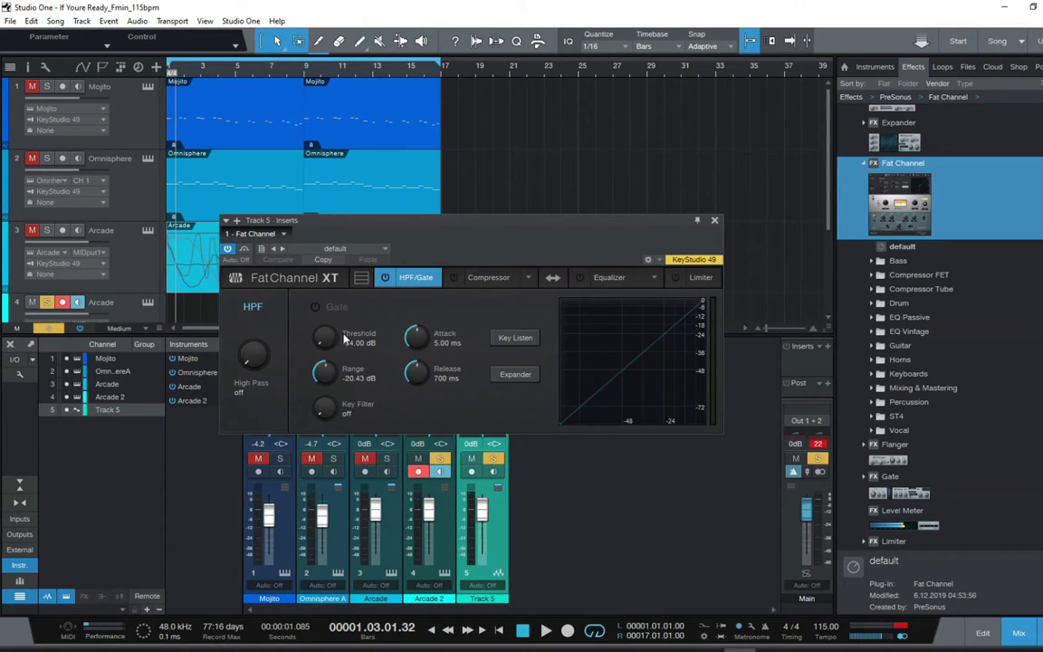
Step: View Fat Channel's Compressor and Equalizer sections and list the available compressor models
{"action": "left_click", "coordinate": [489, 277]}
{"action": "left_click", "coordinate": [608, 277]}
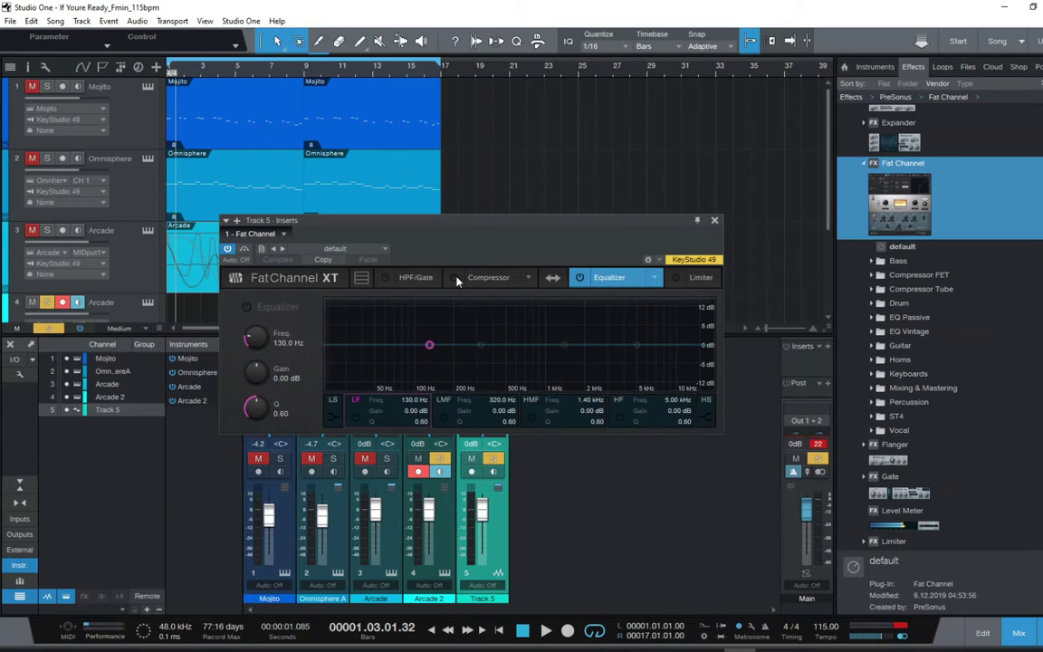
{"action": "left_click", "coordinate": [489, 279]}
{"action": "left_click", "coordinate": [532, 278]}
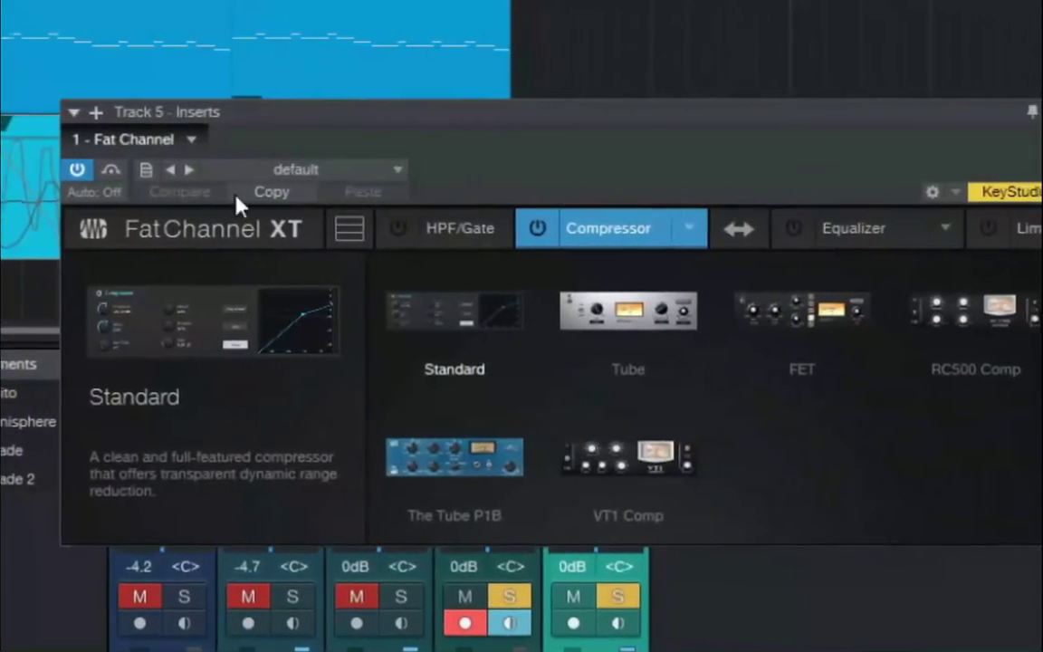
Step: Look through the Tube, FET, RC500 Comp, The Tube P1B and VT1 Comp compressor models
{"action": "left_click", "coordinate": [638, 308]}
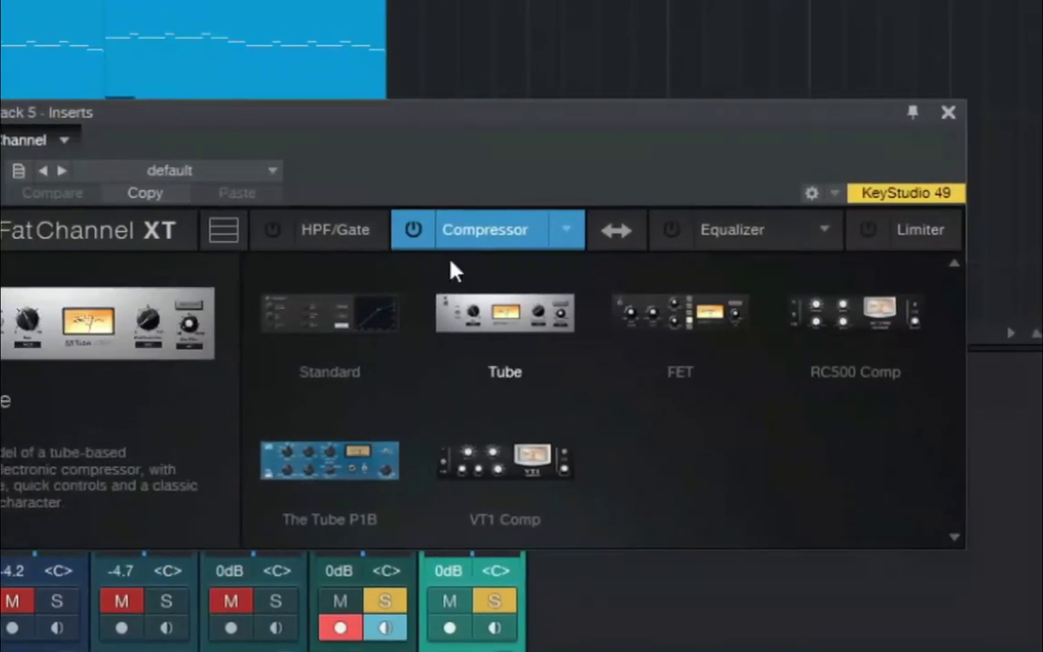
{"action": "left_click", "coordinate": [856, 313]}
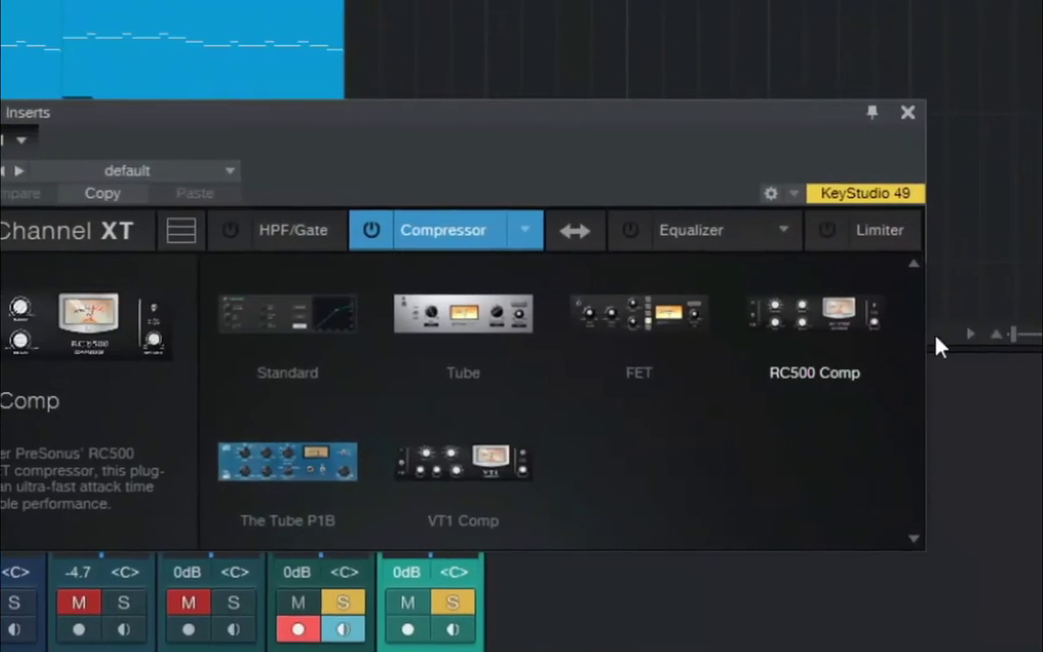
{"action": "left_click", "coordinate": [333, 453]}
{"action": "left_click", "coordinate": [548, 458]}
{"action": "left_click", "coordinate": [380, 313]}
{"action": "left_click", "coordinate": [521, 307]}
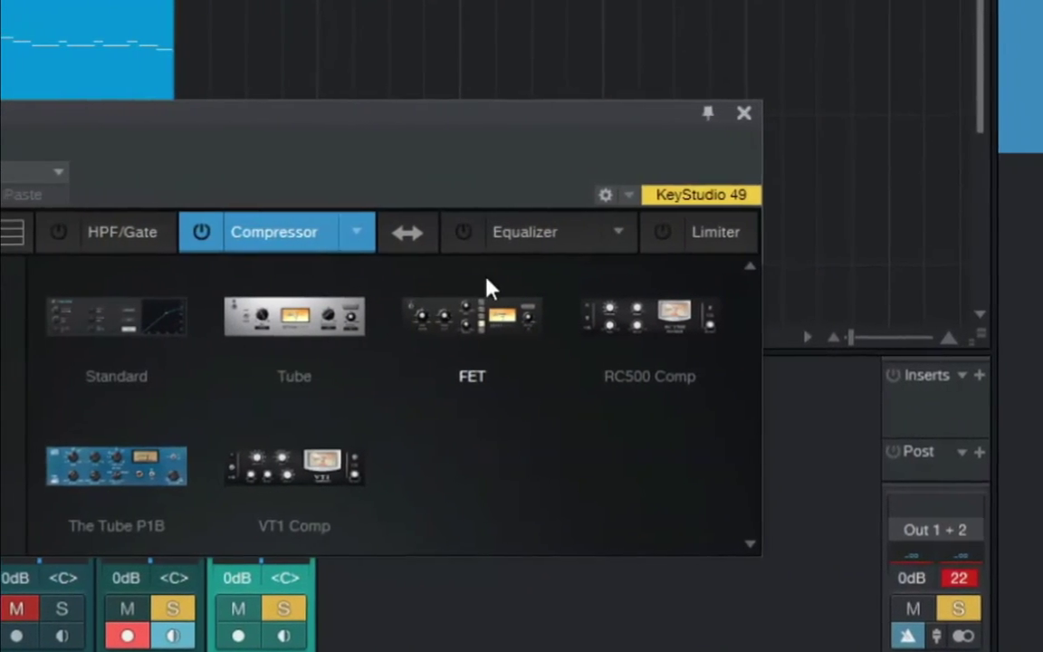
{"action": "left_click", "coordinate": [193, 310]}
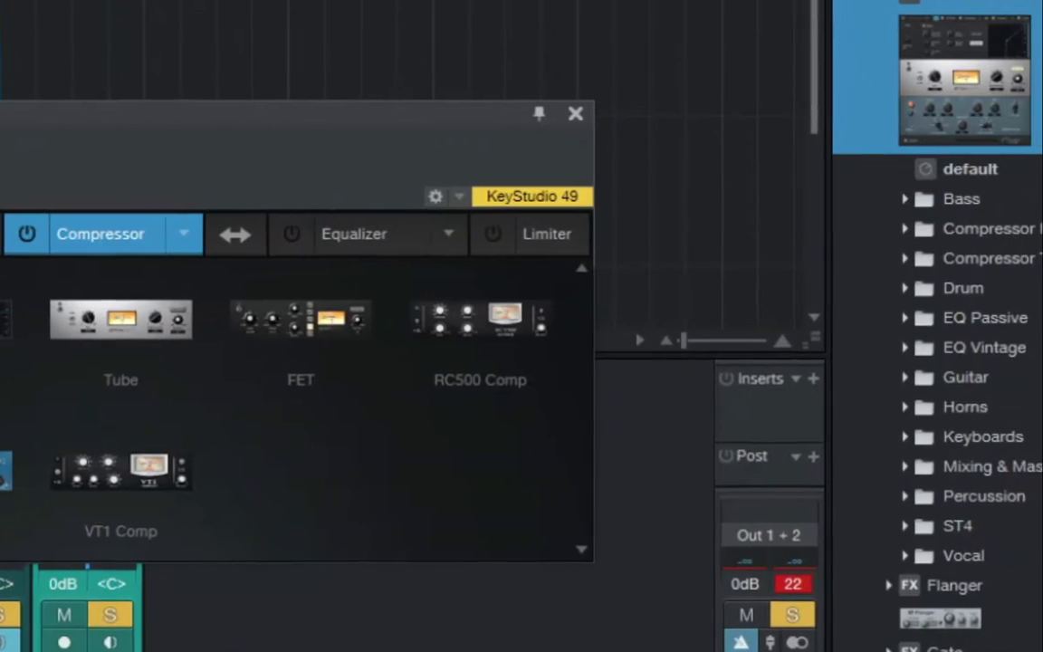
{"action": "left_click", "coordinate": [522, 317]}
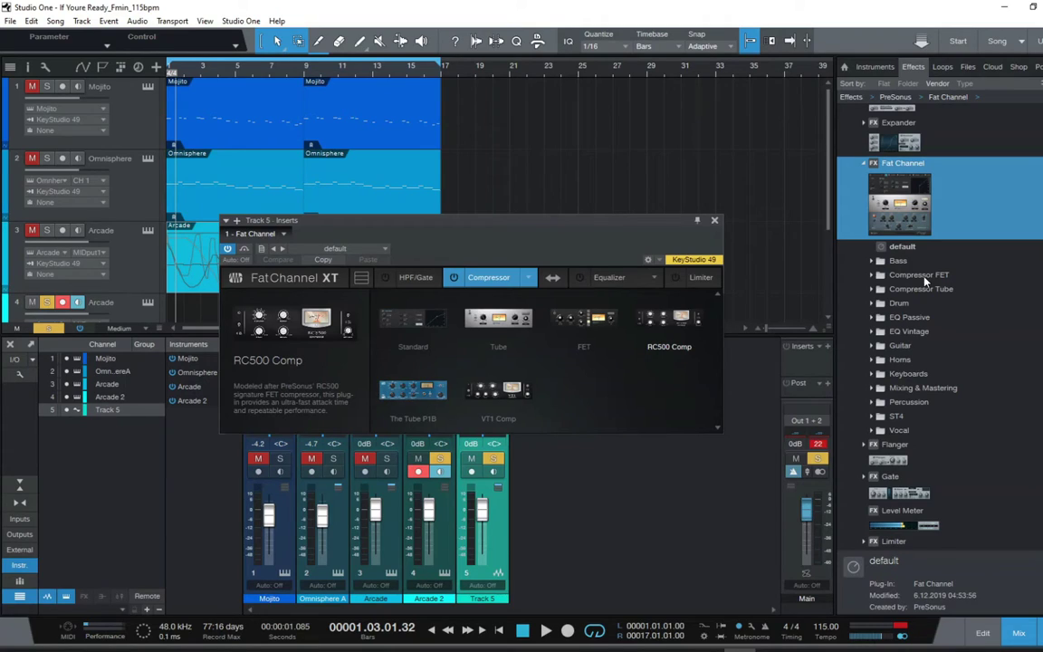
Step: Compare the FET, Tube and VT1 Comp descriptions again and choose the Standard compressor
{"action": "left_click", "coordinate": [584, 324]}
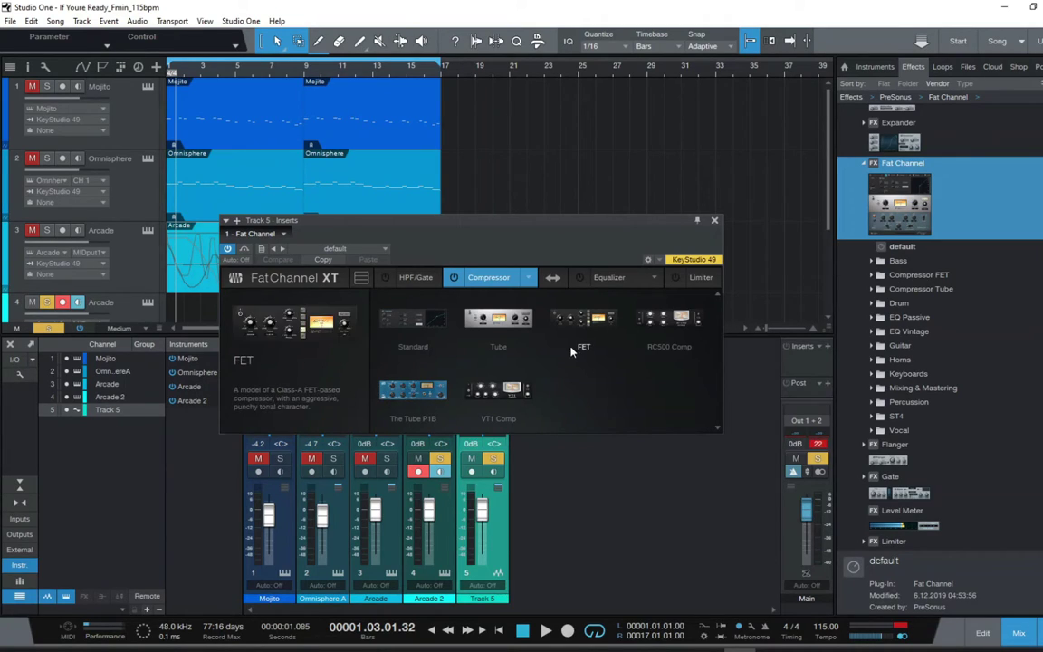
{"action": "left_click", "coordinate": [507, 346]}
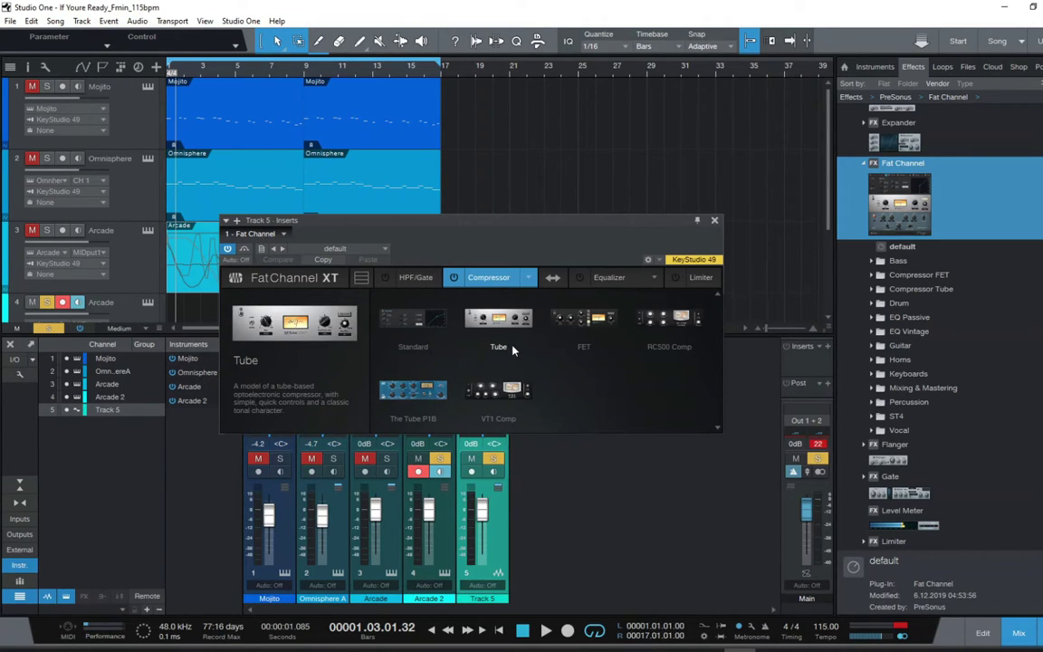
{"action": "left_click", "coordinate": [585, 321]}
{"action": "left_click", "coordinate": [508, 390]}
{"action": "left_click", "coordinate": [498, 321]}
{"action": "left_click", "coordinate": [498, 390]}
{"action": "left_click", "coordinate": [413, 319]}
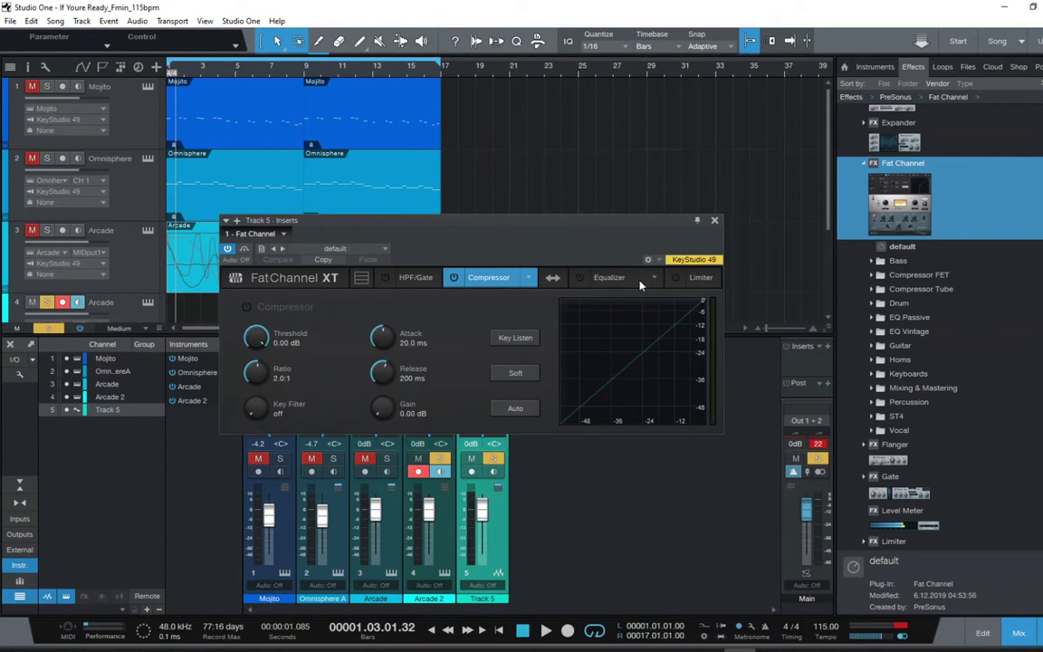
Step: List Fat Channel's equalizer models, view the Vintage one and close the Fat Channel window
{"action": "left_click", "coordinate": [647, 280]}
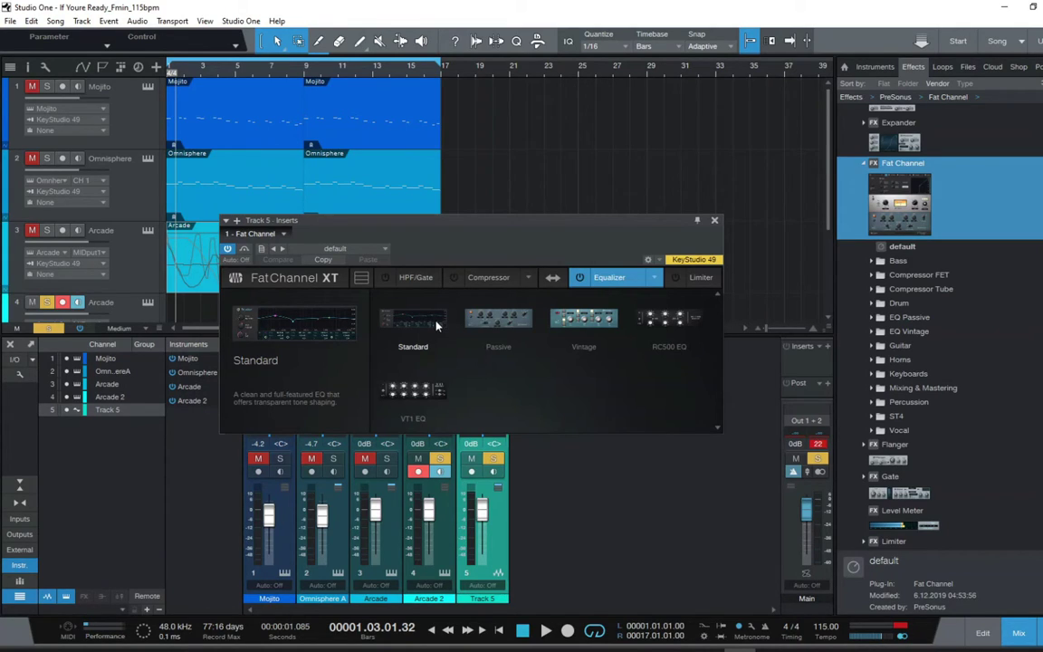
{"action": "left_click", "coordinate": [583, 318]}
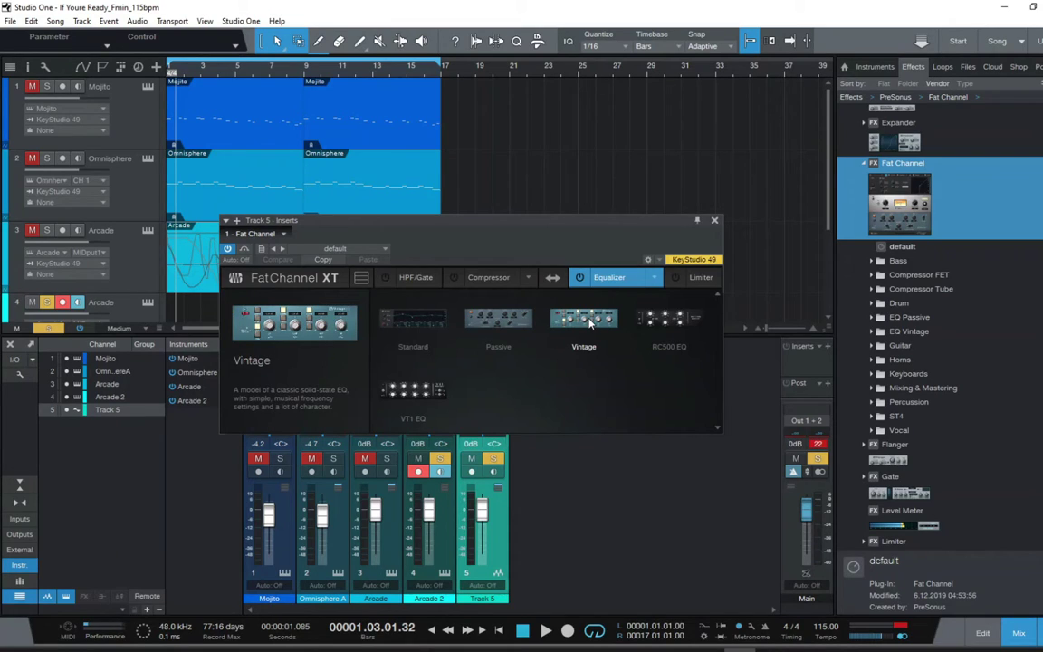
{"action": "left_click", "coordinate": [716, 221]}
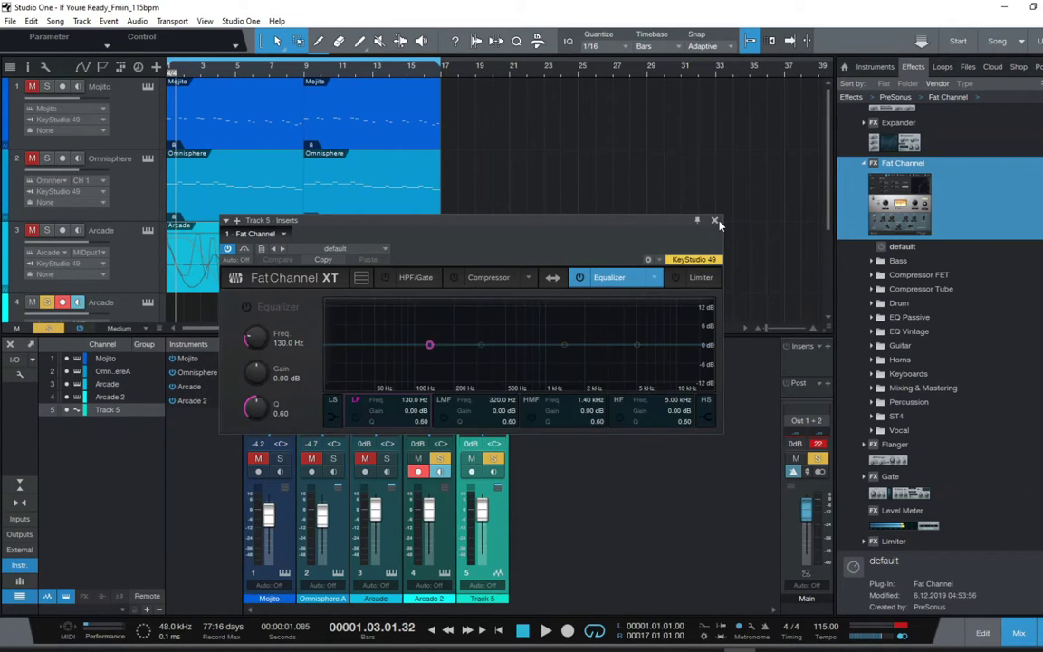
{"action": "left_click", "coordinate": [716, 221]}
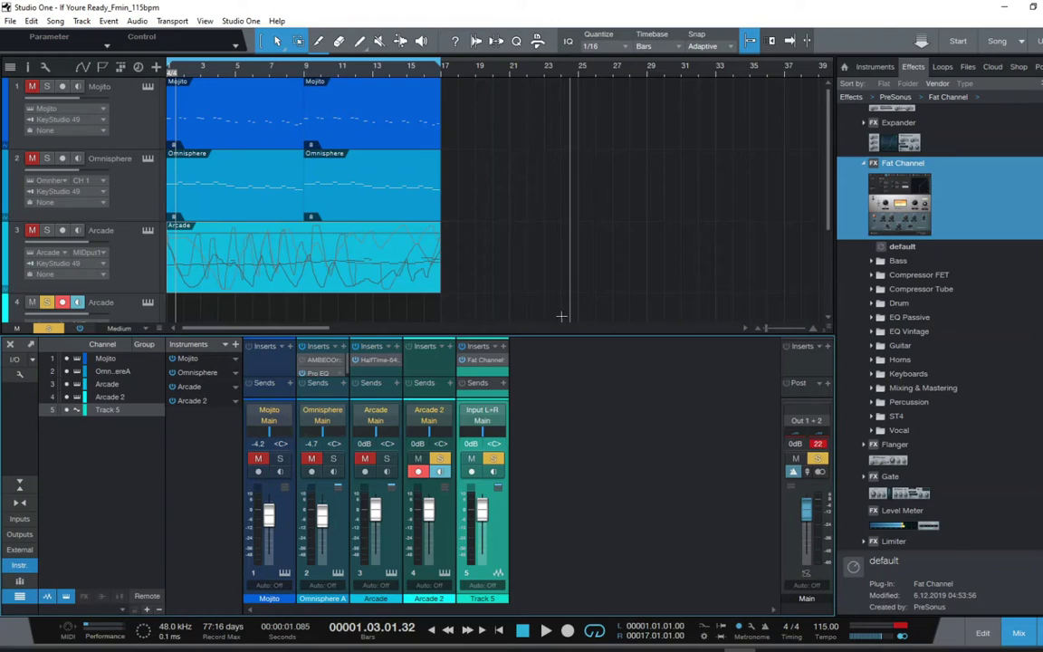
Step: Hide the mixing console and remove Track 5 from the arrangement
{"action": "key", "text": "F3"}
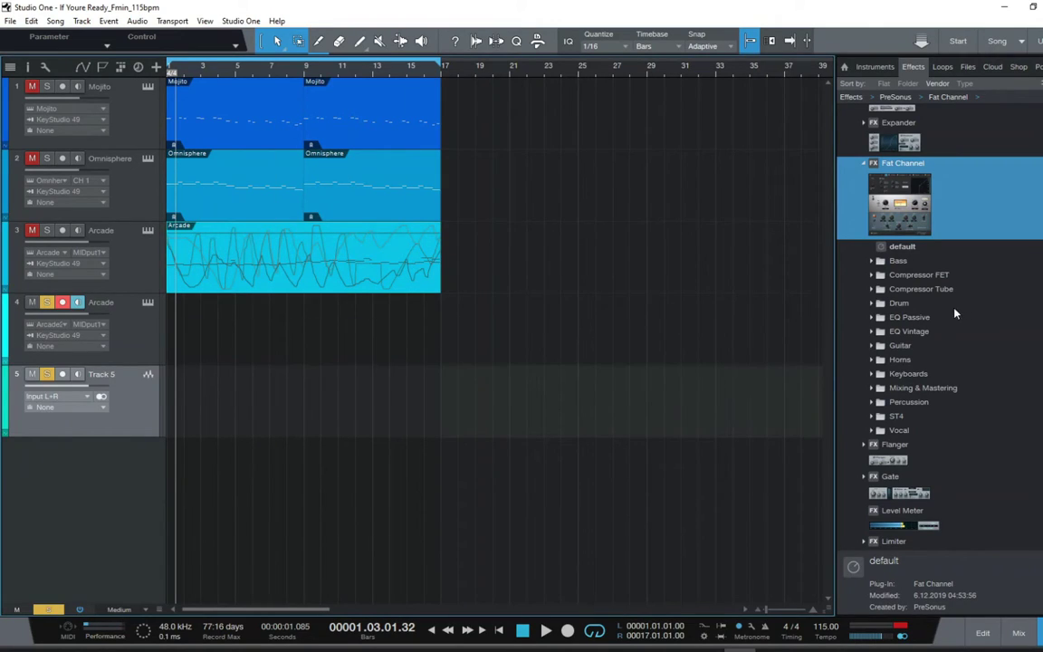
{"action": "left_click", "coordinate": [141, 426]}
{"action": "right_click", "coordinate": [131, 404]}
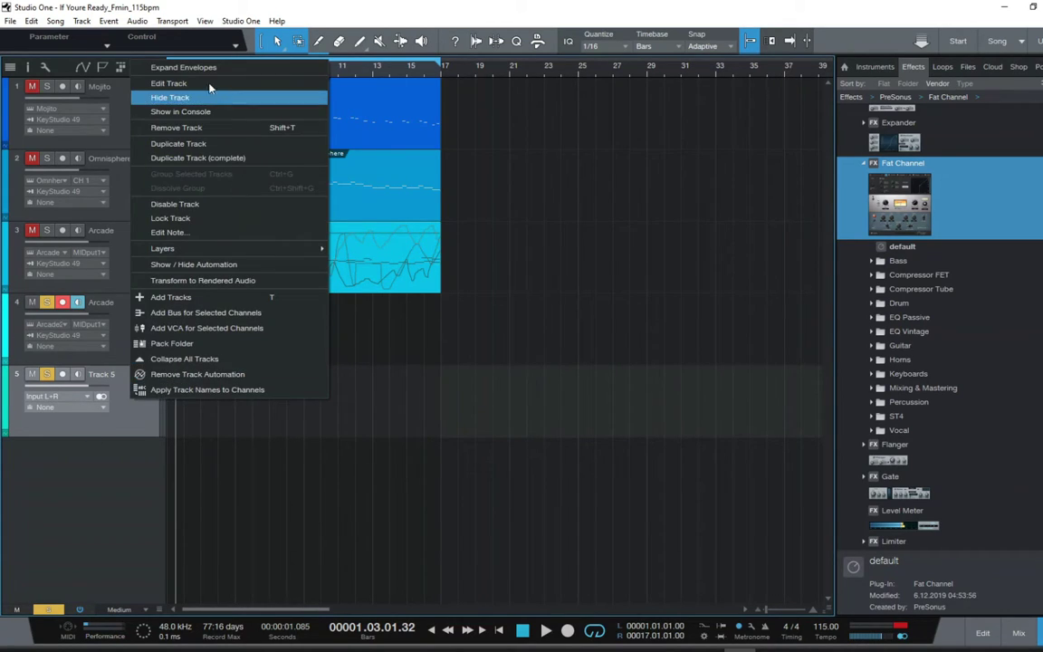
{"action": "left_click", "coordinate": [204, 133]}
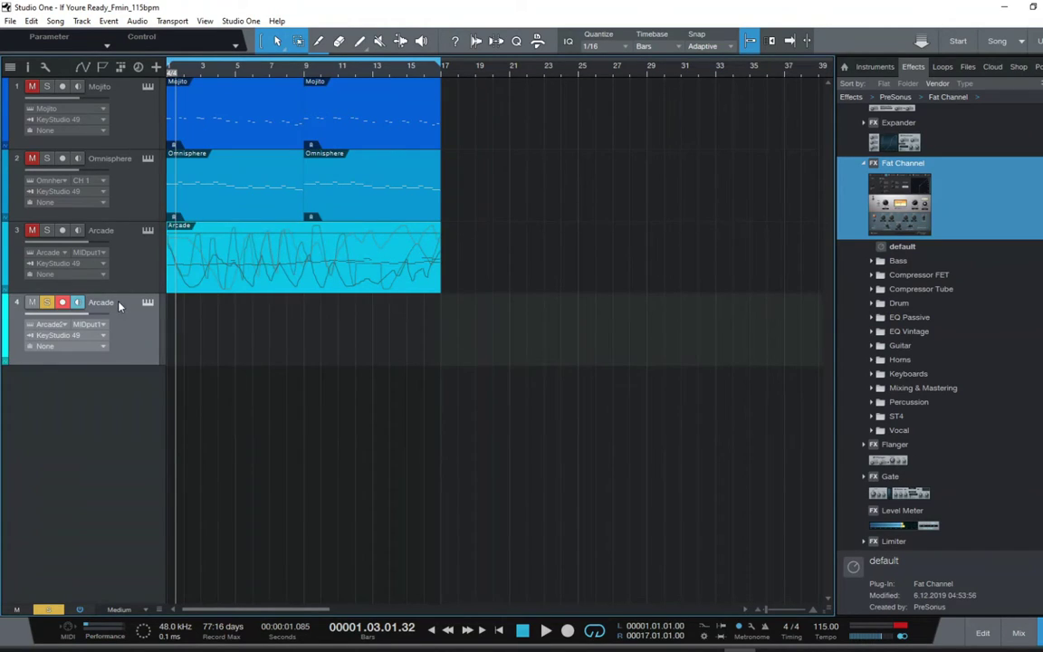
Step: Open the Arcade window for track 4, move it clear of the track headers and inspect send 1's Distortion Box
{"action": "left_click", "coordinate": [149, 304]}
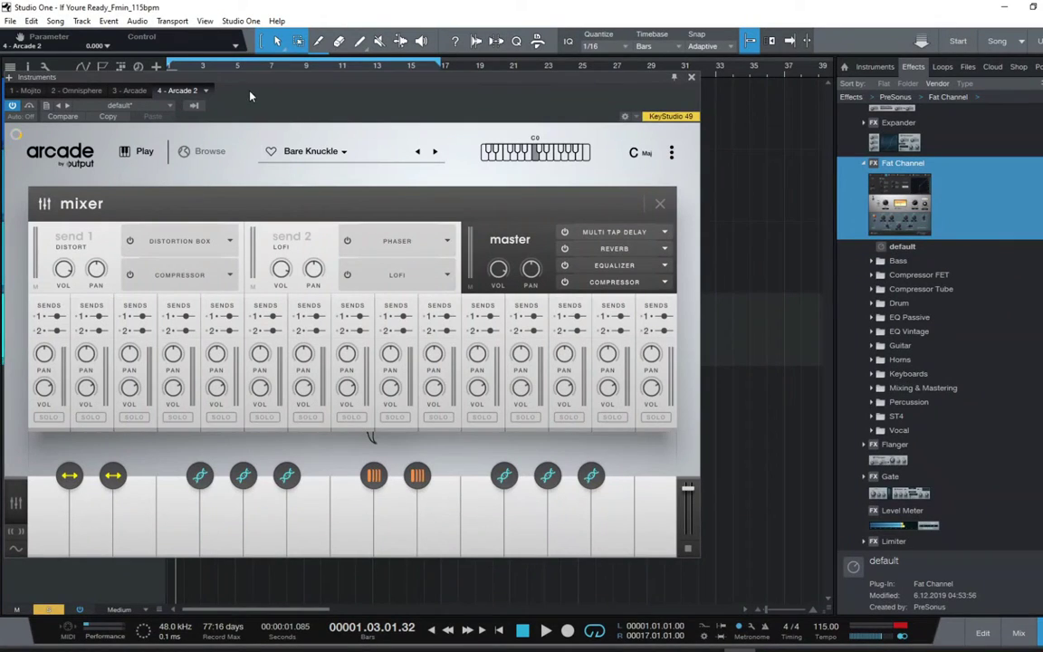
{"action": "left_click_drag", "start_coordinate": [251, 96], "coordinate": [417, 87]}
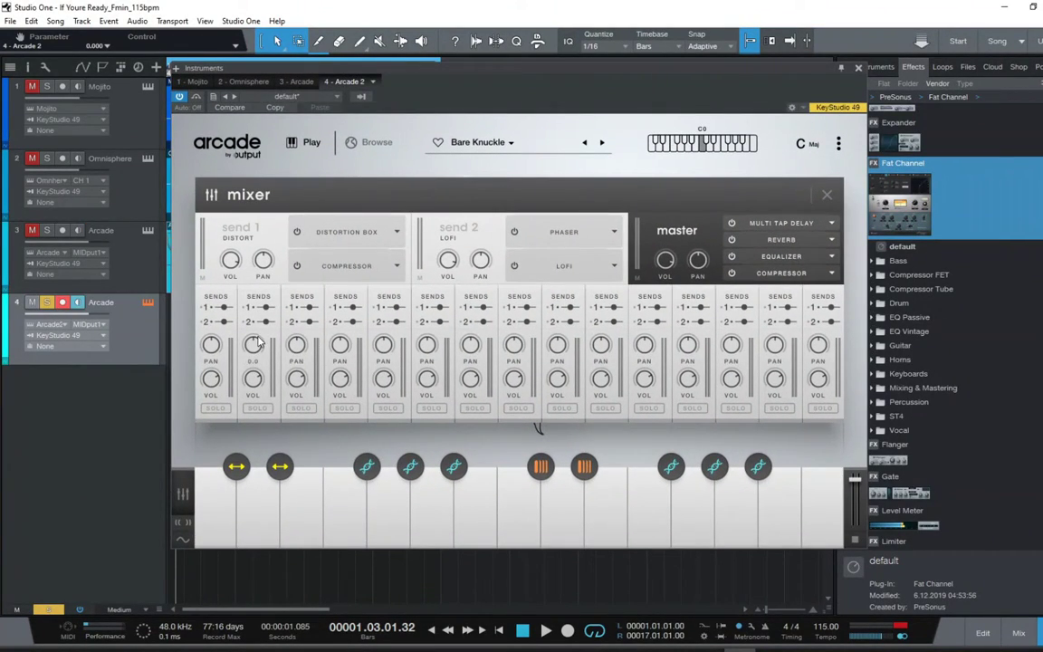
{"action": "mouse_move", "coordinate": [257, 344]}
{"action": "mouse_move", "coordinate": [831, 369]}
{"action": "mouse_move", "coordinate": [576, 342]}
{"action": "left_click", "coordinate": [362, 232]}
{"action": "mouse_move", "coordinate": [570, 410]}
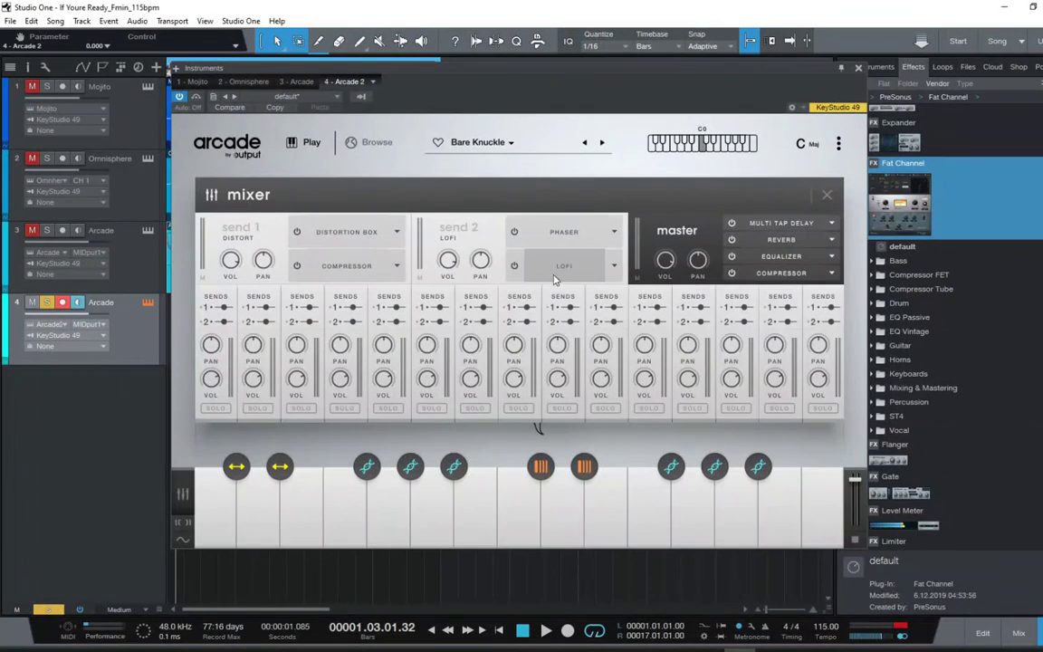
Step: Inspect the settings of the LoFi and Phaser effects on send 2 of Arcade's mixer
{"action": "left_click", "coordinate": [552, 267]}
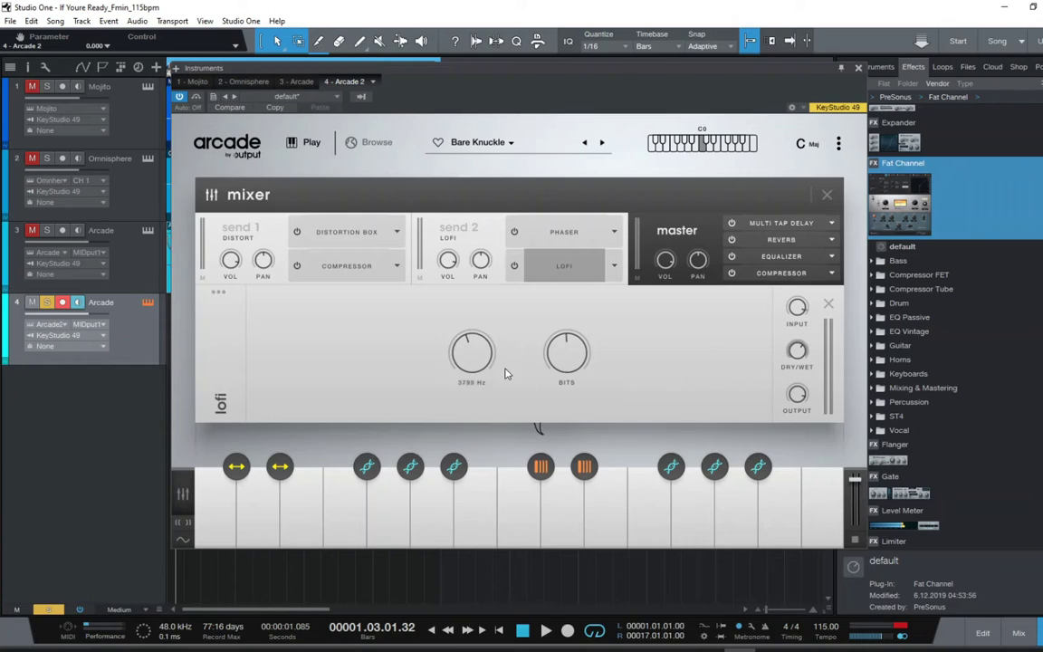
{"action": "mouse_move", "coordinate": [566, 355]}
{"action": "mouse_move", "coordinate": [788, 364]}
{"action": "left_click", "coordinate": [584, 270]}
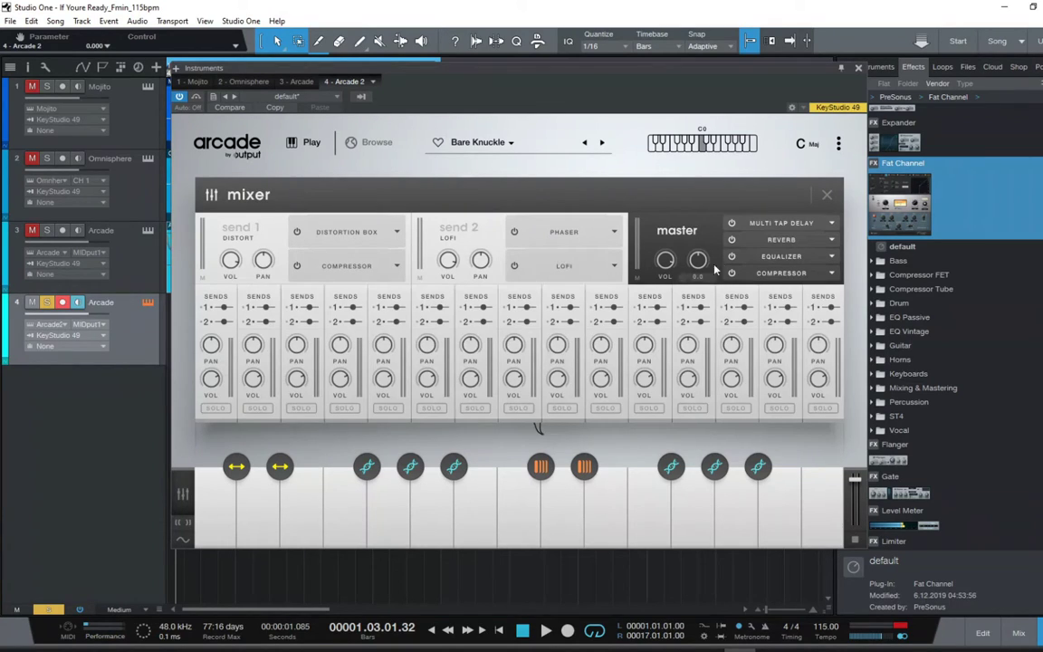
{"action": "left_click", "coordinate": [559, 234]}
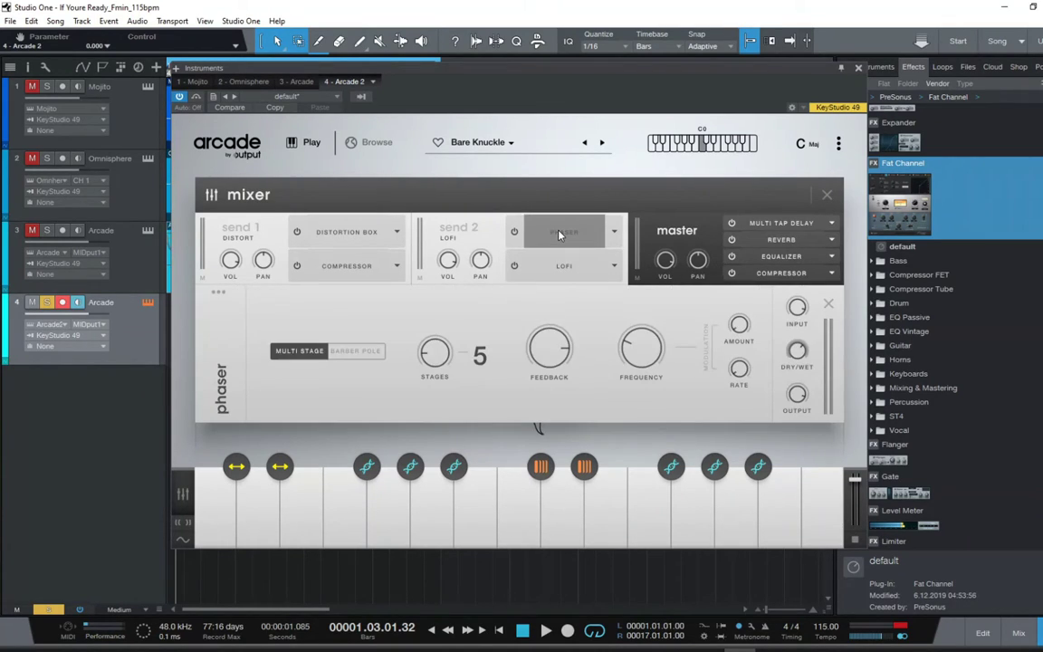
{"action": "left_click", "coordinate": [560, 235]}
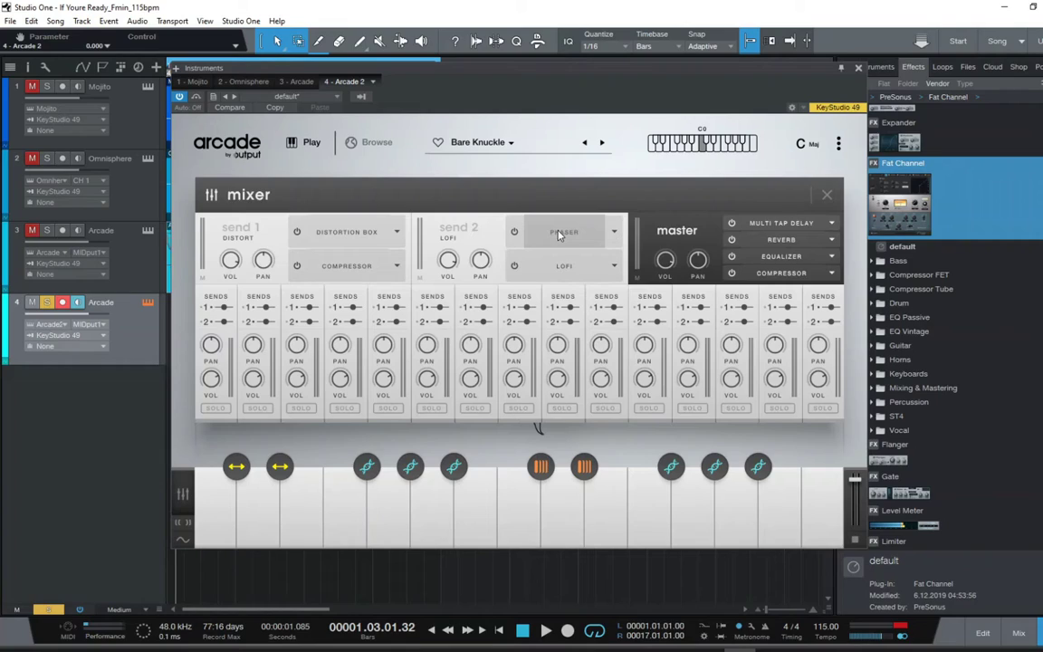
{"action": "left_click", "coordinate": [182, 523]}
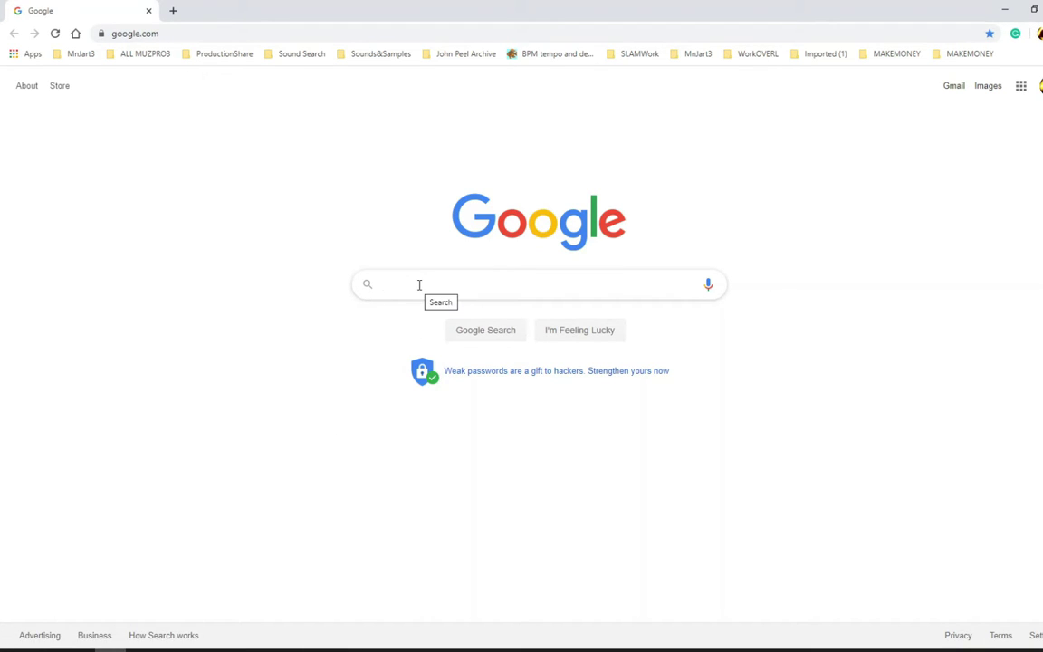
Step: Switch to Chrome and enter the search term busyworks on Google
{"action": "type", "text": "busdy"}
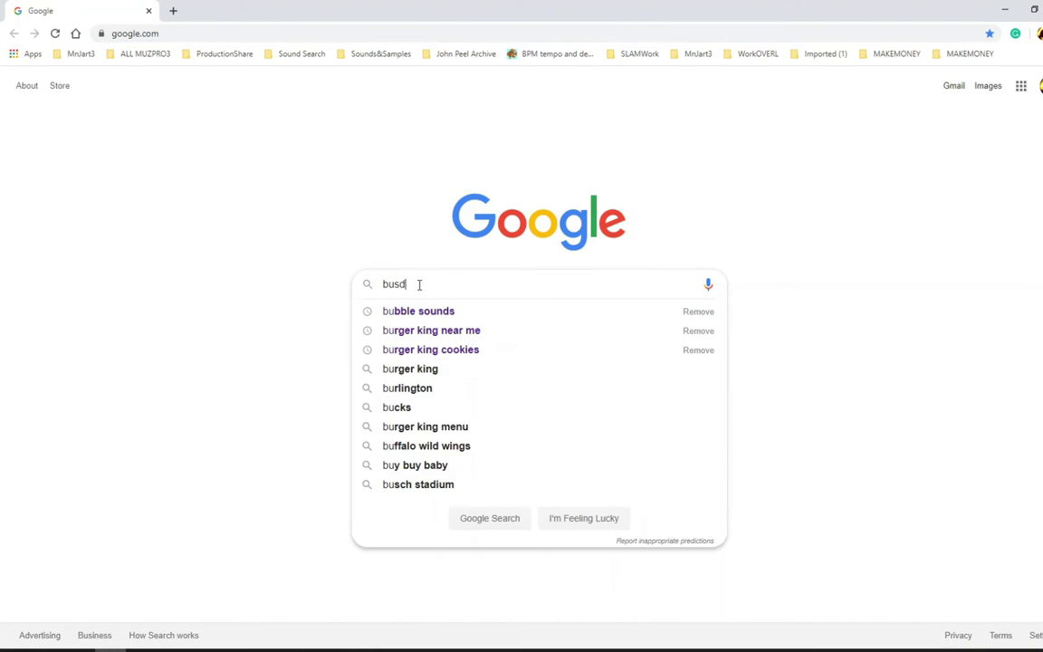
{"action": "key", "text": "BackSpace"}
{"action": "key", "text": "BackSpace"}
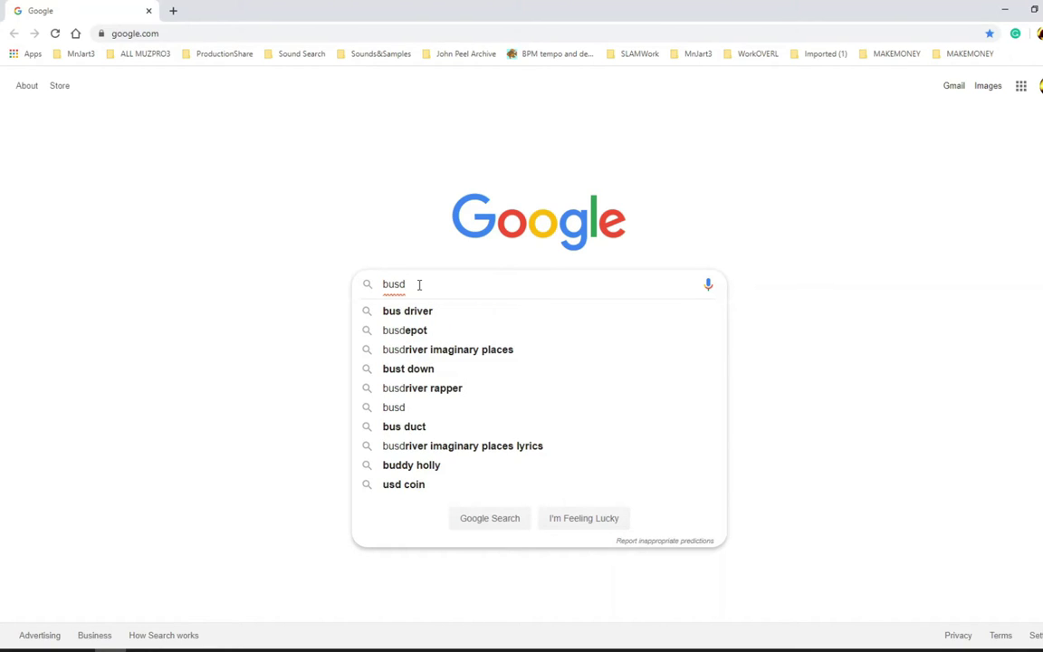
{"action": "type", "text": "y"}
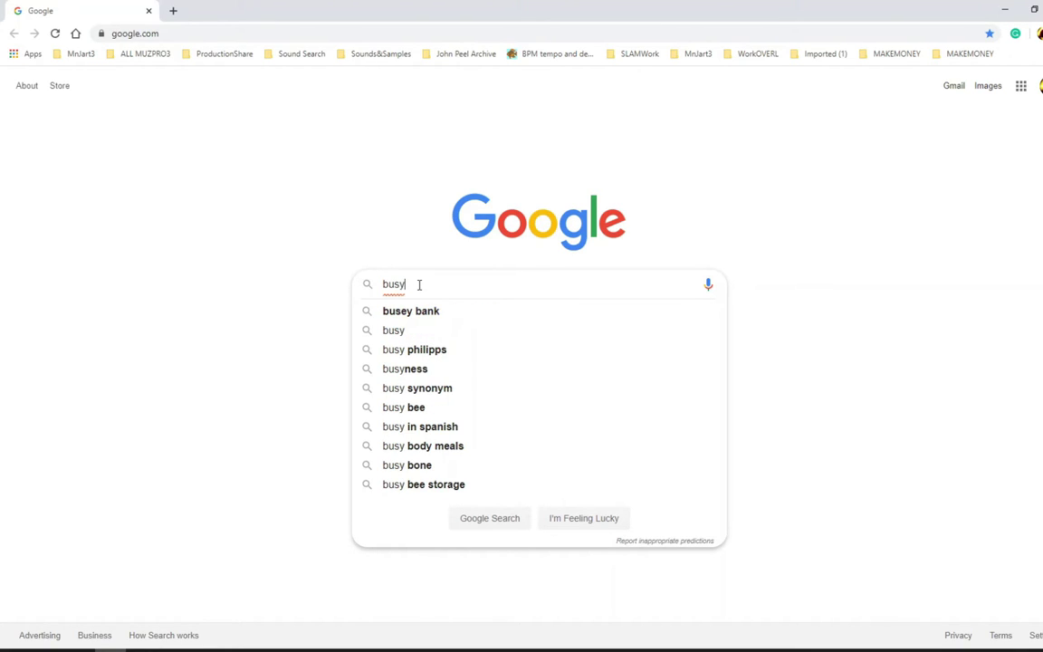
{"action": "type", "text": "works"}
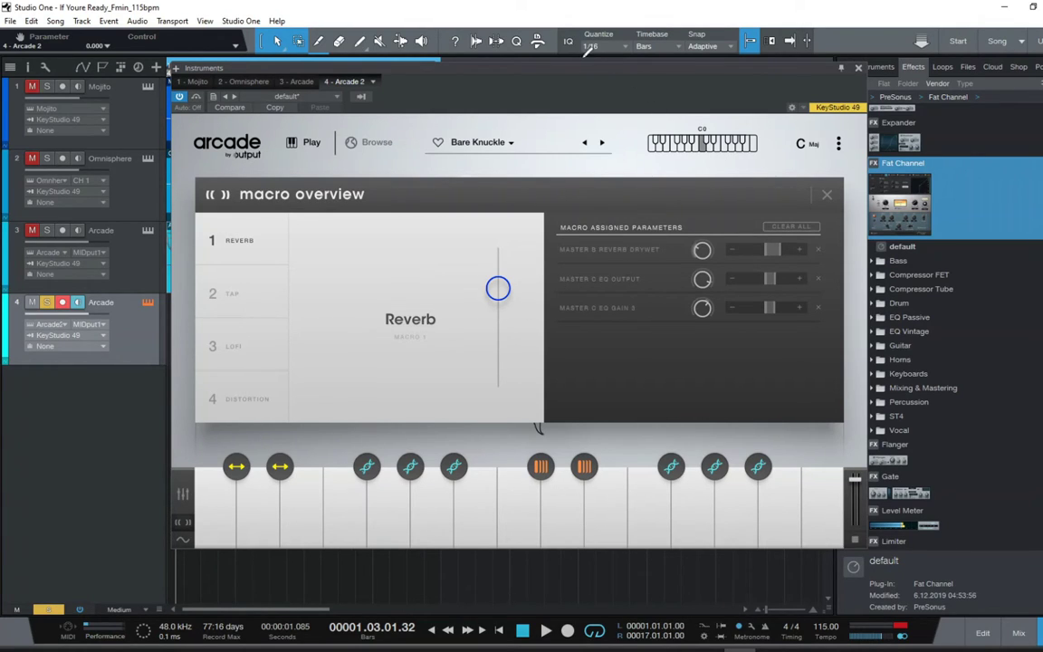
{"action": "left_click_drag", "start_coordinate": [599, 78], "coordinate": [559, 163]}
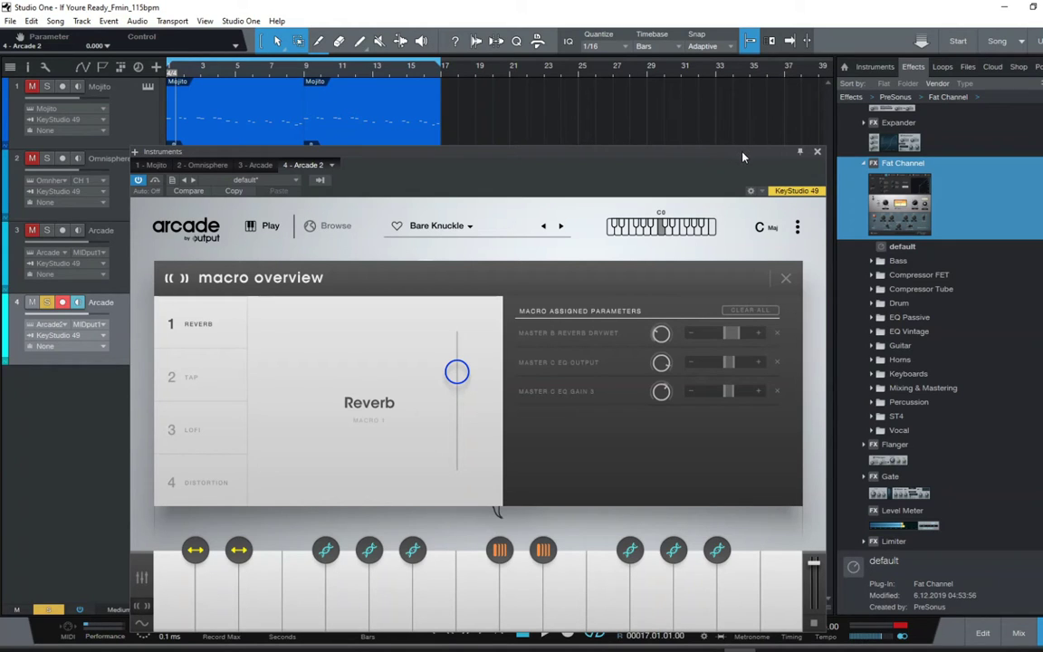
{"action": "left_click_drag", "start_coordinate": [701, 148], "coordinate": [736, 77]}
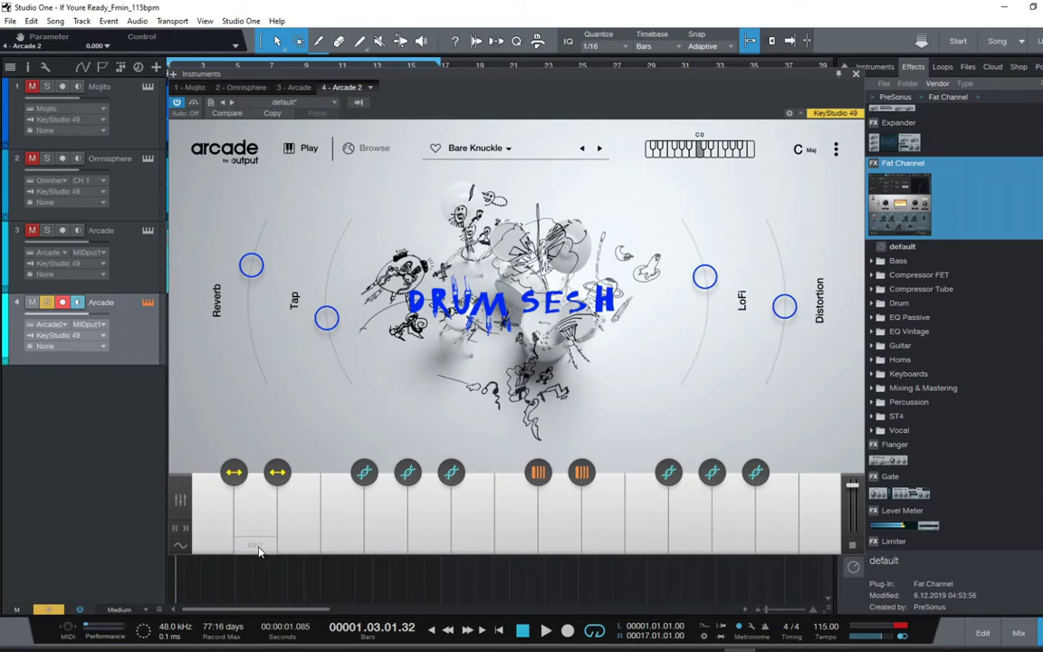
Step: View the LFO and step modulators in Arcade's modulation overview and close the overview
{"action": "left_click", "coordinate": [183, 549]}
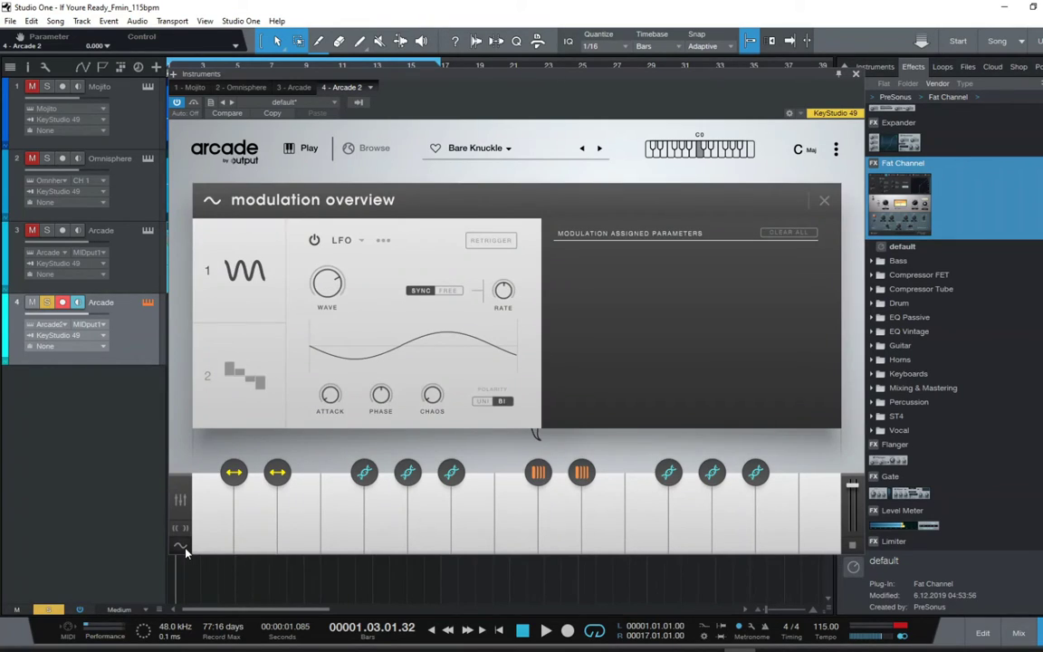
{"action": "left_click", "coordinate": [244, 365]}
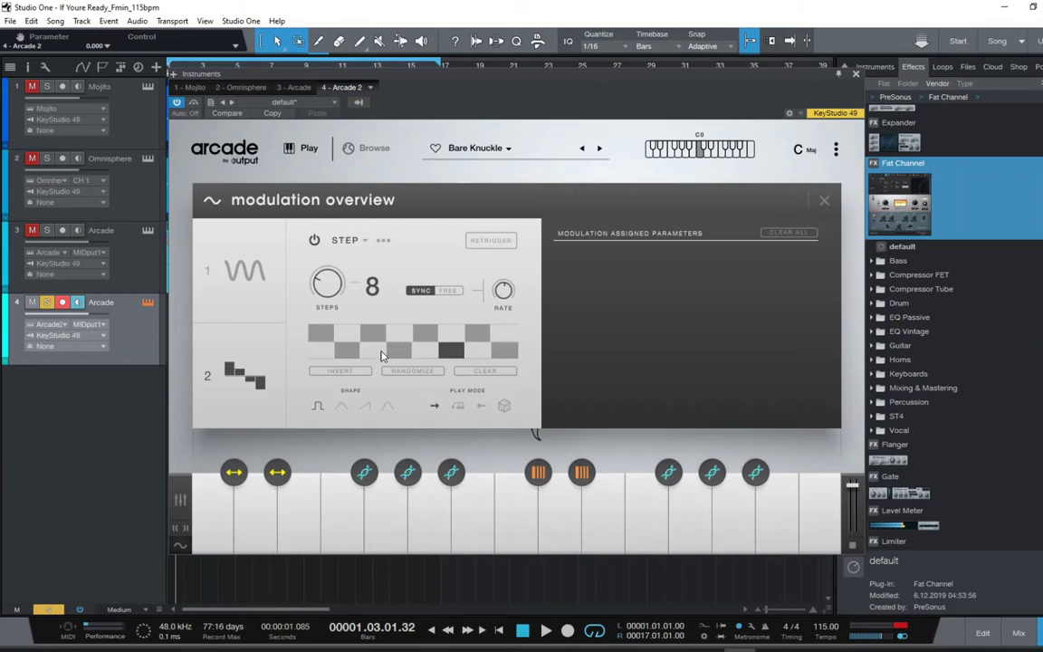
{"action": "left_click", "coordinate": [271, 294]}
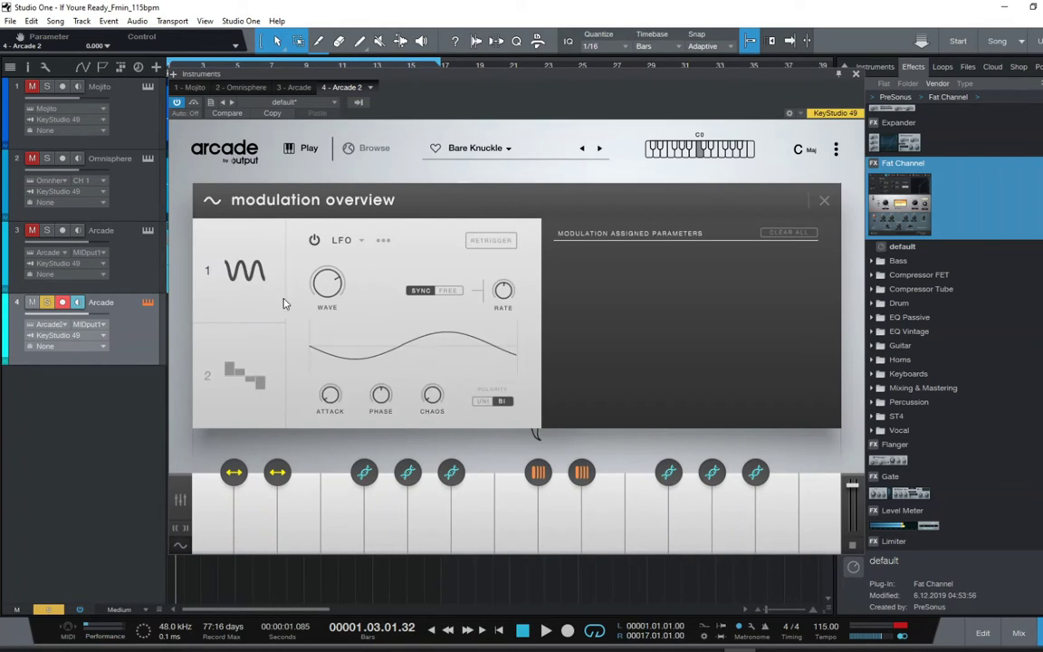
{"action": "left_click", "coordinate": [823, 199]}
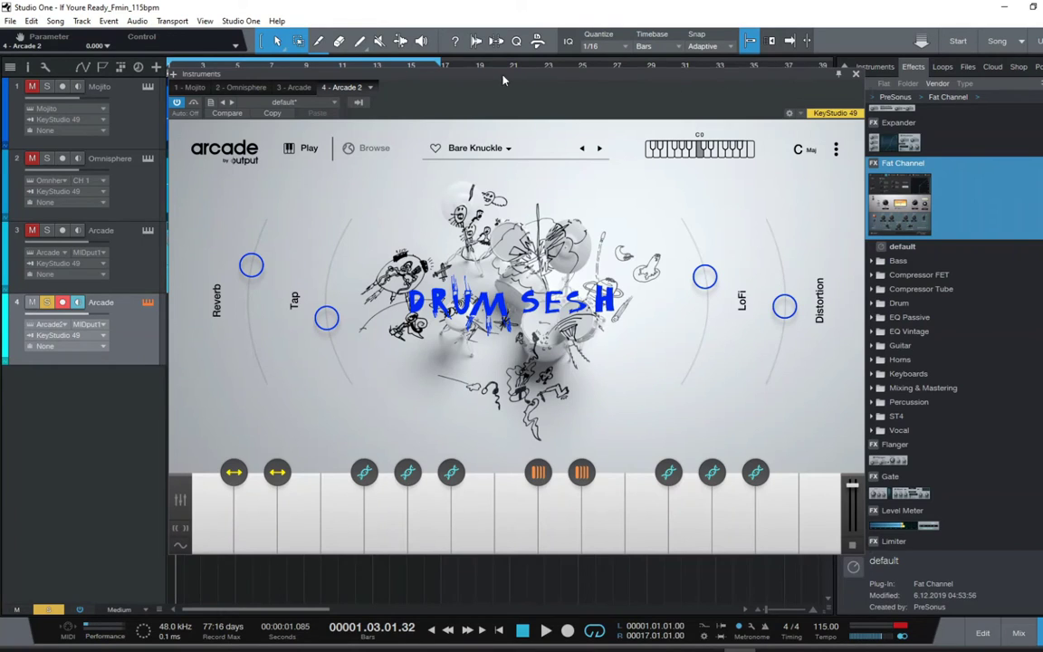
{"action": "left_click_drag", "start_coordinate": [504, 80], "coordinate": [542, 104]}
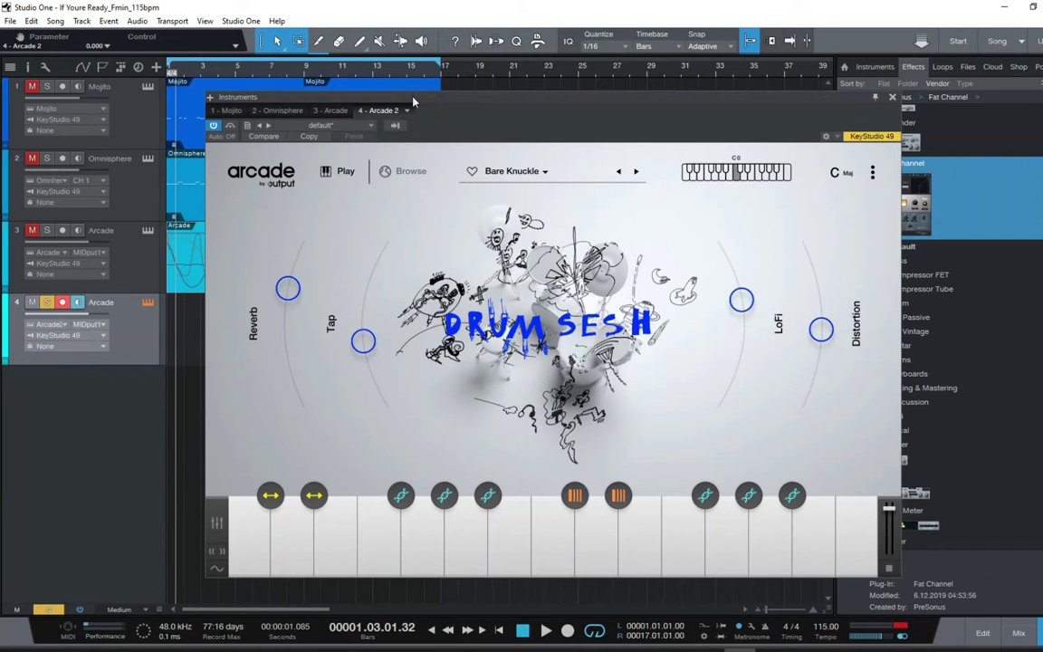
{"action": "left_click_drag", "start_coordinate": [444, 102], "coordinate": [554, 73]}
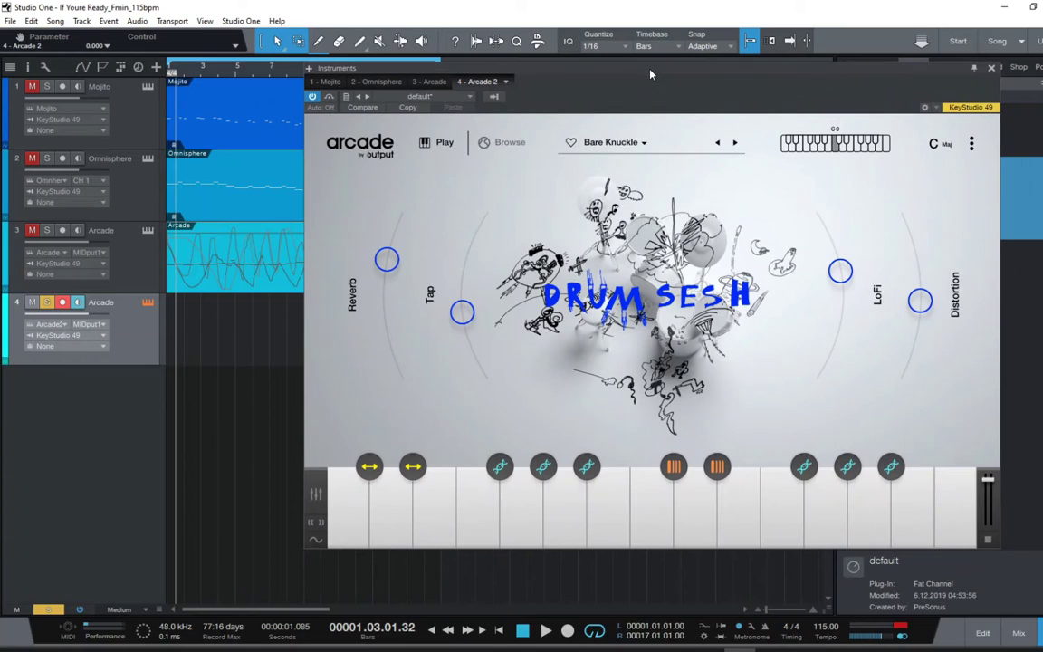
{"action": "left_click_drag", "start_coordinate": [631, 80], "coordinate": [518, 68]}
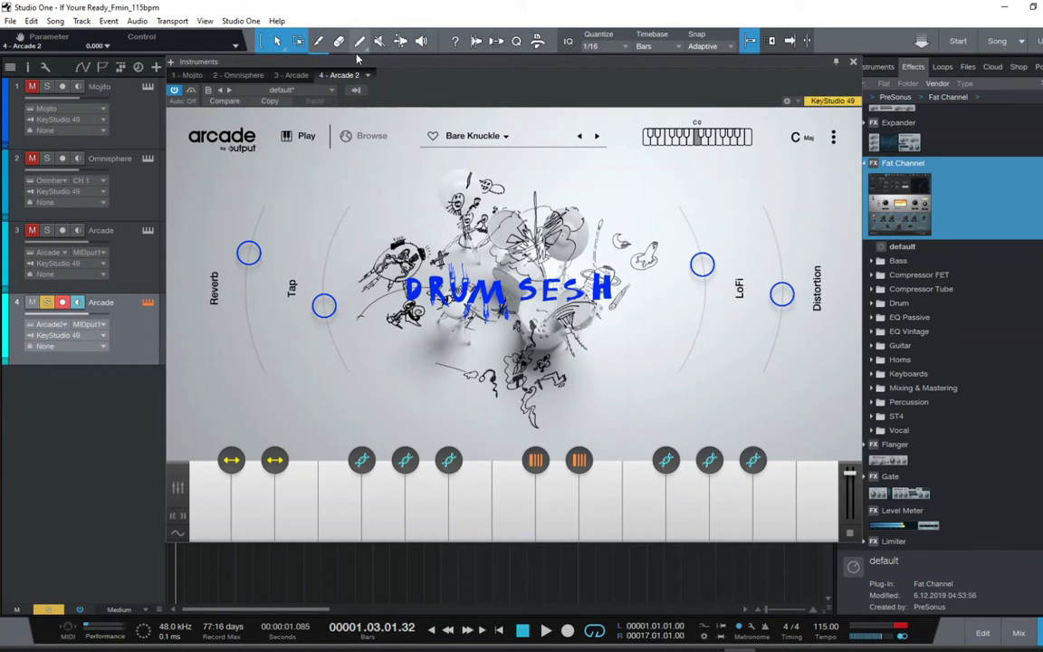
{"action": "left_click_drag", "start_coordinate": [408, 77], "coordinate": [506, 108]}
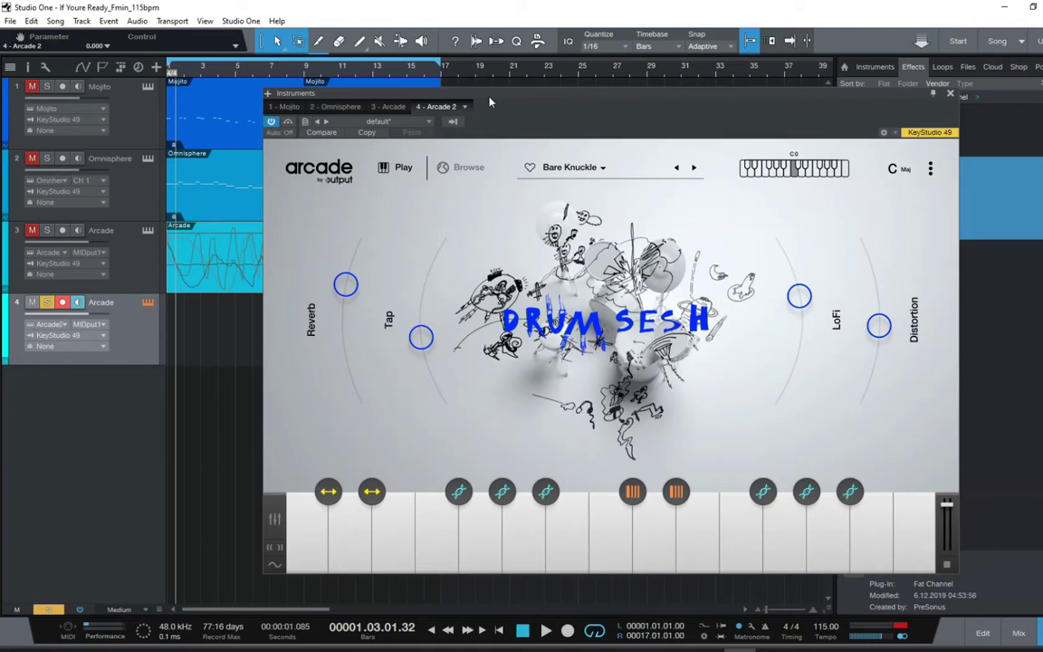
{"action": "left_click_drag", "start_coordinate": [440, 88], "coordinate": [419, 78]}
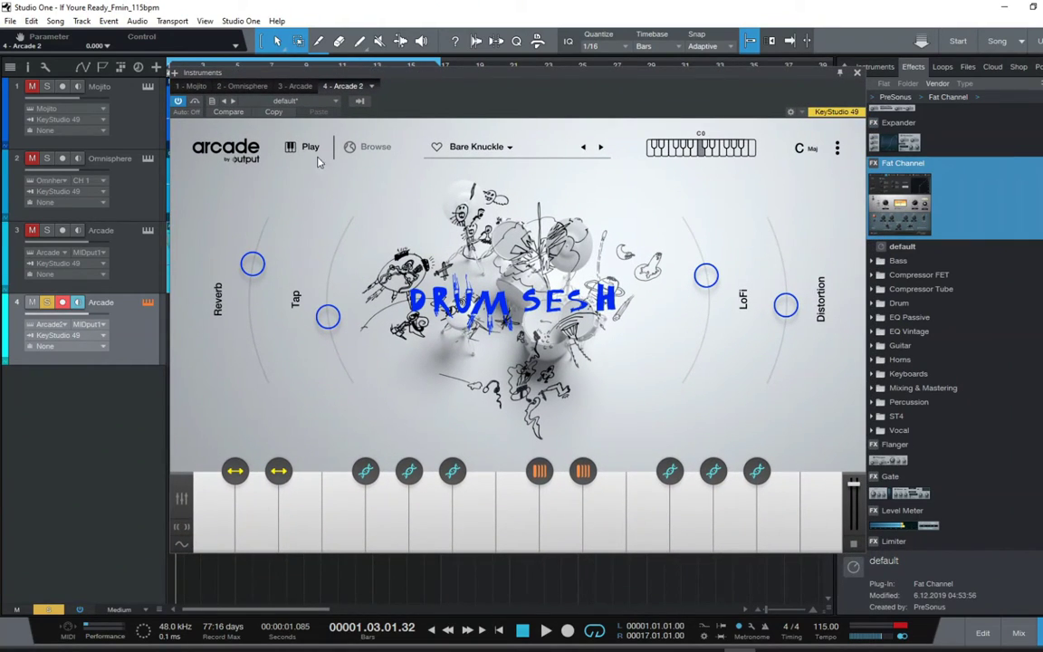
Step: Restart song playback from the beginning with tracks 1 to 3 unmuted and track 4's solo switched off
{"action": "left_click", "coordinate": [214, 146]}
{"action": "left_click", "coordinate": [357, 153]}
{"action": "left_click", "coordinate": [546, 631]}
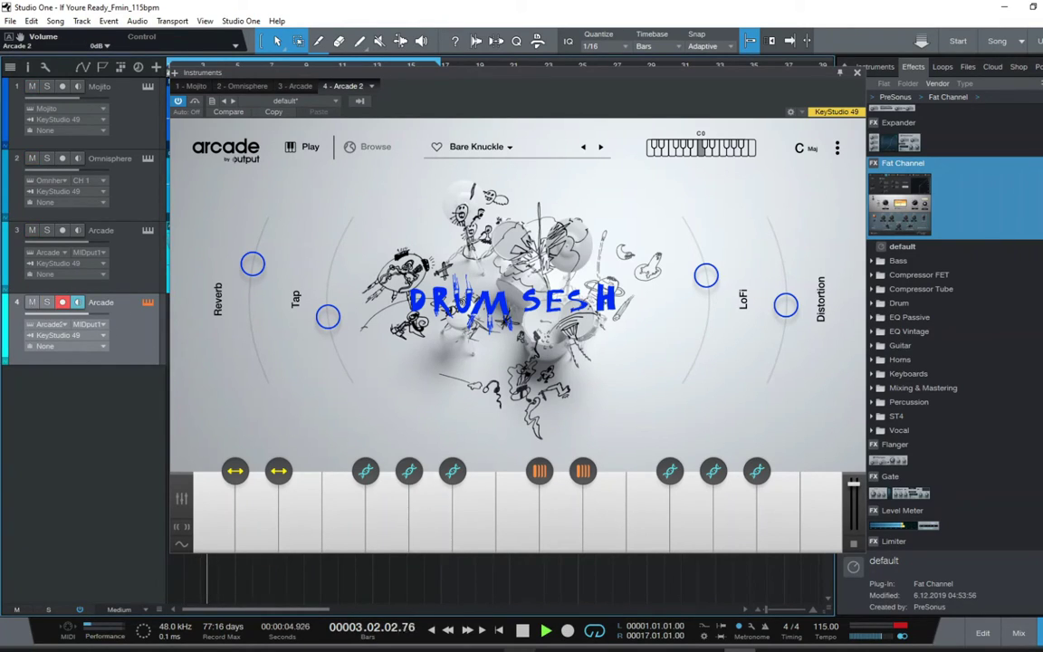
{"action": "left_click", "coordinate": [523, 632]}
{"action": "left_click", "coordinate": [546, 631]}
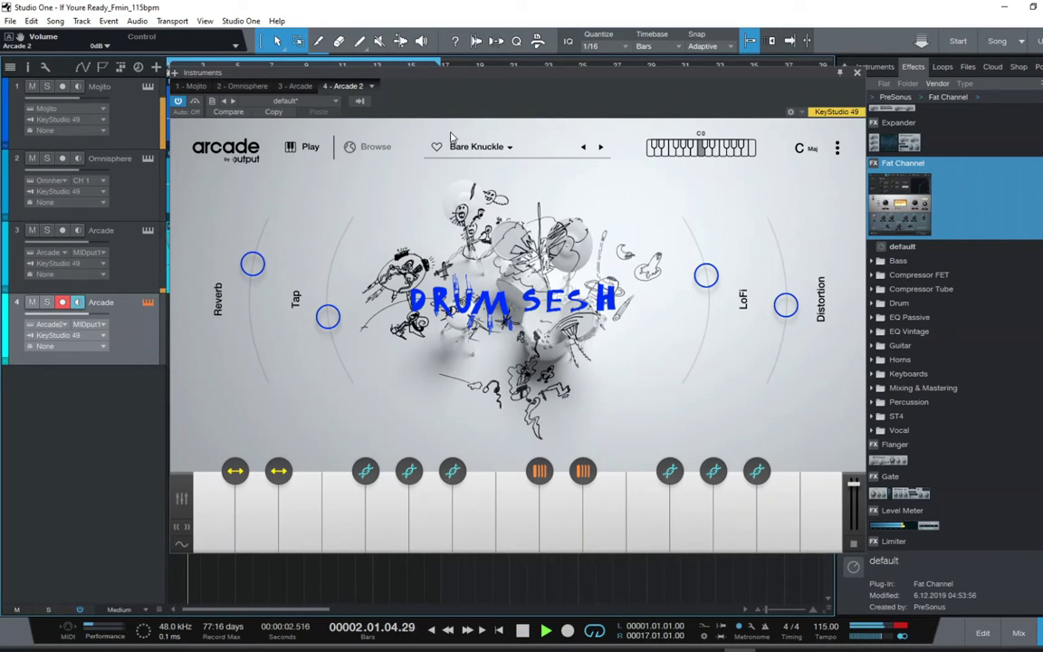
Step: Load the Indie Overdrive kit from the Drum Sesh line into track 4's Arcade
{"action": "left_click", "coordinate": [373, 148]}
{"action": "scroll", "coordinate": [459, 416], "scroll_direction": "down", "scroll_amount": 10}
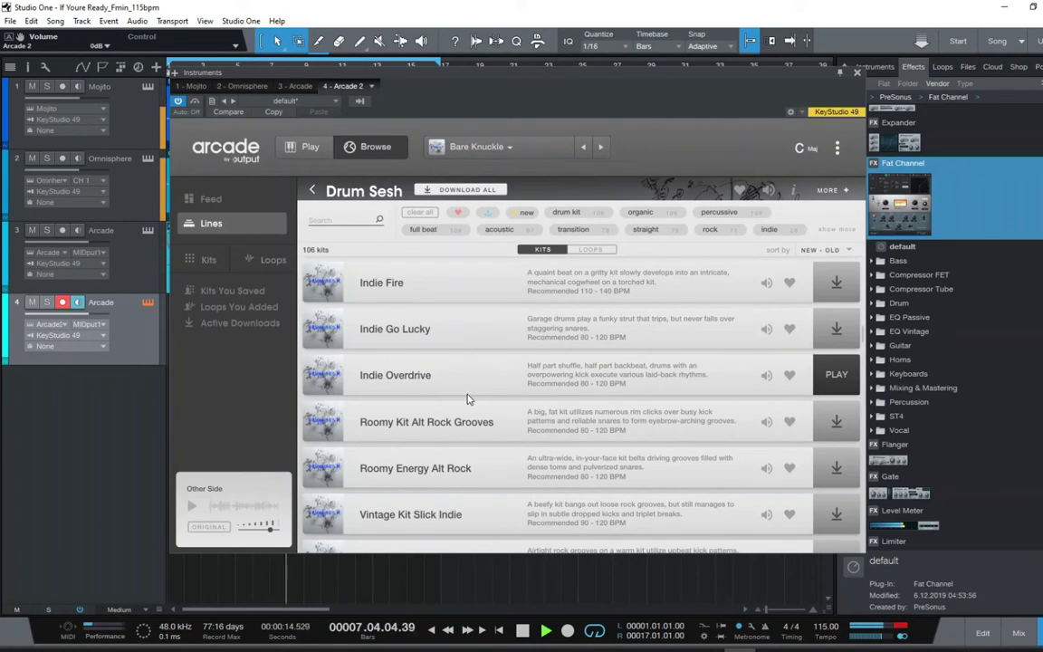
{"action": "left_click", "coordinate": [832, 382]}
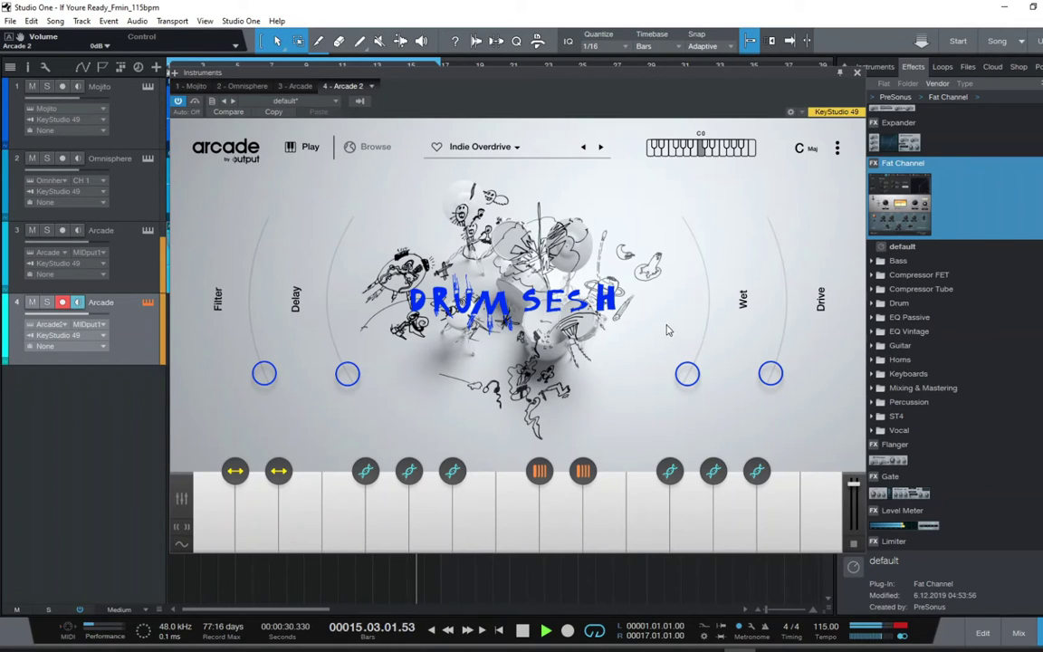
Step: Set the kit's Wet macro to 0.800, Delay to 0.704 and Filter to 0.297
{"action": "left_click_drag", "start_coordinate": [687, 374], "coordinate": [708, 275]}
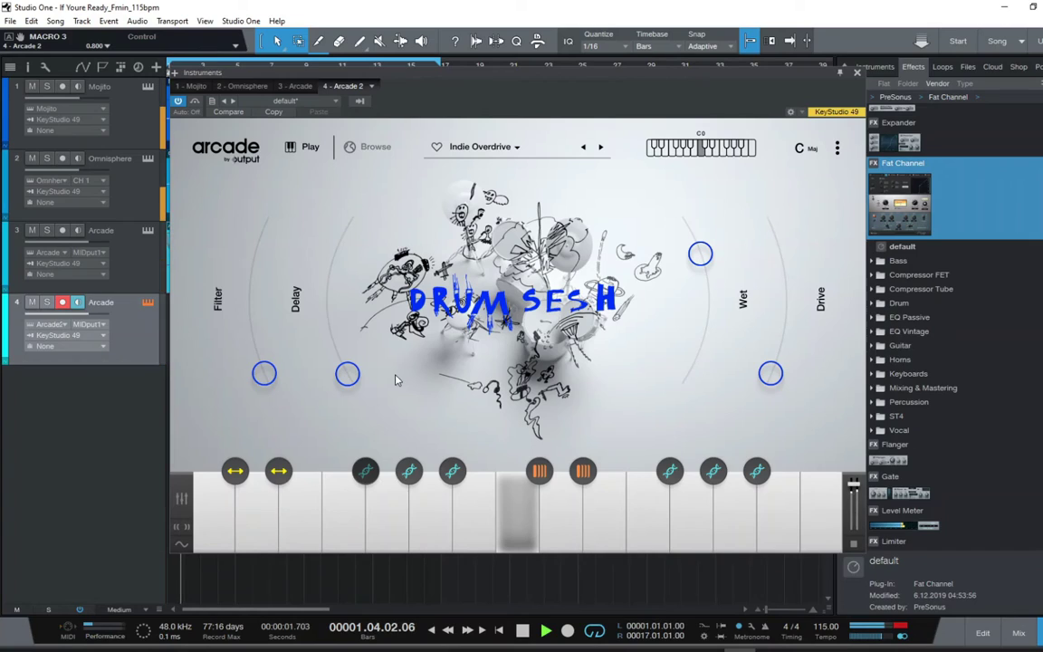
{"action": "left_click_drag", "start_coordinate": [345, 379], "coordinate": [330, 268]}
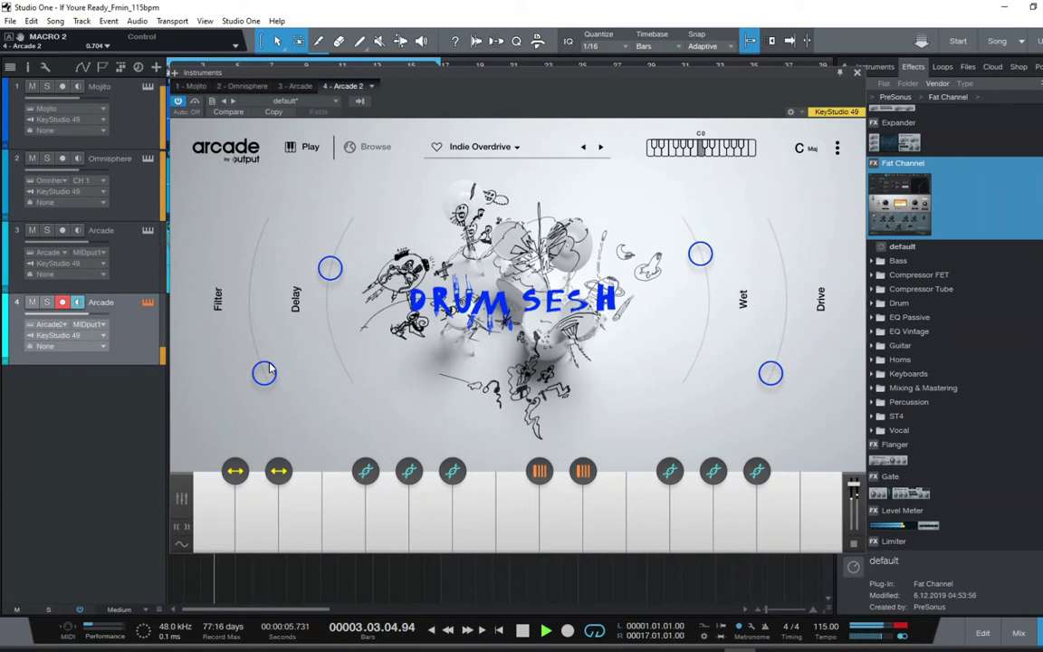
{"action": "left_click_drag", "start_coordinate": [272, 364], "coordinate": [254, 328]}
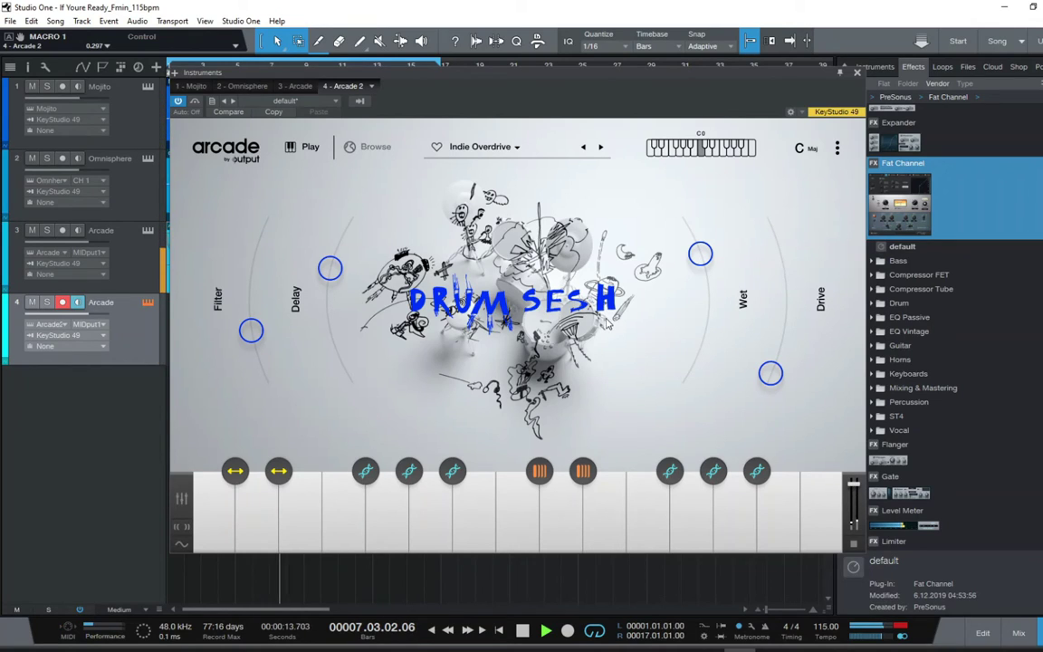
Step: Leave the Drum Sesh line, view the Rhythm Culture line's kits and return to browsing the list of lines
{"action": "left_click", "coordinate": [370, 149]}
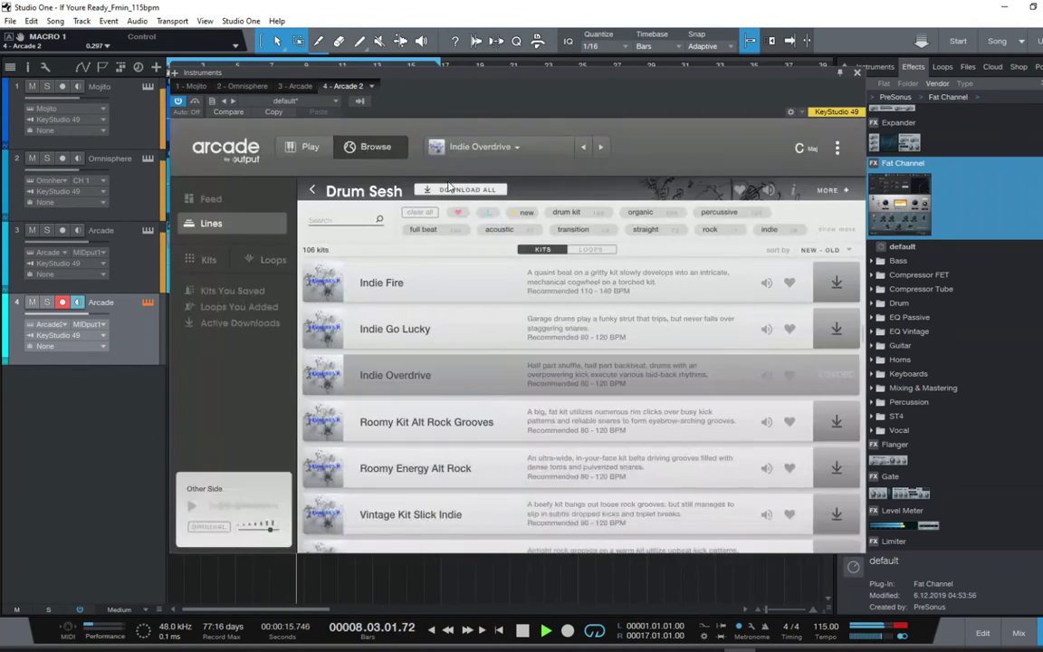
{"action": "left_click", "coordinate": [314, 193]}
{"action": "scroll", "coordinate": [478, 414], "scroll_direction": "down", "scroll_amount": 5}
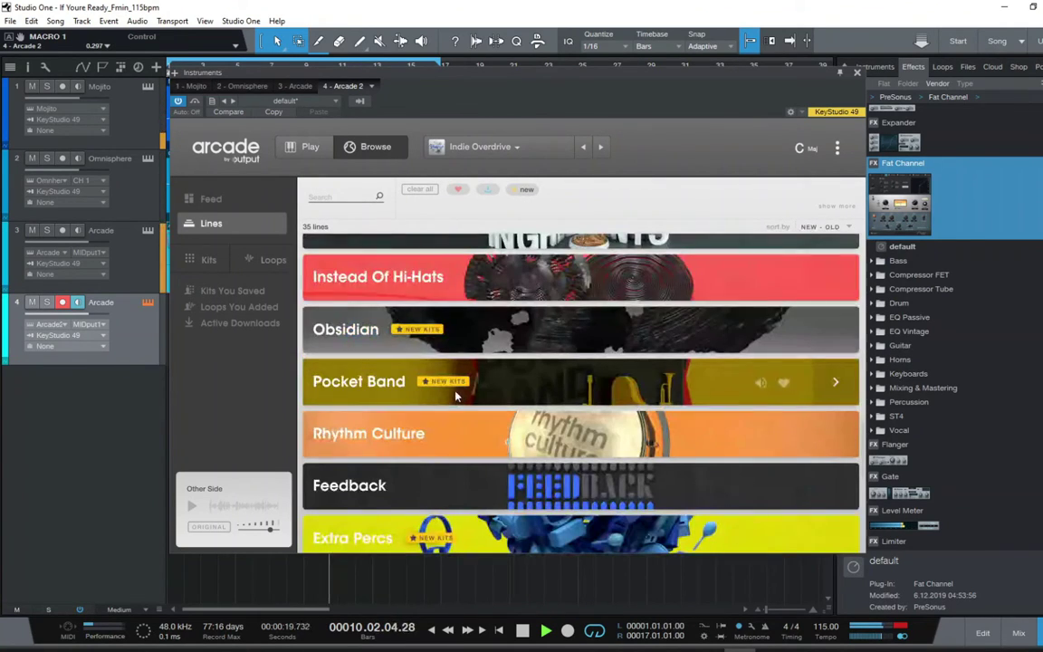
{"action": "left_click", "coordinate": [426, 431]}
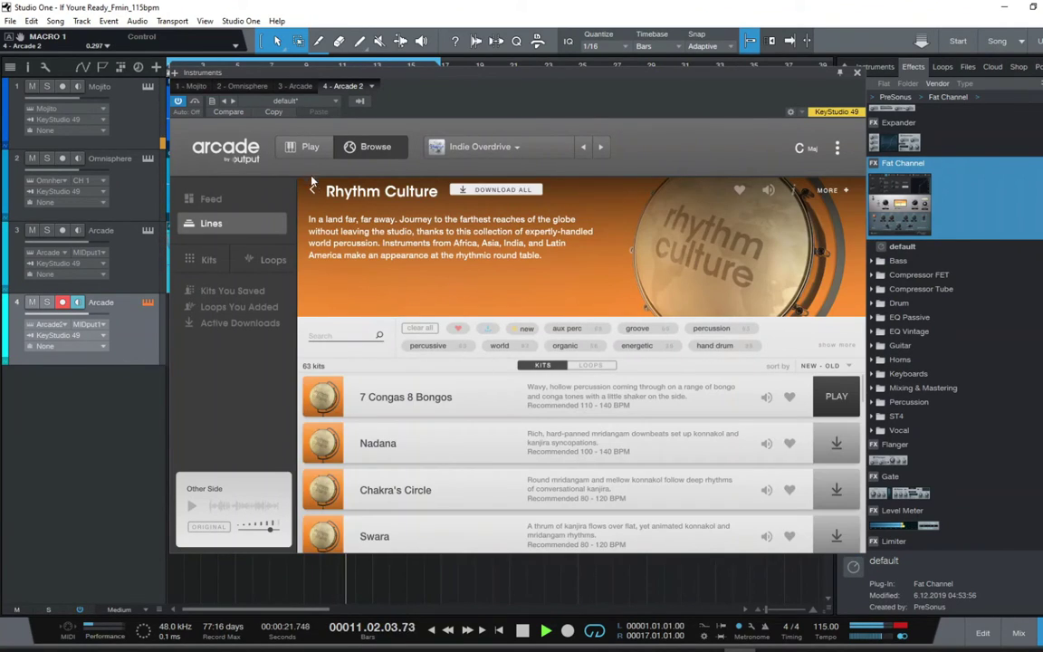
{"action": "left_click", "coordinate": [312, 190]}
{"action": "scroll", "coordinate": [431, 419], "scroll_direction": "down", "scroll_amount": 8}
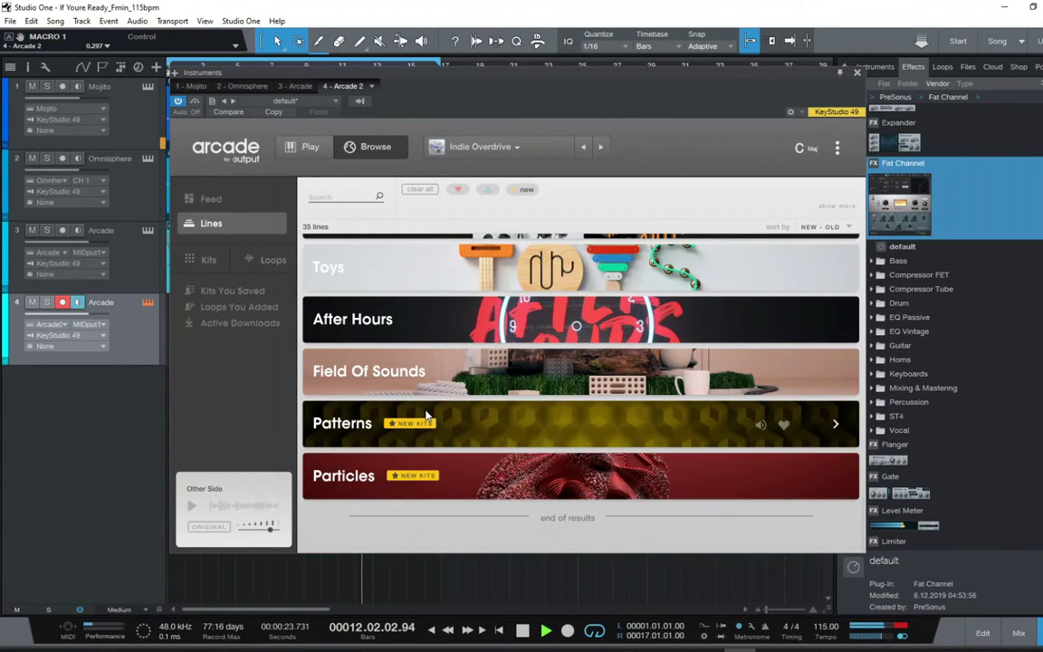
Step: Open the After Hours line, look through its kits, then download and load the Lower Level kit
{"action": "left_click", "coordinate": [433, 320]}
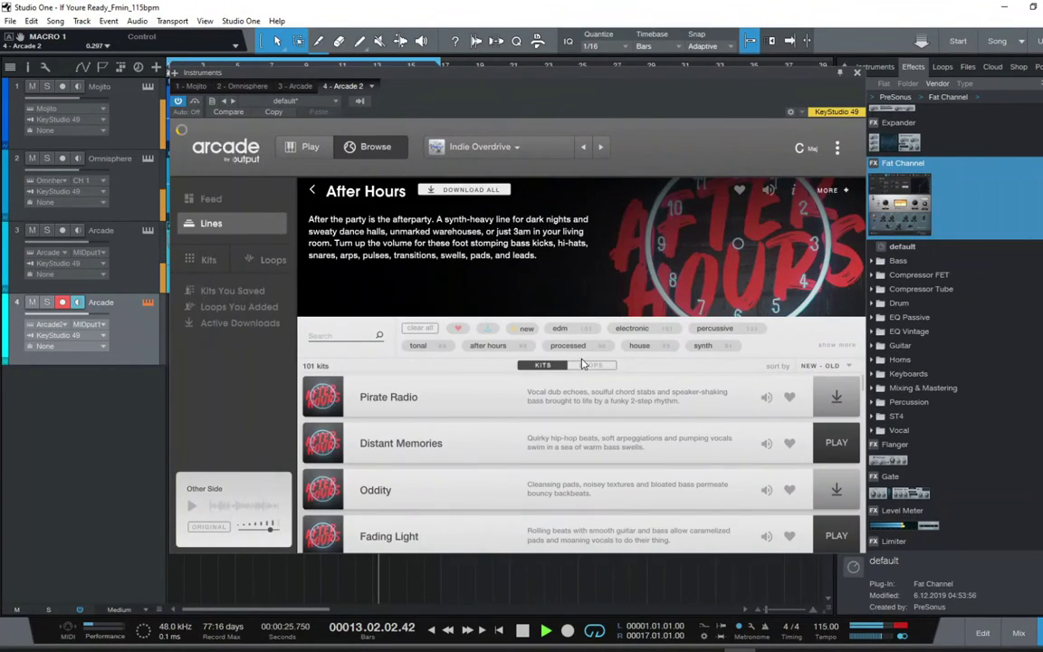
{"action": "scroll", "coordinate": [686, 416], "scroll_direction": "down", "scroll_amount": 10}
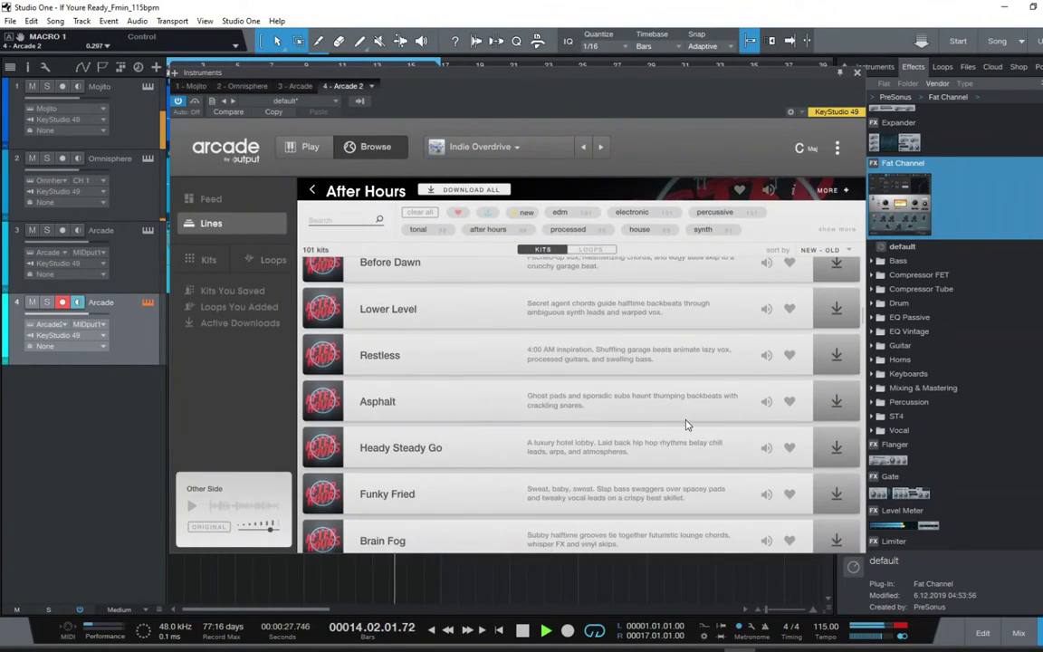
{"action": "scroll", "coordinate": [685, 426], "scroll_direction": "up", "scroll_amount": 7}
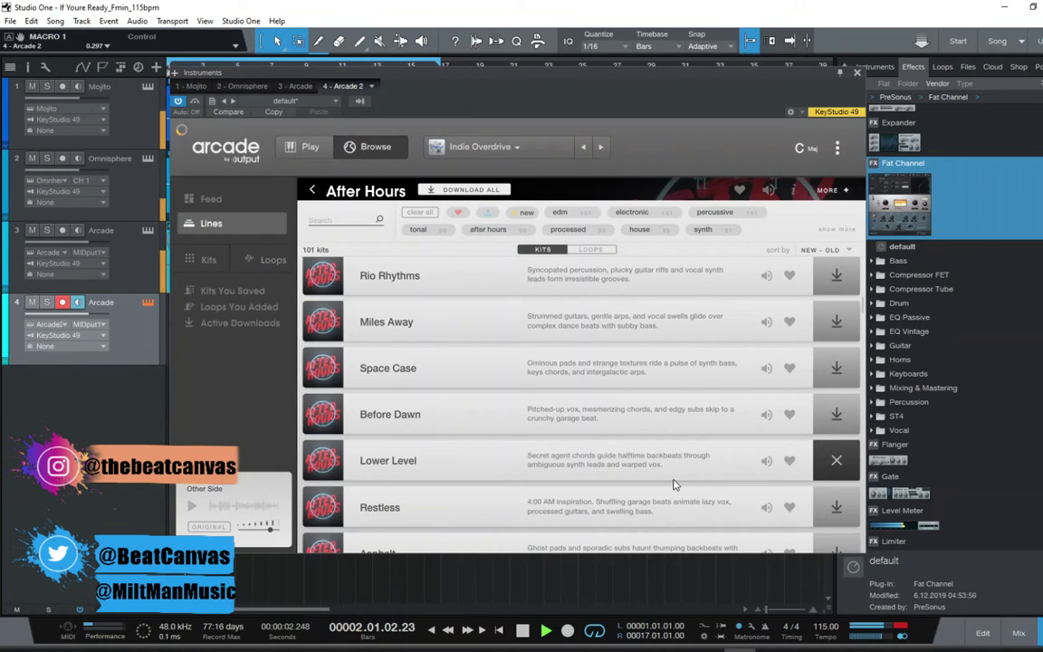
{"action": "scroll", "coordinate": [673, 486], "scroll_direction": "up", "scroll_amount": 4}
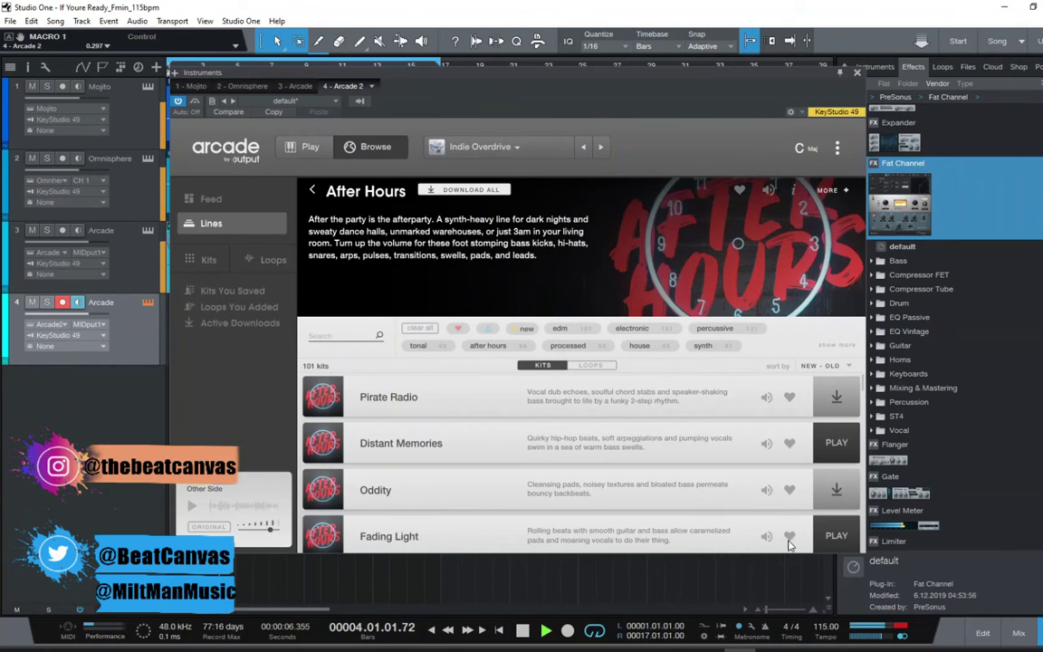
{"action": "scroll", "coordinate": [807, 519], "scroll_direction": "down", "scroll_amount": 6}
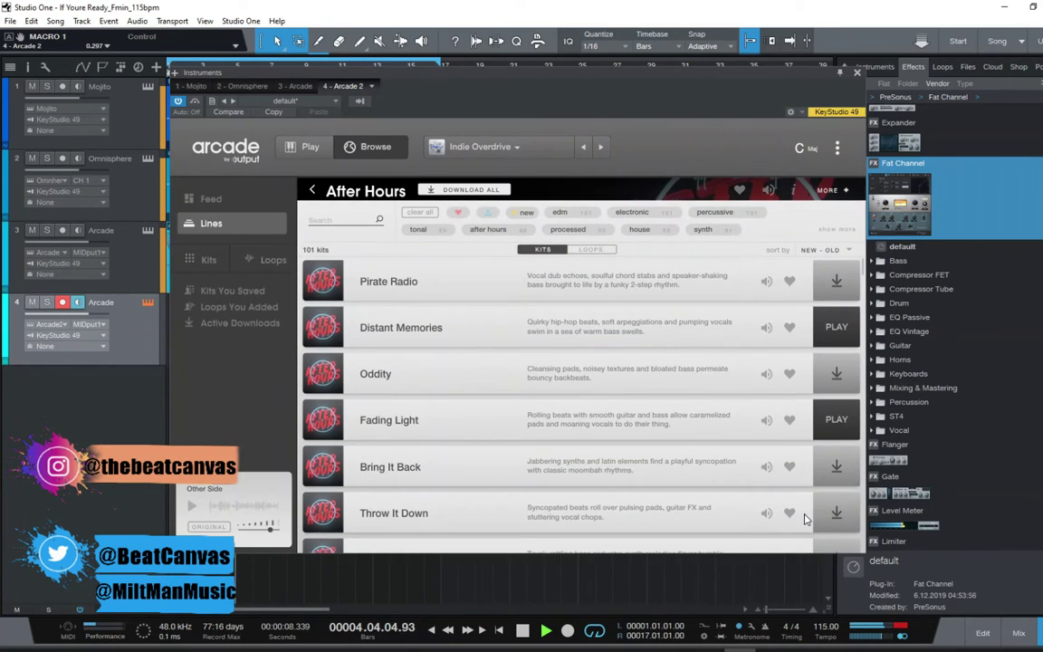
{"action": "scroll", "coordinate": [806, 519], "scroll_direction": "down", "scroll_amount": 8}
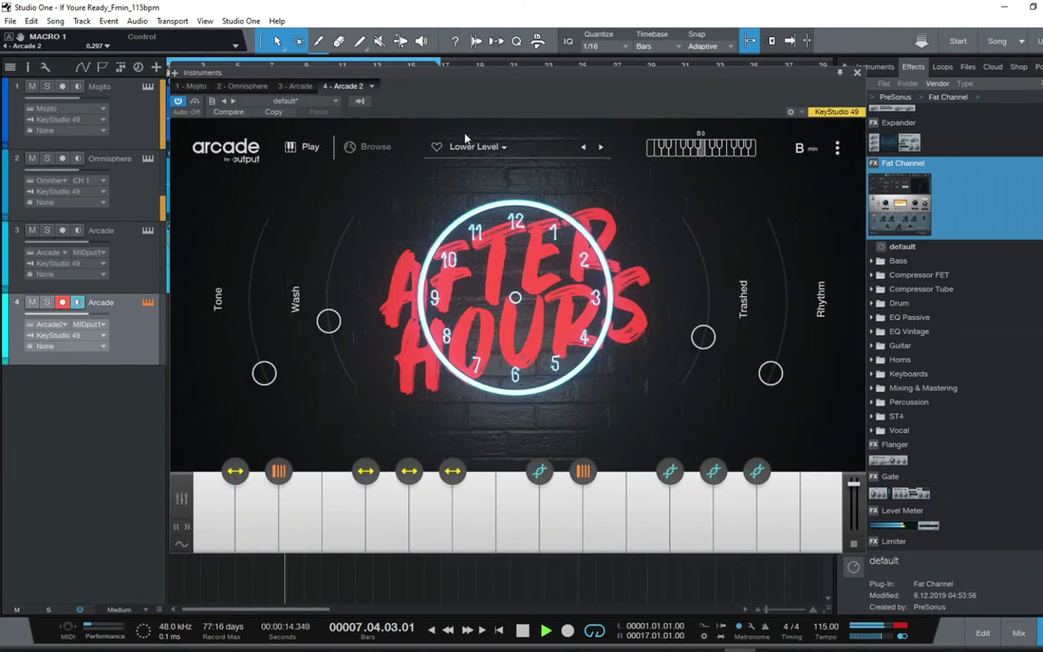
Step: Set Arcade's session key to F min for the Lower Level kit and close the instrument window
{"action": "left_click", "coordinate": [803, 150]}
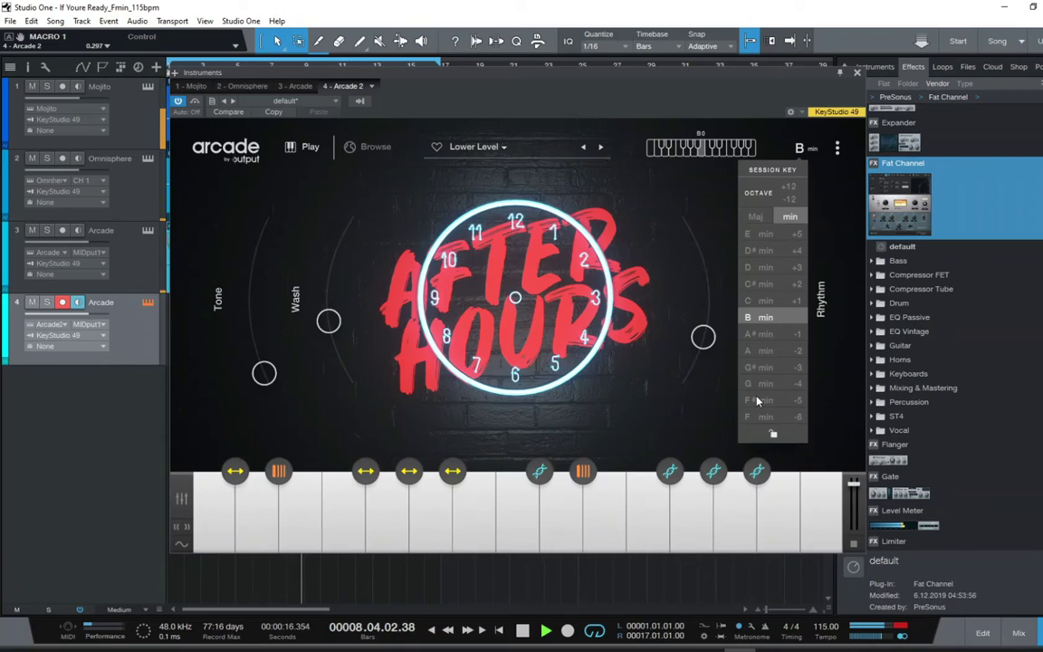
{"action": "left_click", "coordinate": [758, 418]}
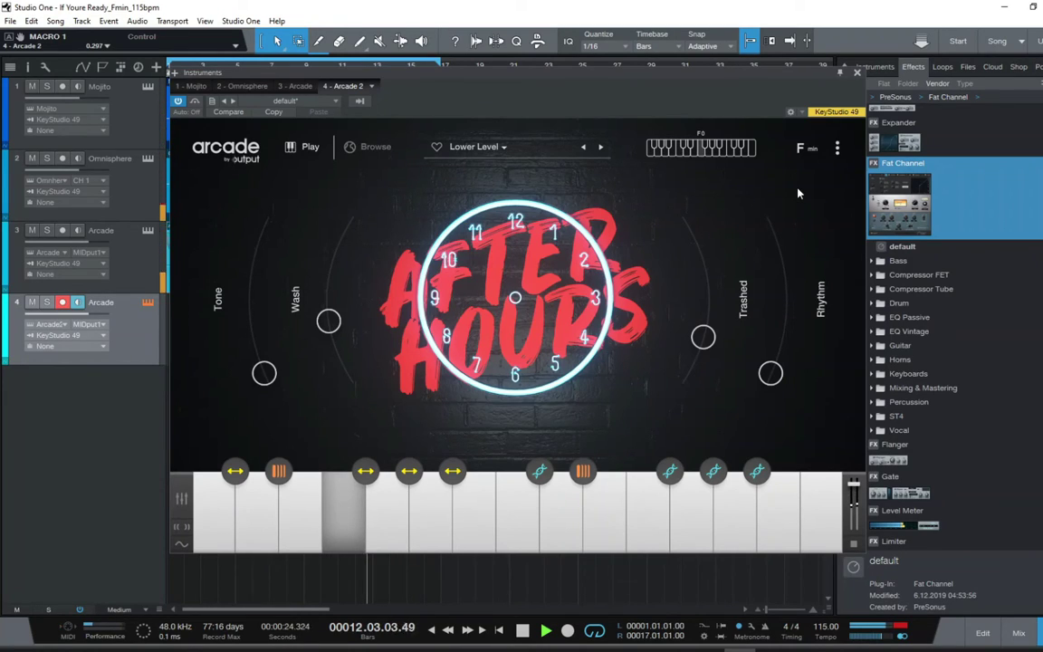
{"action": "left_click", "coordinate": [858, 73]}
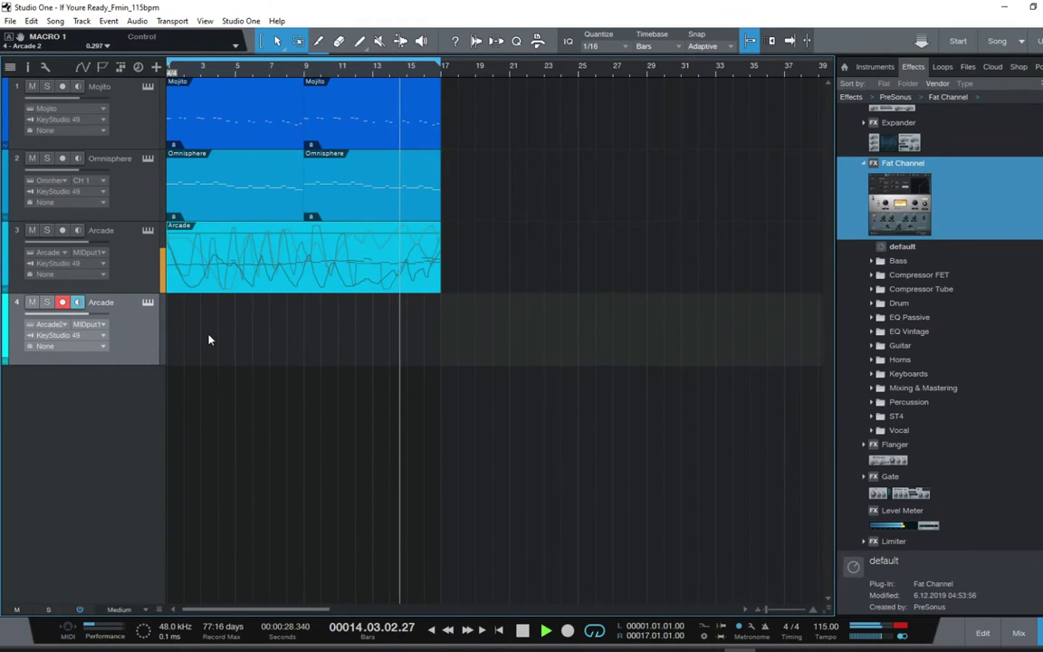
Step: Add a stereo audio track, set its input to the Arcade 2 instrument, and arm it for recording with monitoring off
{"action": "right_click", "coordinate": [145, 397]}
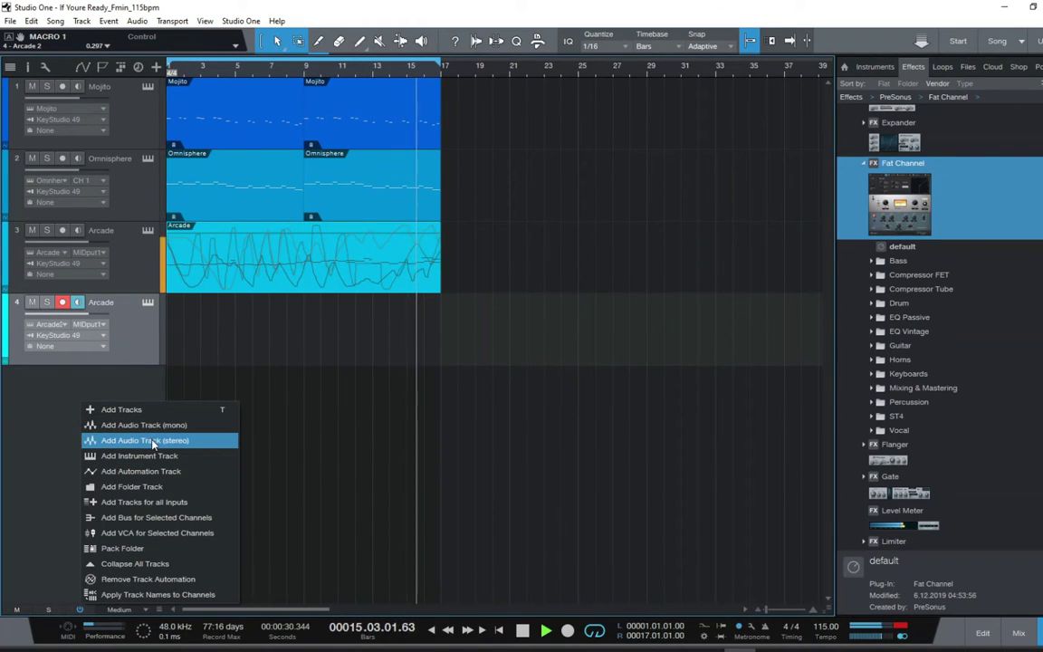
{"action": "left_click", "coordinate": [163, 436]}
{"action": "left_click", "coordinate": [55, 395]}
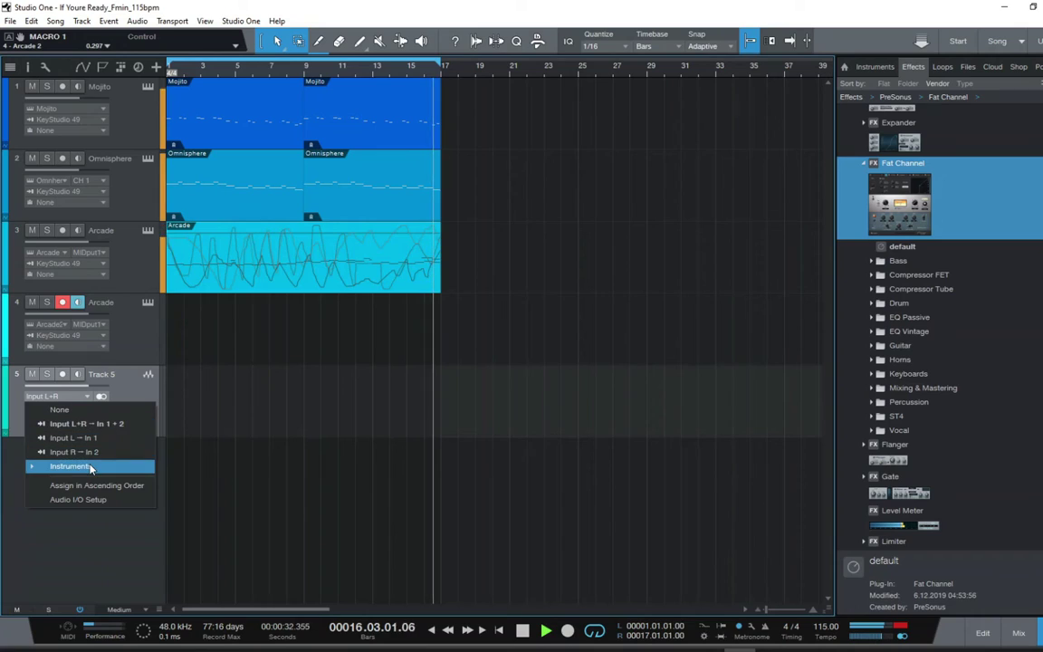
{"action": "left_click", "coordinate": [67, 465]}
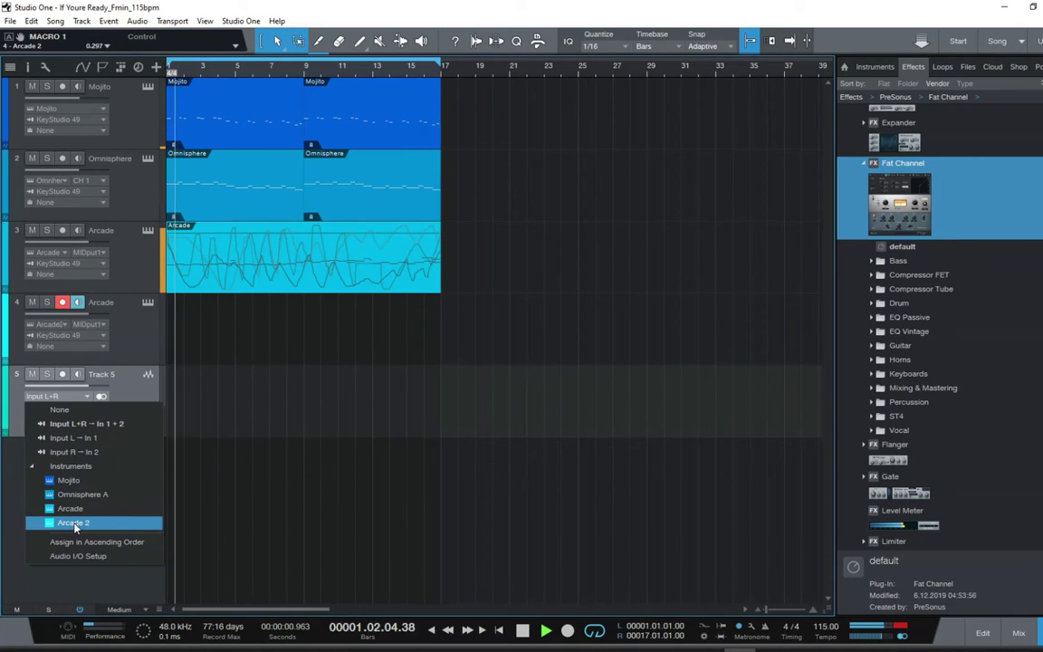
{"action": "left_click", "coordinate": [76, 525]}
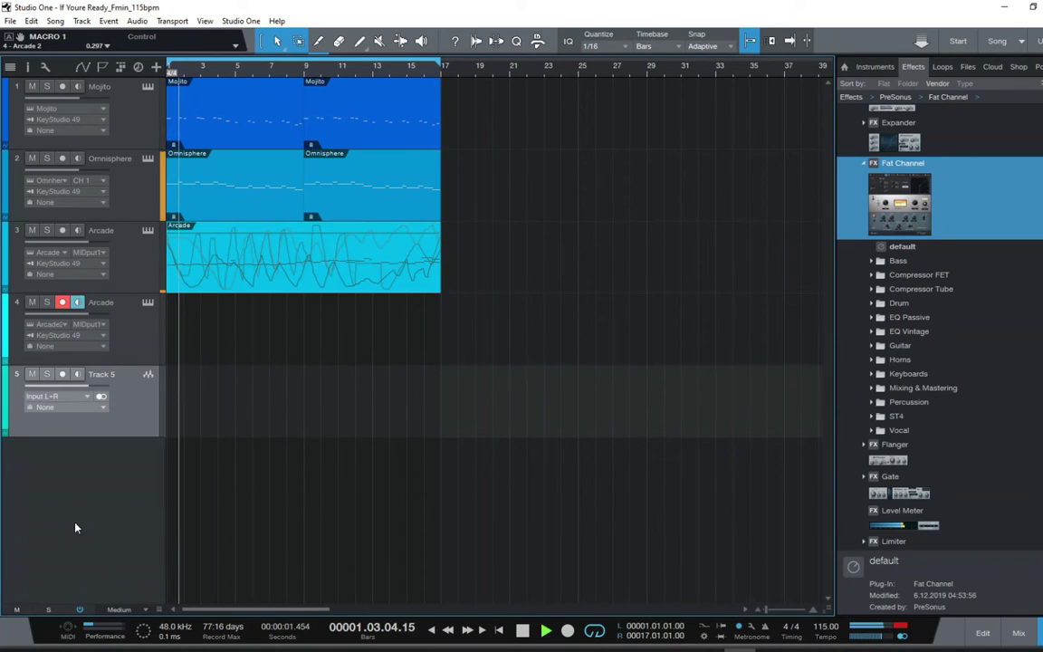
{"action": "left_click", "coordinate": [77, 375]}
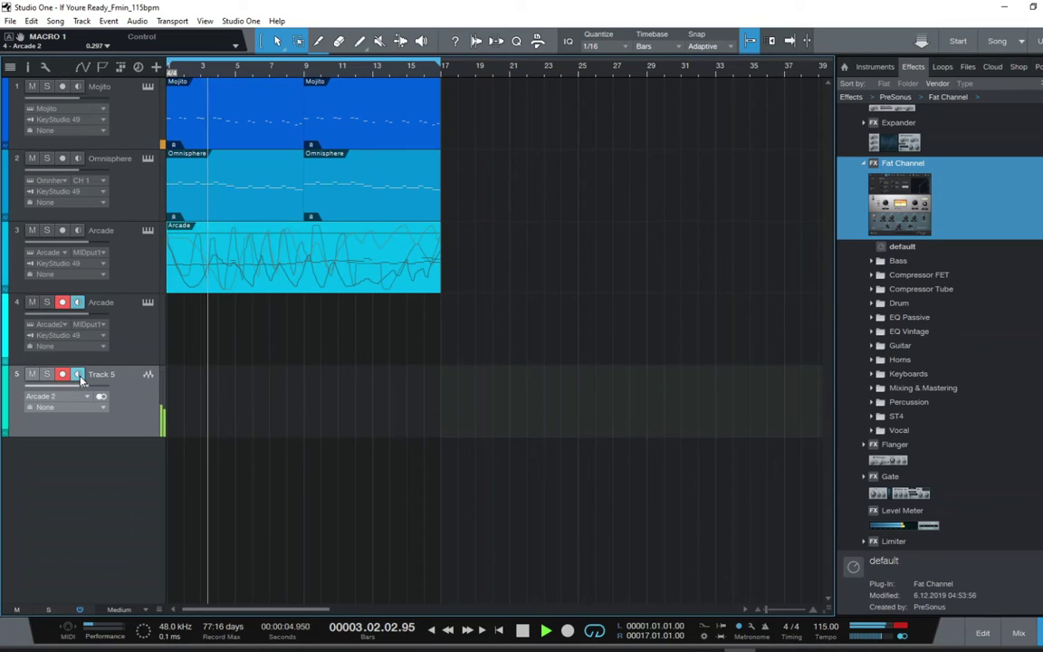
{"action": "left_click", "coordinate": [62, 374]}
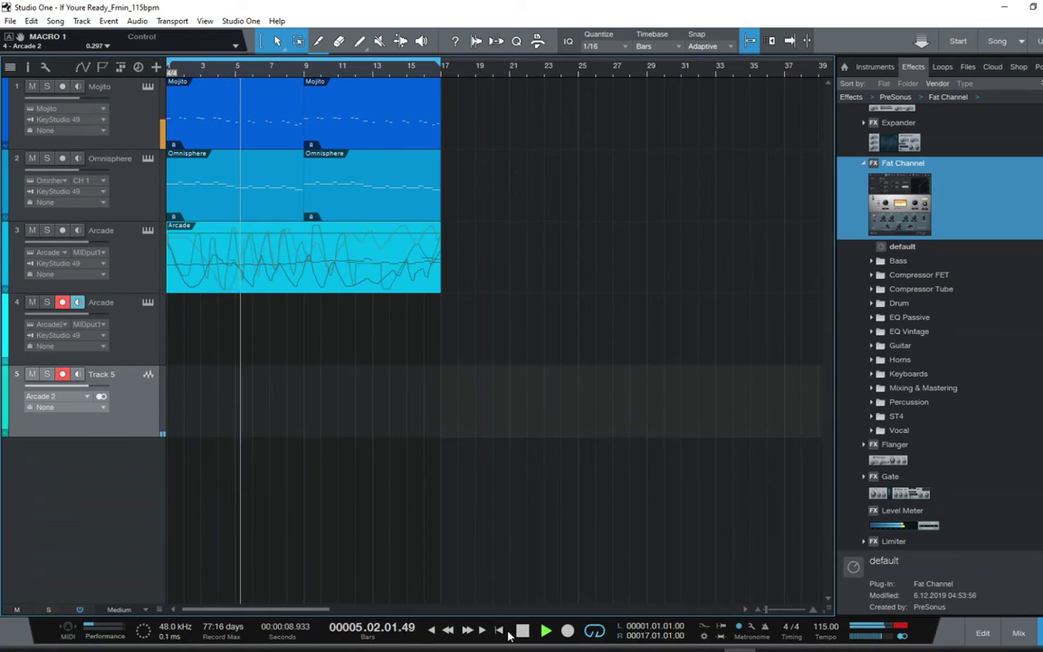
Step: Open the fourth track's Arcade instrument and adjust the Lower Level macros: Wash to 0.650, Tone and Trashed to upper-middle positions, Rhythm slightly up
{"action": "left_click", "coordinate": [155, 315]}
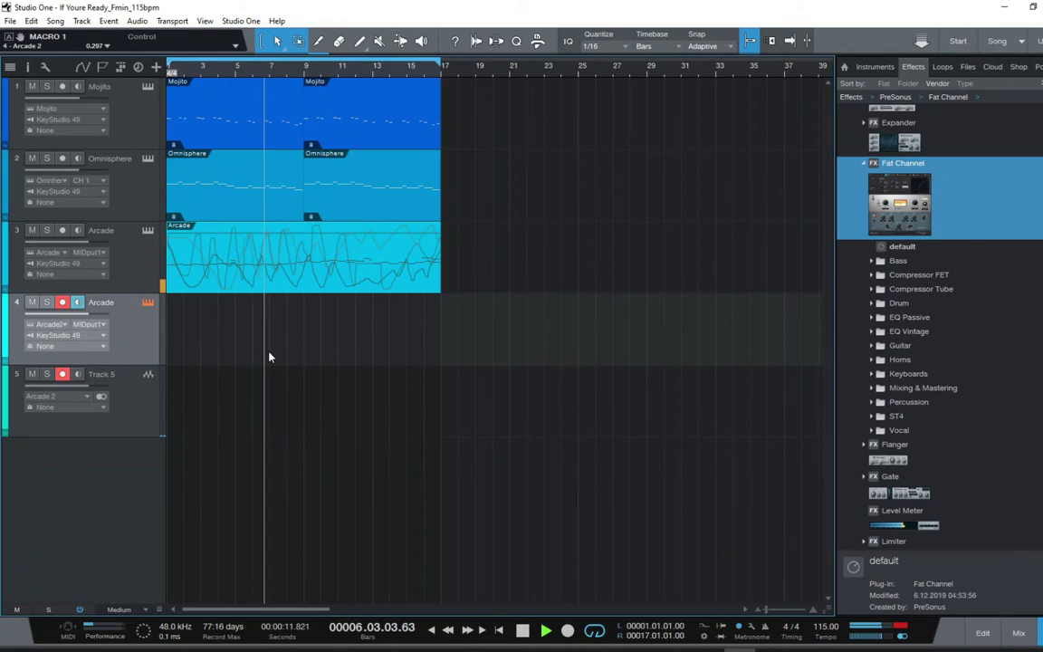
{"action": "key", "text": "F11"}
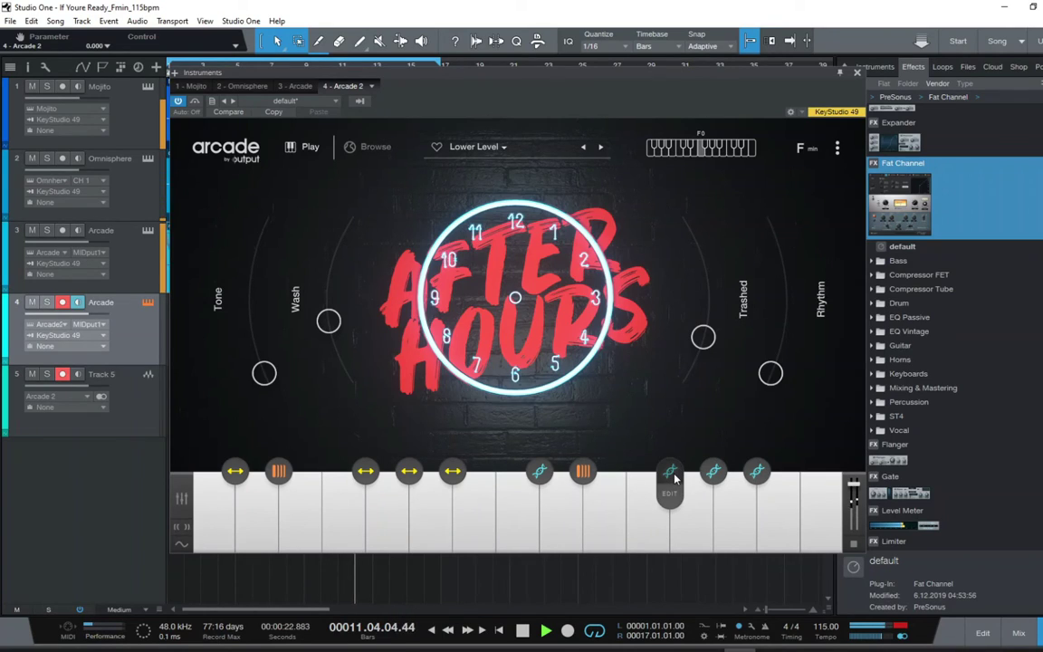
{"action": "left_click_drag", "start_coordinate": [706, 338], "coordinate": [711, 294]}
{"action": "left_click_drag", "start_coordinate": [771, 373], "coordinate": [692, 331]}
{"action": "left_click_drag", "start_coordinate": [331, 325], "coordinate": [340, 375]}
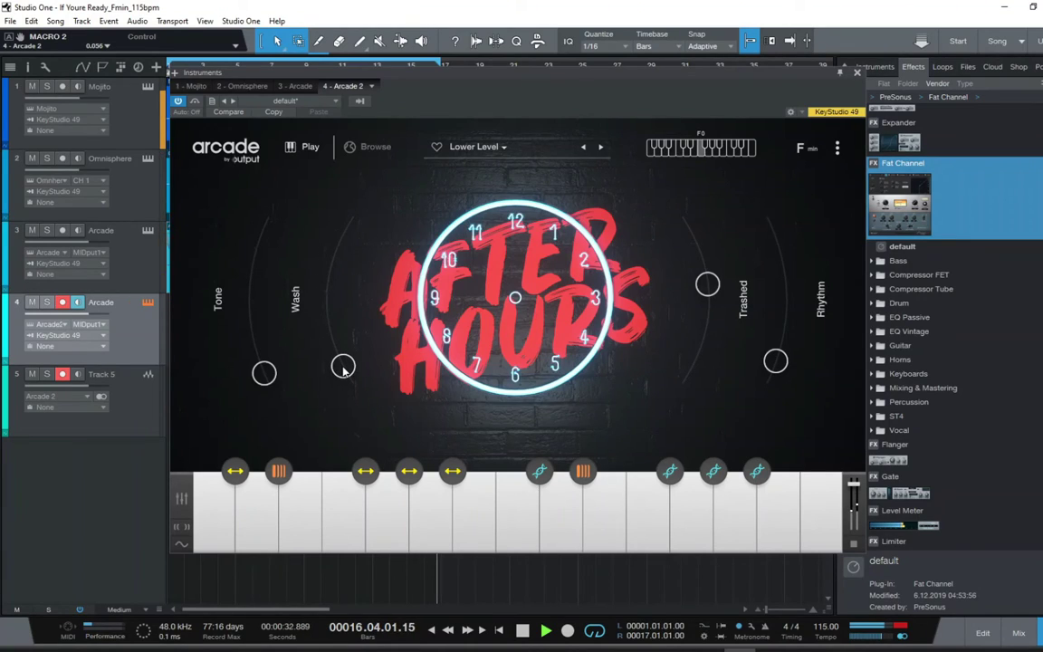
{"action": "left_click_drag", "start_coordinate": [264, 373], "coordinate": [277, 302]}
{"action": "left_click_drag", "start_coordinate": [342, 365], "coordinate": [337, 285]}
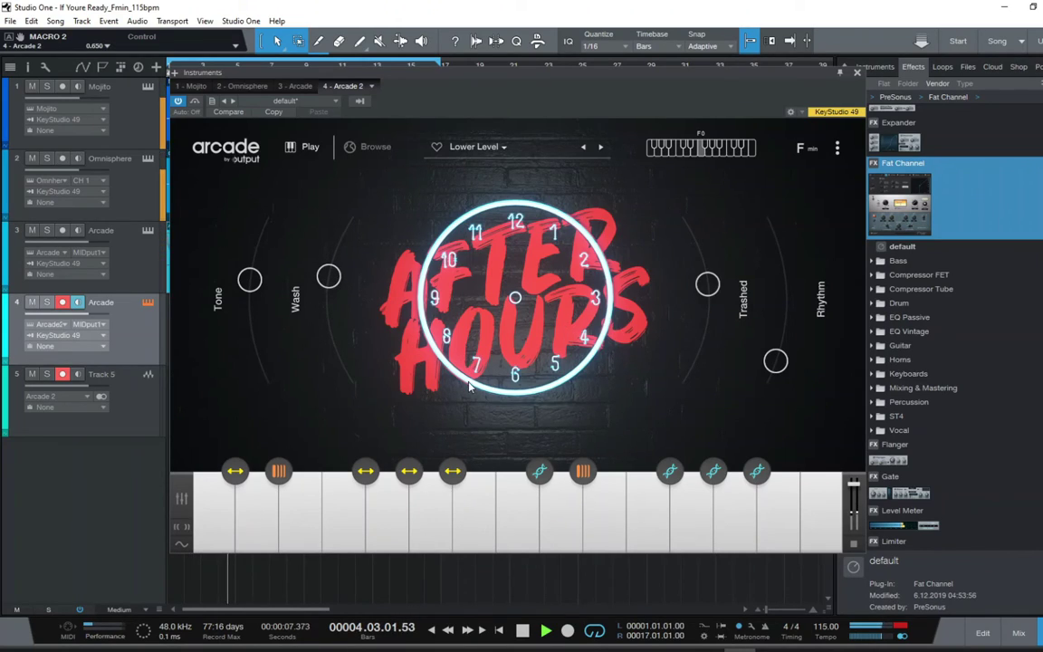
Step: Record the Lower Level kit's output to the new audio track over the song loop, moving the instrument window off the tracks before stopping
{"action": "mouse_move", "coordinate": [280, 475]}
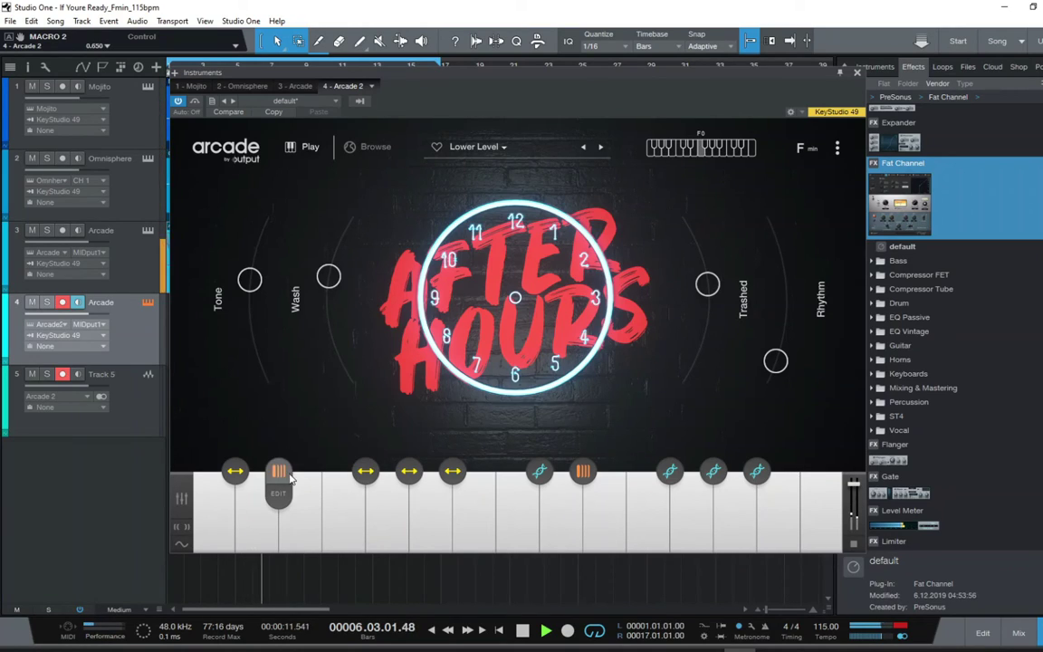
{"action": "mouse_move", "coordinate": [365, 477]}
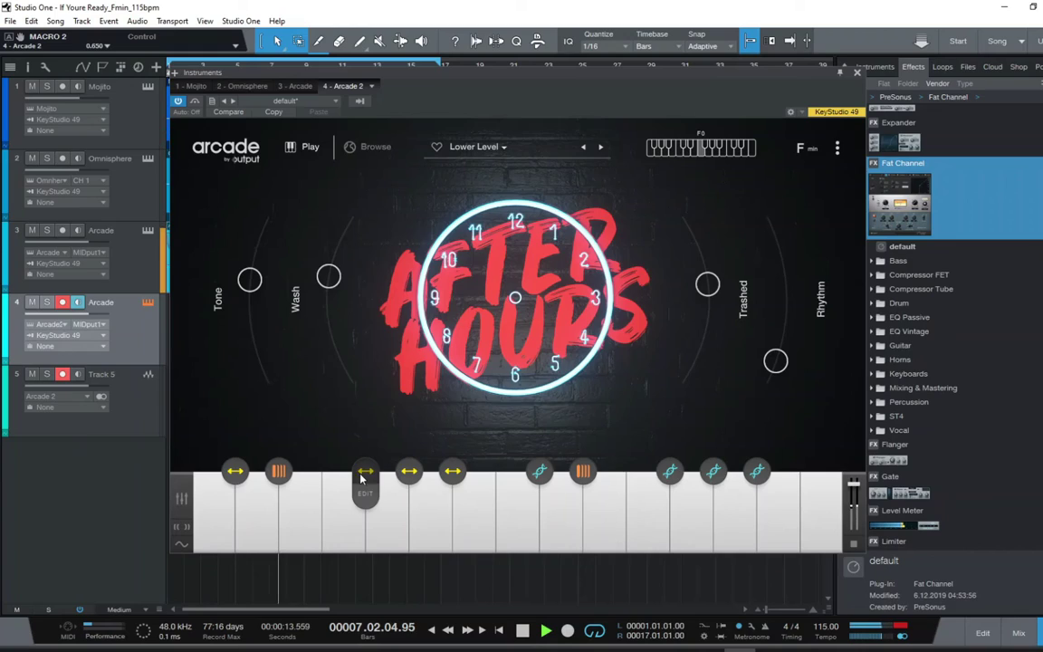
{"action": "mouse_move", "coordinate": [235, 477]}
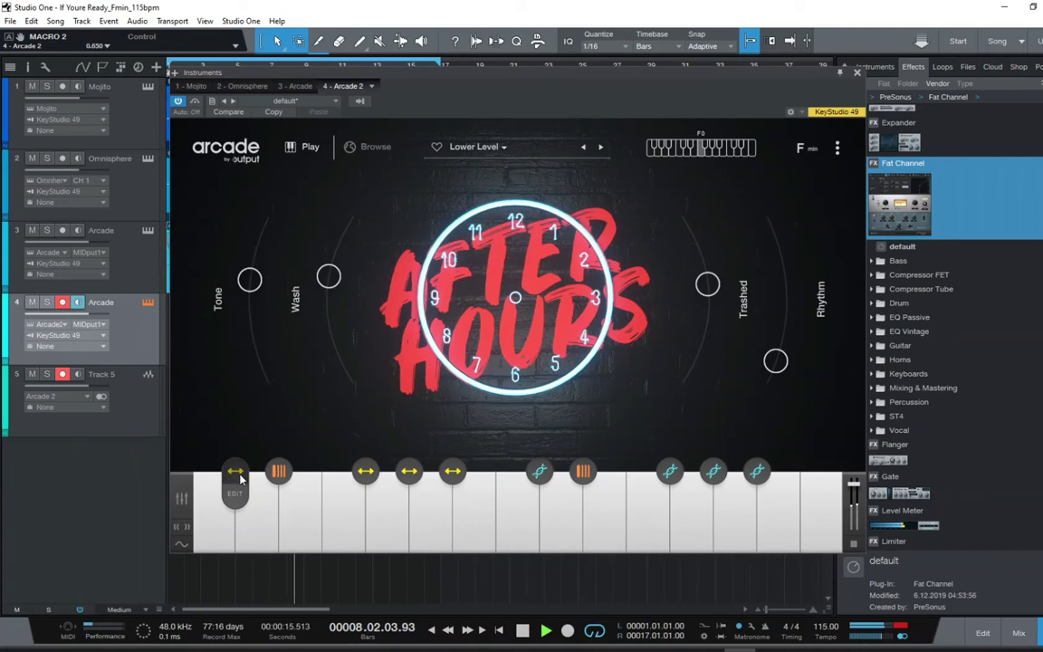
{"action": "mouse_move", "coordinate": [455, 483]}
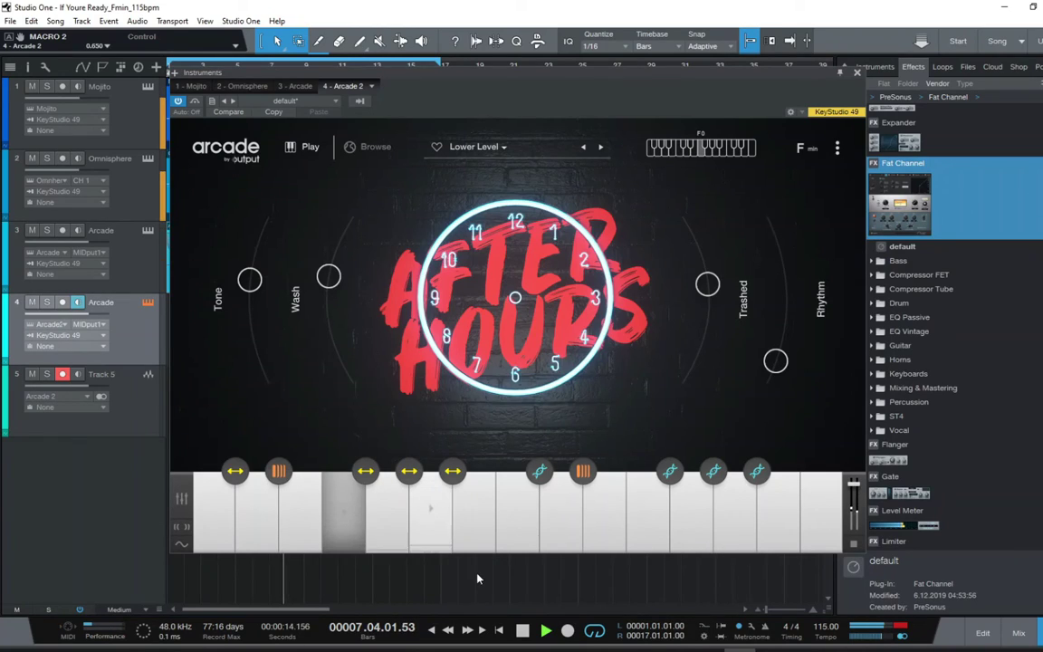
{"action": "left_click", "coordinate": [568, 632]}
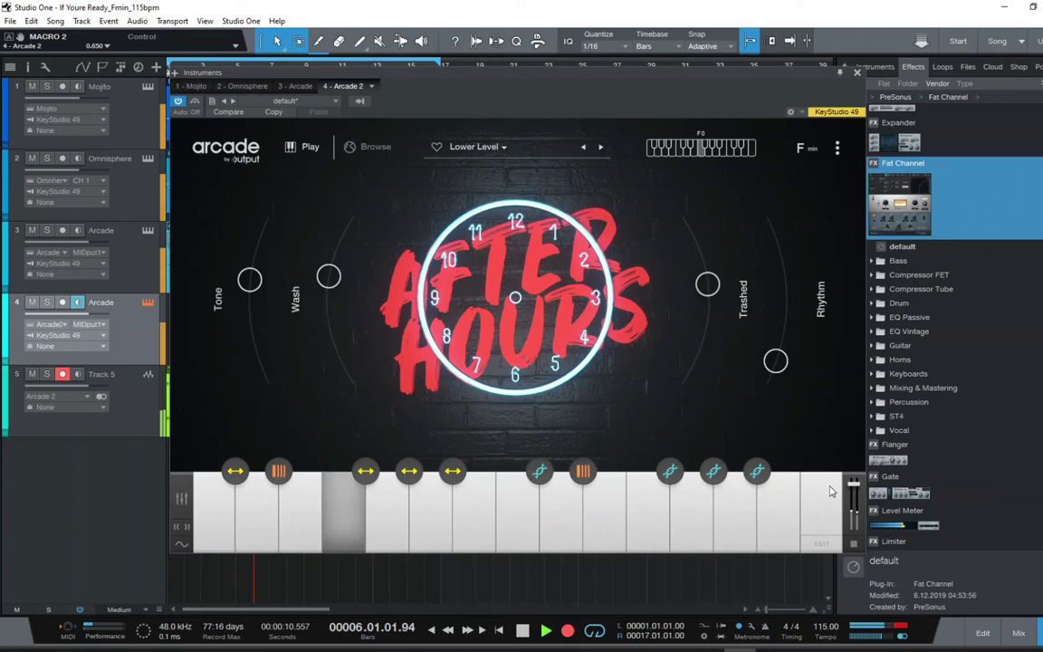
{"action": "left_click_drag", "start_coordinate": [412, 69], "coordinate": [815, 73]}
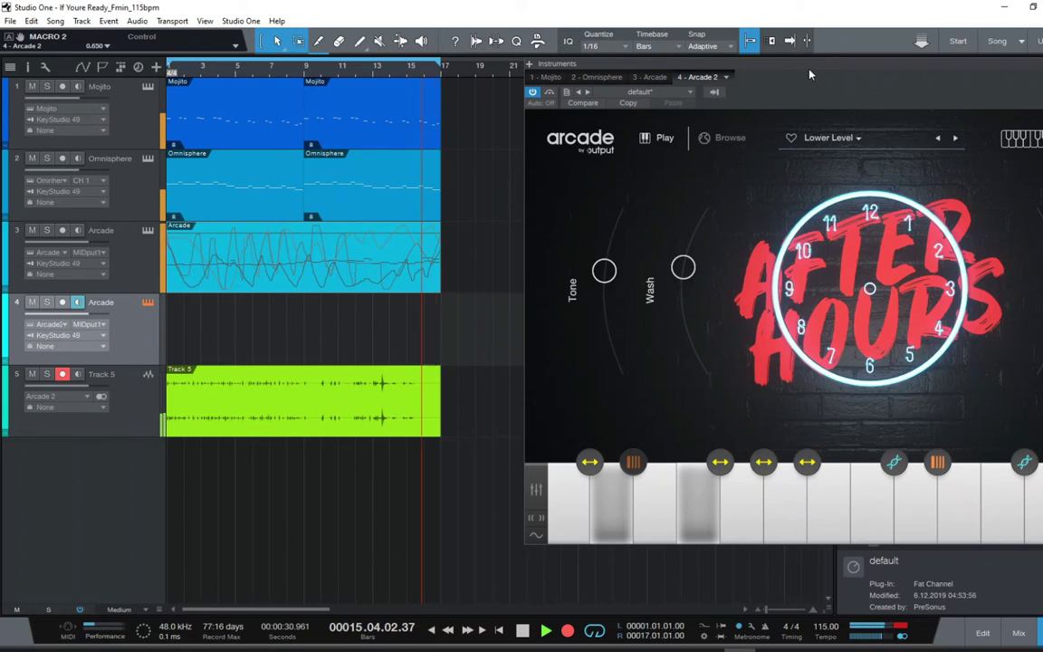
{"action": "key", "text": "space"}
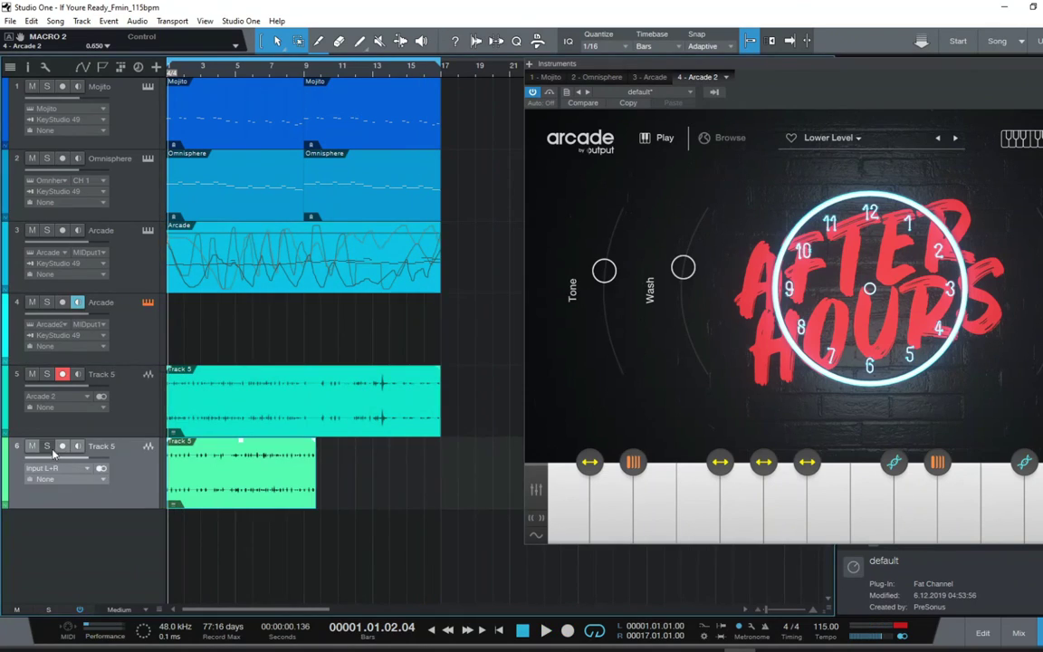
Step: Solo track 6, play its recorded audio briefly, and remove the solo
{"action": "left_click", "coordinate": [47, 447]}
{"action": "key", "text": "space"}
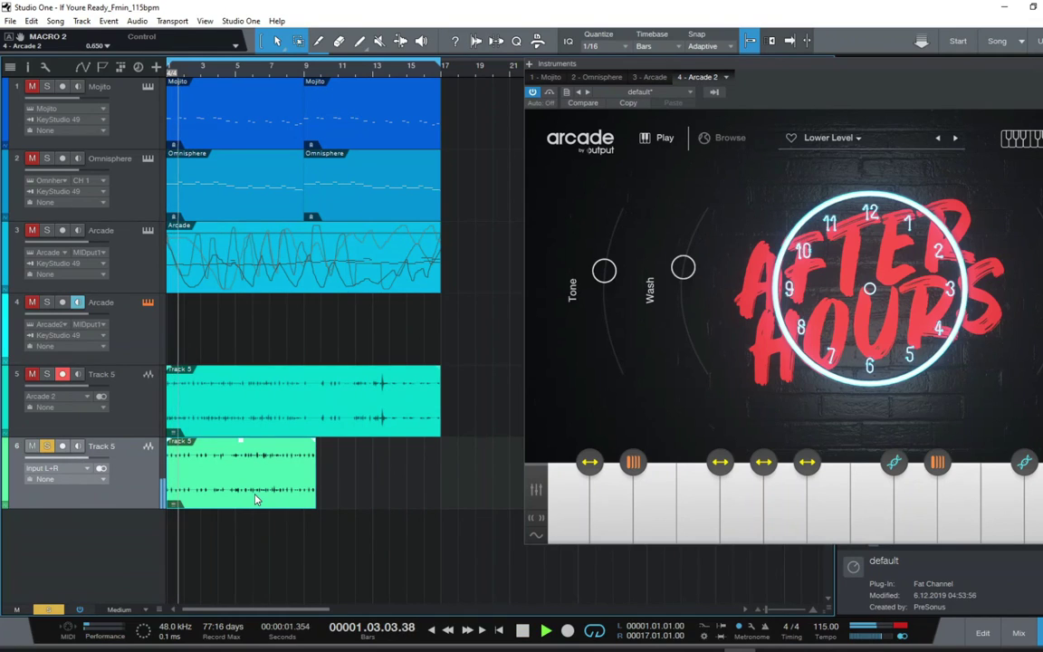
{"action": "left_click", "coordinate": [47, 447]}
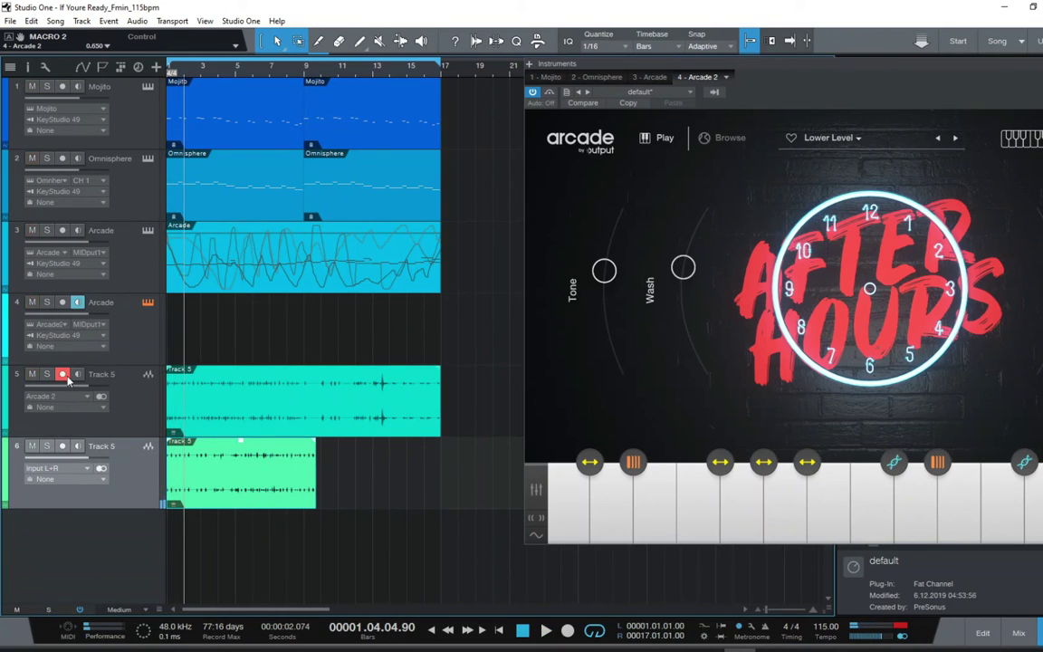
Step: Disarm and solo track 5, and audition its recorded audio by jumping playback back and forth through the clip
{"action": "left_click", "coordinate": [48, 374]}
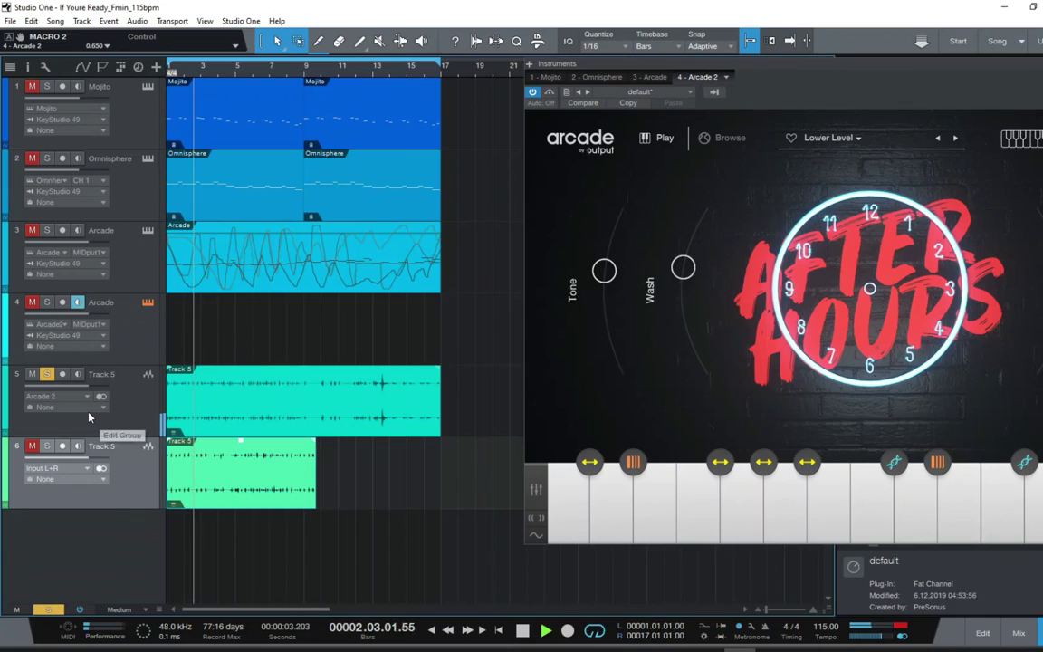
{"action": "key", "text": "KP_Subtract"}
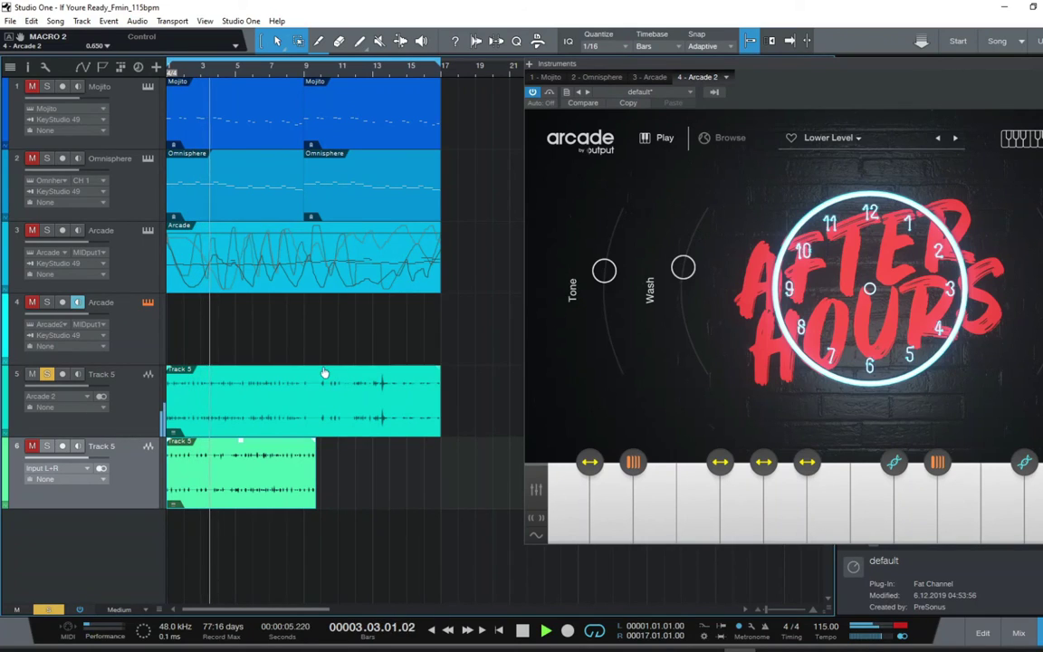
{"action": "key", "text": "KP_Add"}
{"action": "key", "text": "KP_Add"}
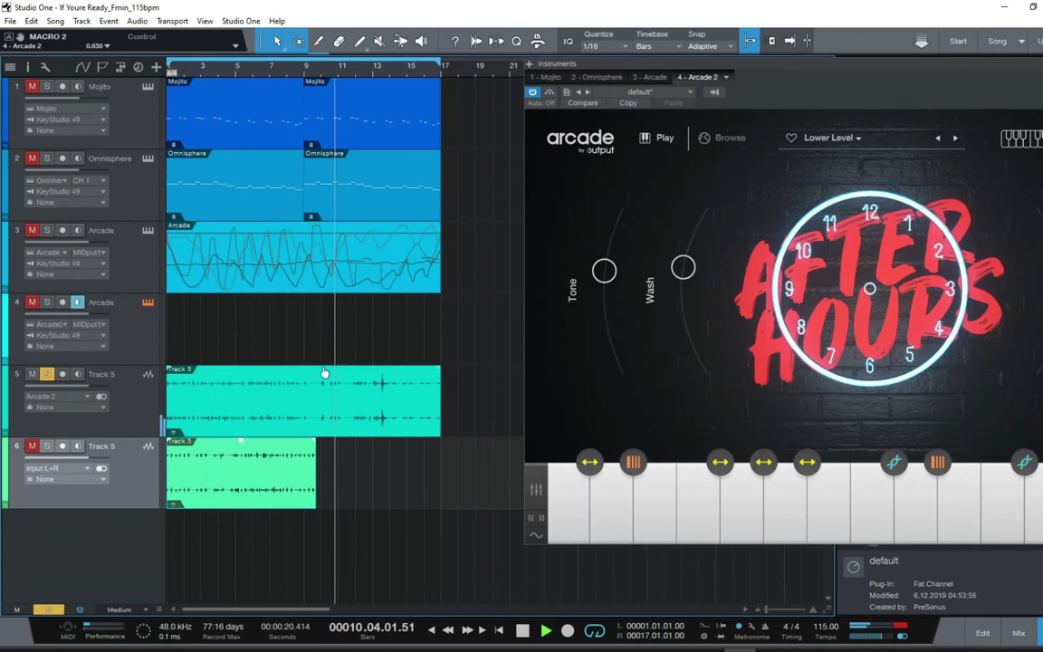
{"action": "key", "text": "KP_Subtract"}
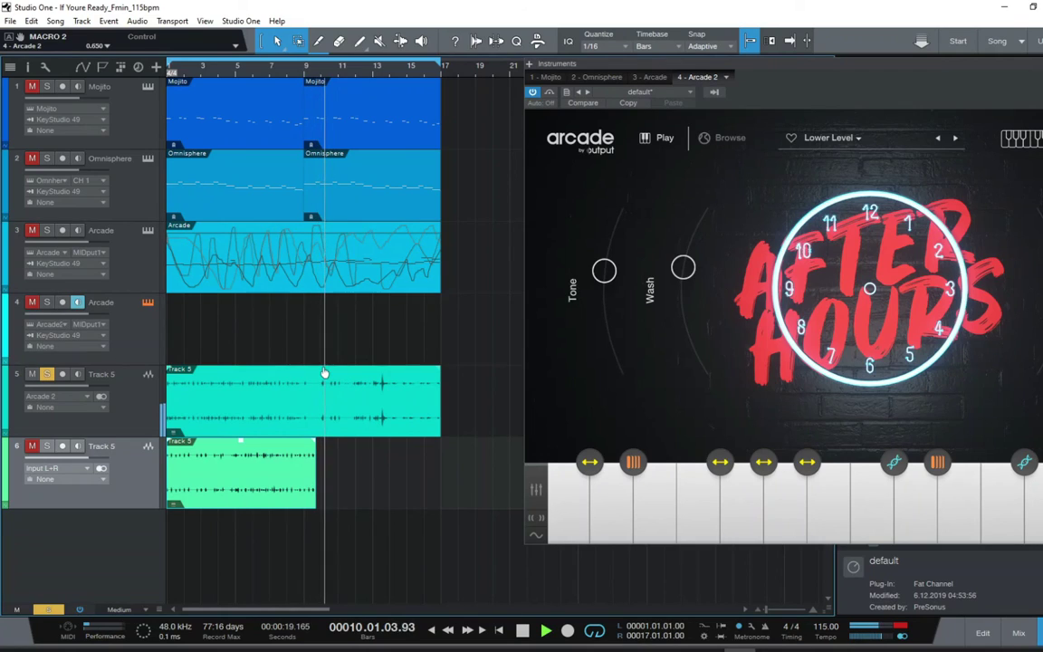
{"action": "key", "text": "KP_Add"}
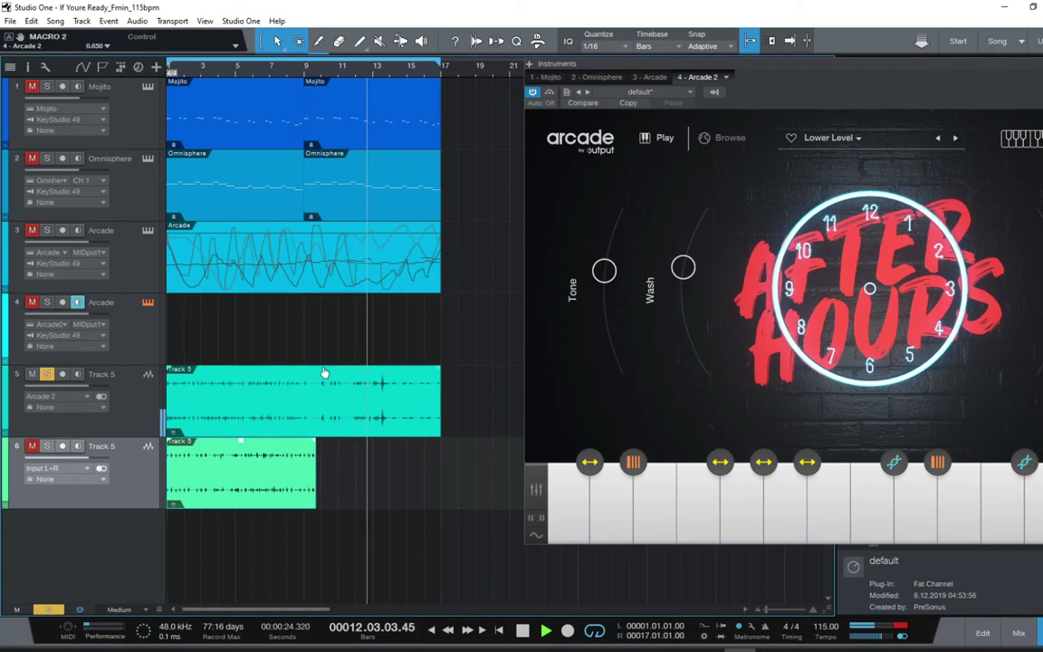